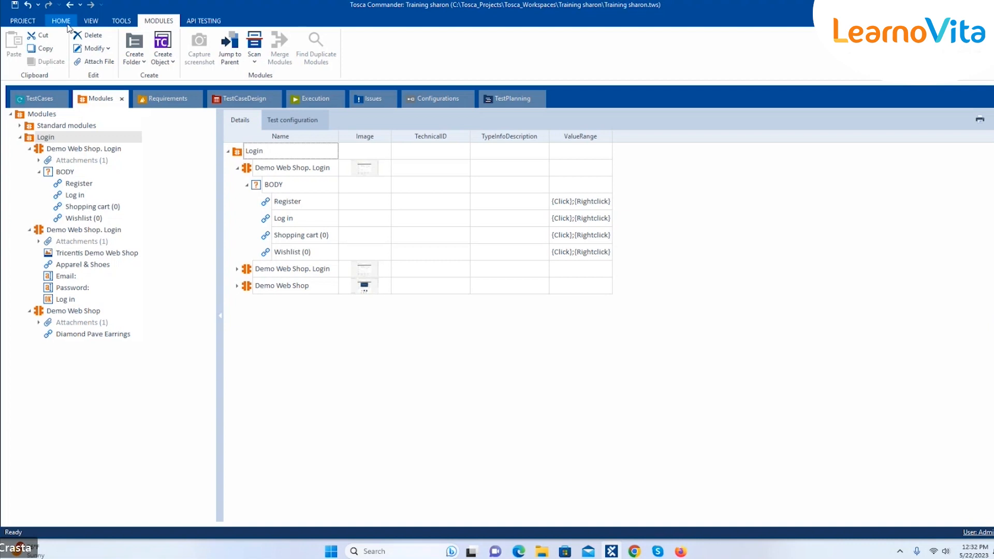
Look over the HOME, VIEW, TOOLS and MODULES tabs and PROJECT Info, ending on HOME
left_click(68, 24)
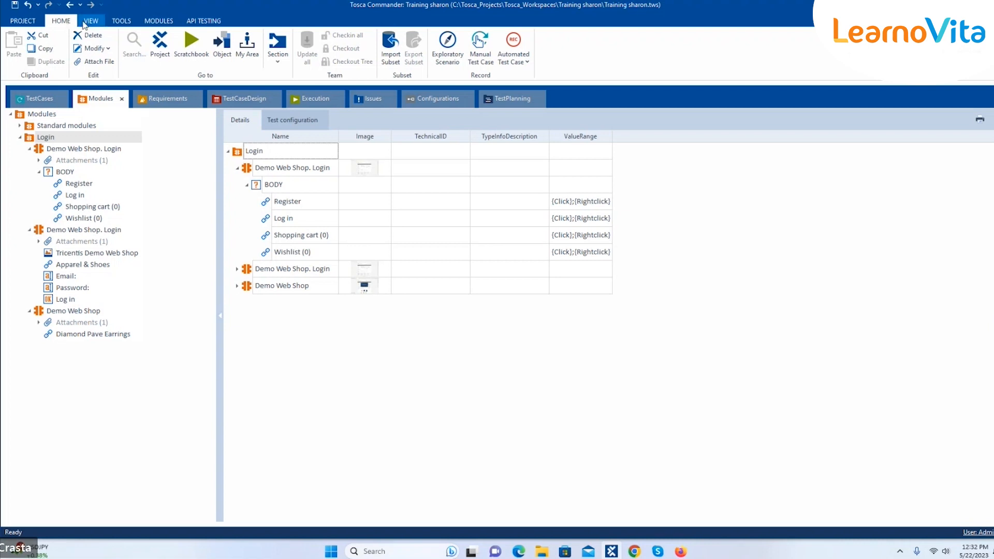
left_click(85, 25)
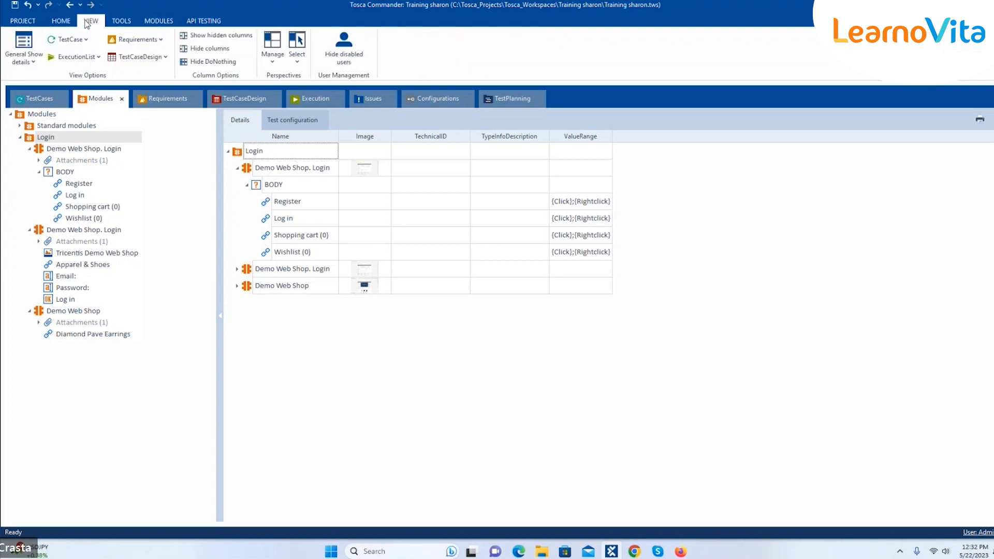
left_click(125, 23)
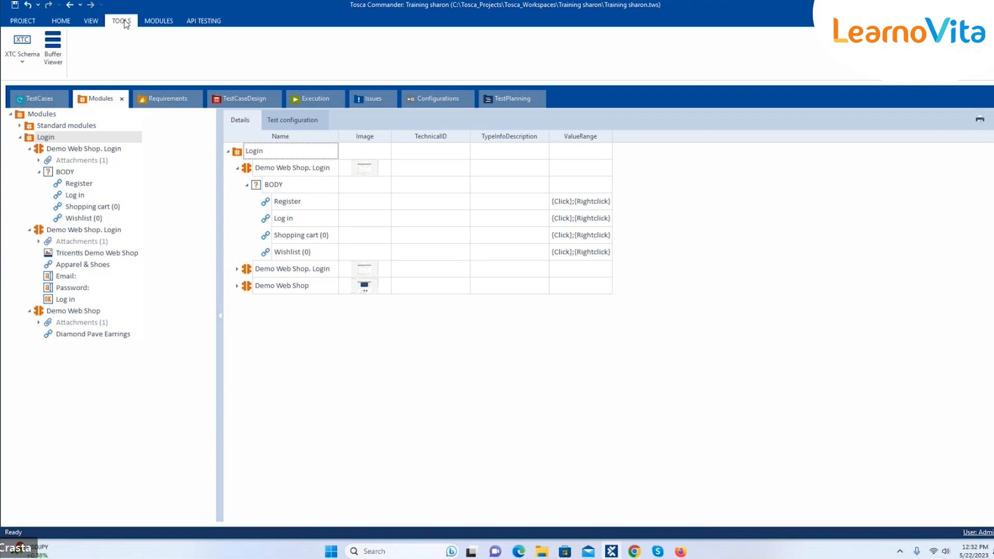
left_click(158, 21)
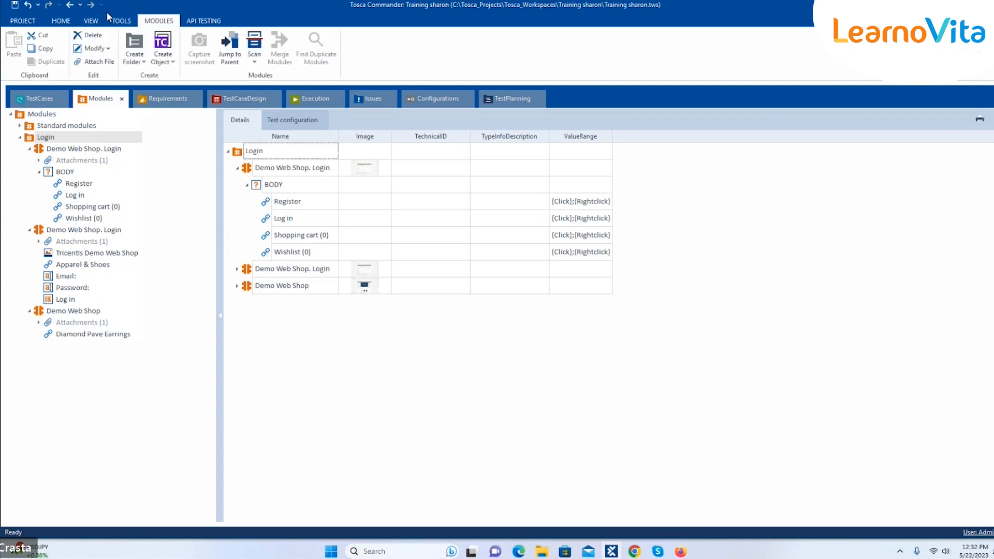
left_click(22, 20)
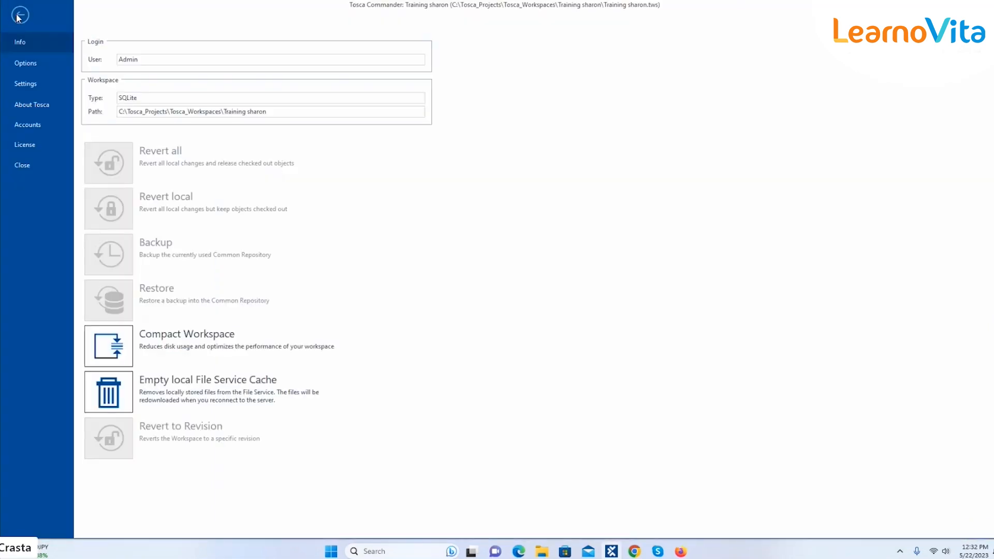
left_click(21, 16)
left_click(71, 22)
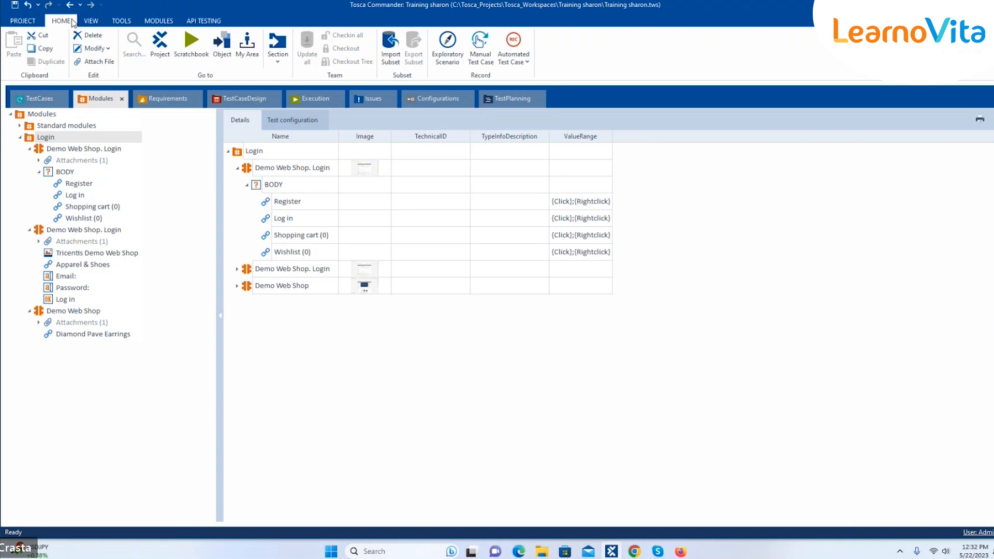
Import the Testcase Design.tsu subset file from the Downloads folder
left_click(384, 49)
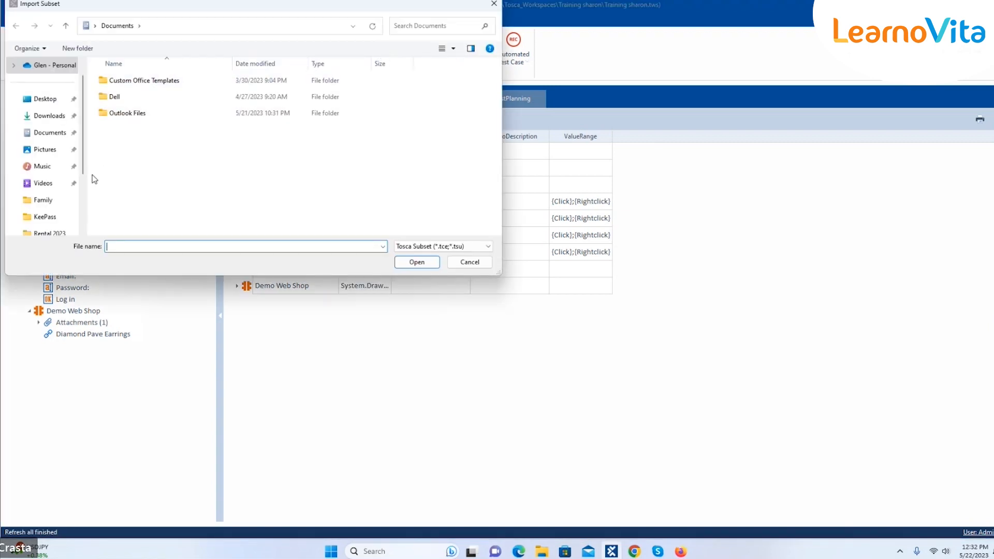
left_click(65, 115)
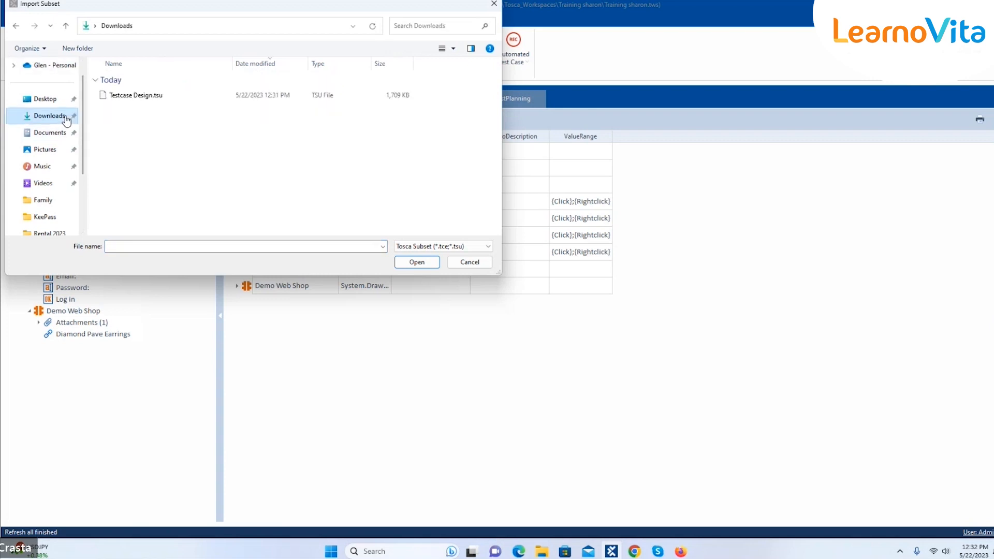
left_click(130, 92)
left_click(416, 262)
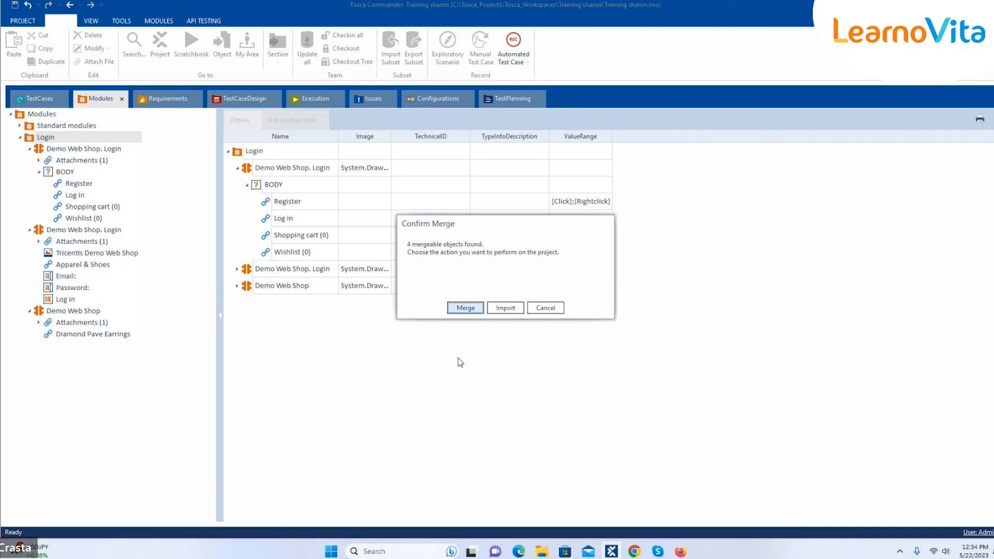
Import as new objects, then expand Modules_import230522_1234 and its Standard modules folder
left_click(505, 307)
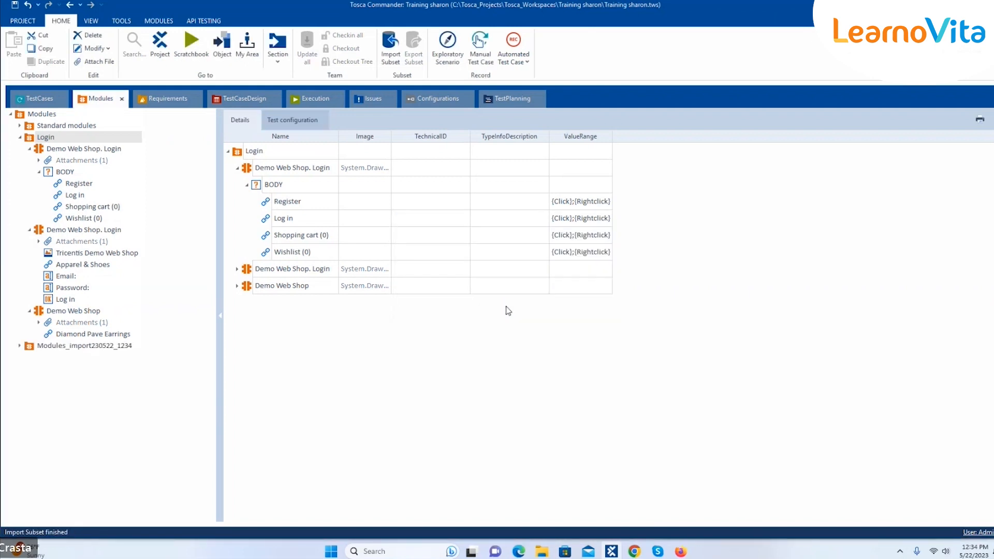
left_click(19, 345)
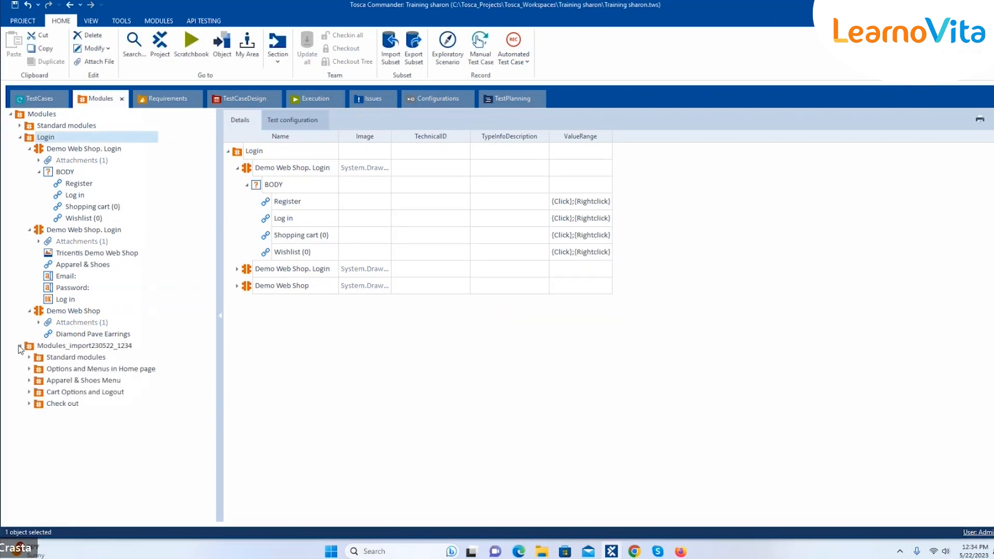
left_click(29, 358)
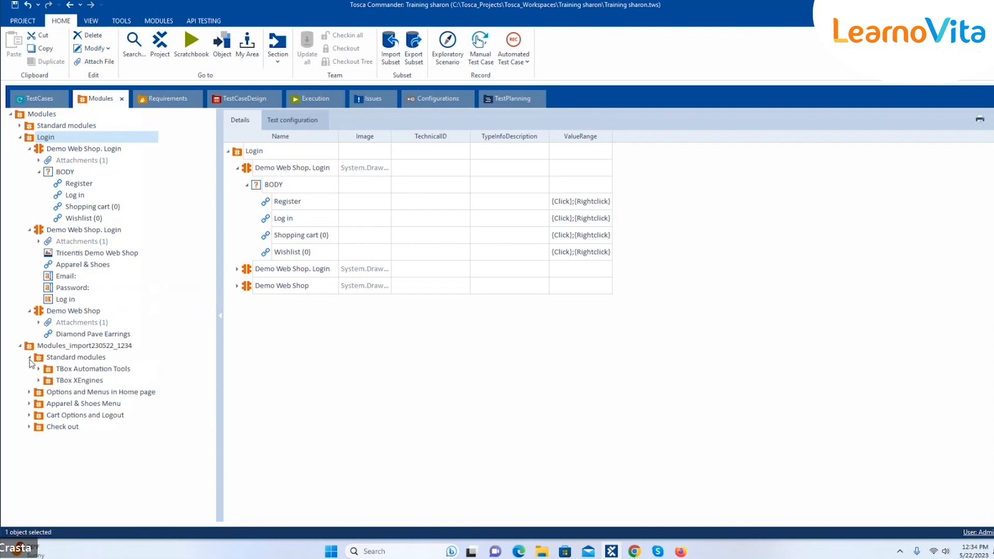
left_click(20, 138)
left_click(20, 126)
left_click(21, 125)
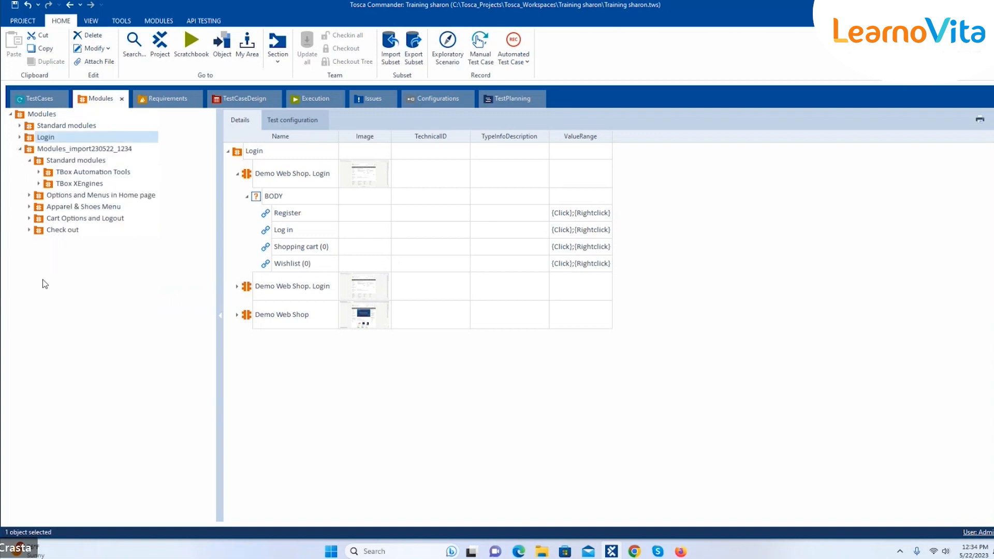
left_click(50, 150)
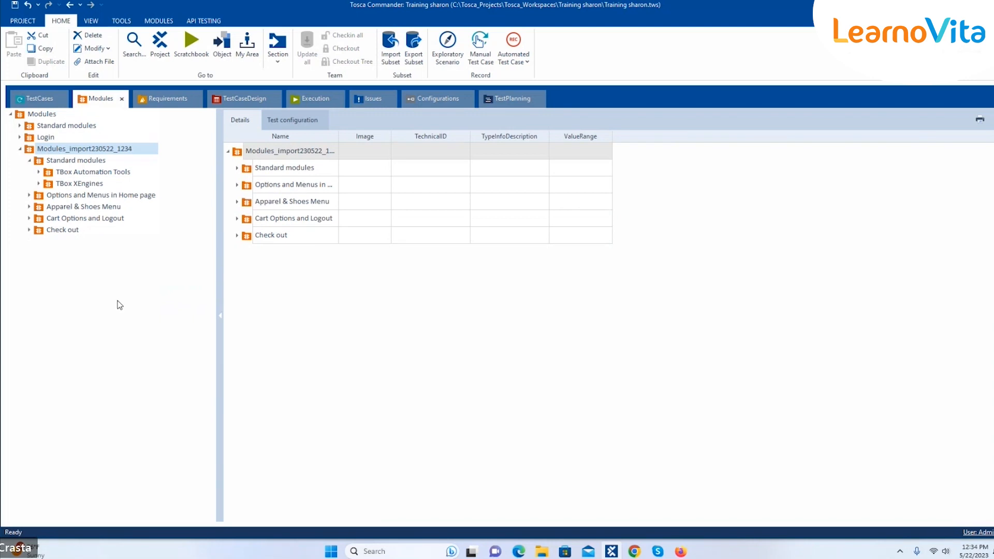
Show the root Modules hierarchy and expand both TBox Automation Tools folders, including Buffer Operations and Timing
left_click(43, 115)
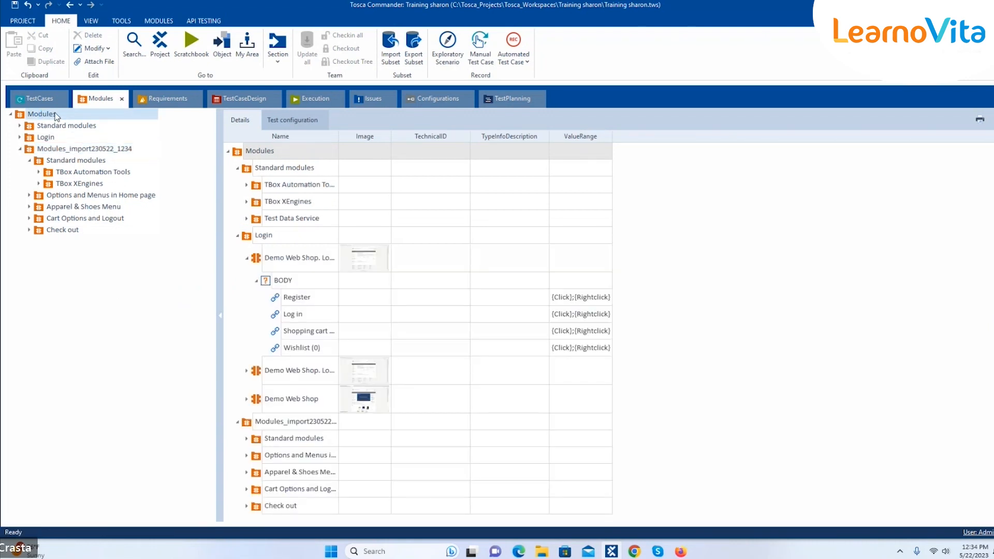
left_click(155, 21)
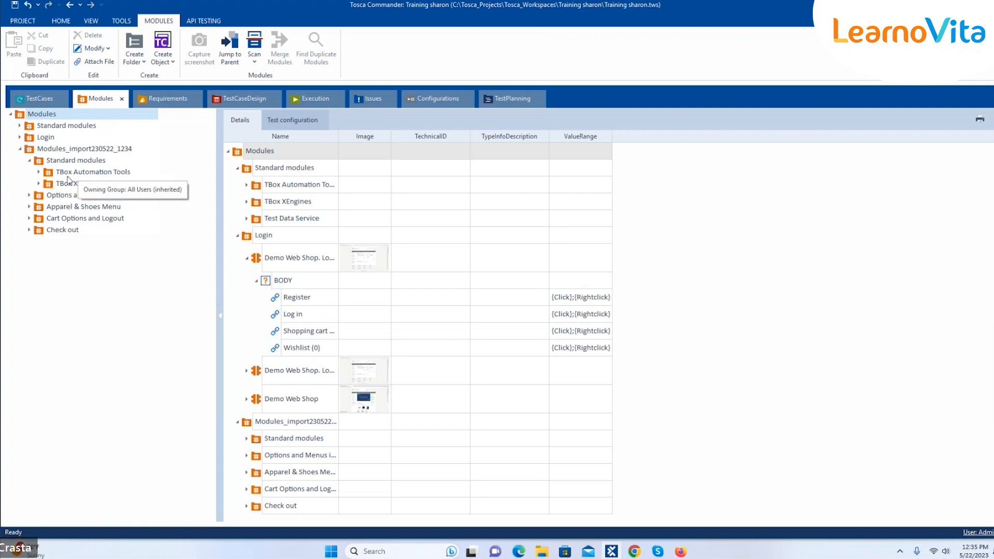
left_click(39, 171)
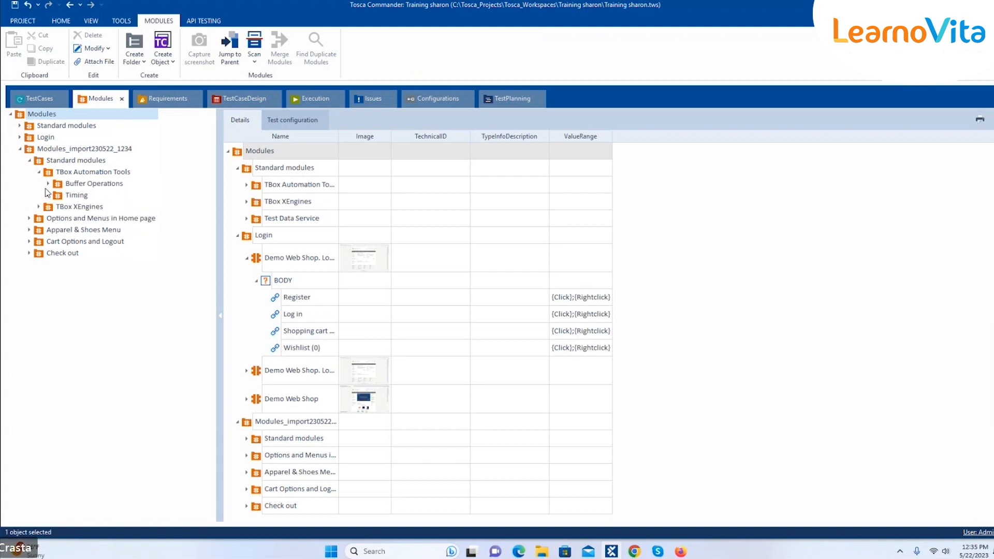
left_click(49, 184)
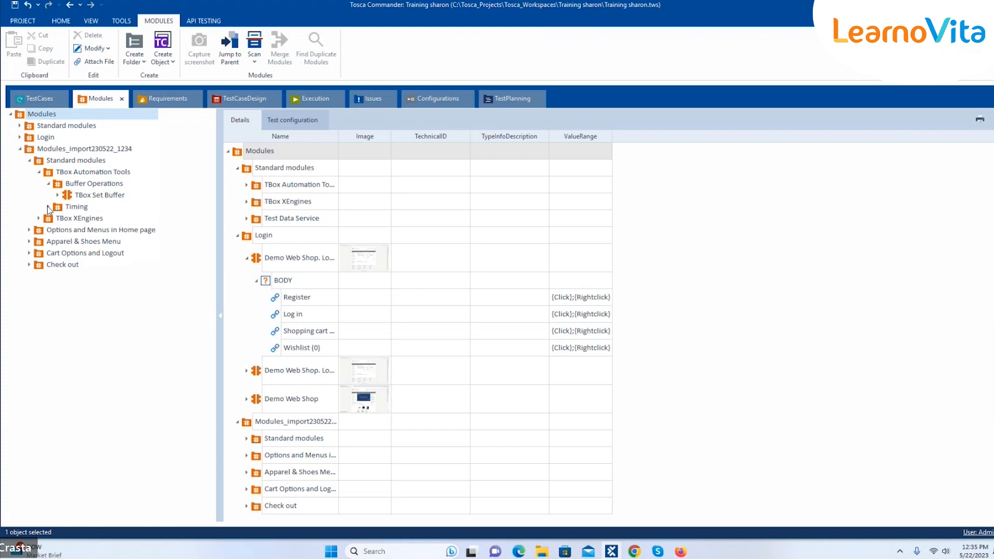
left_click(48, 207)
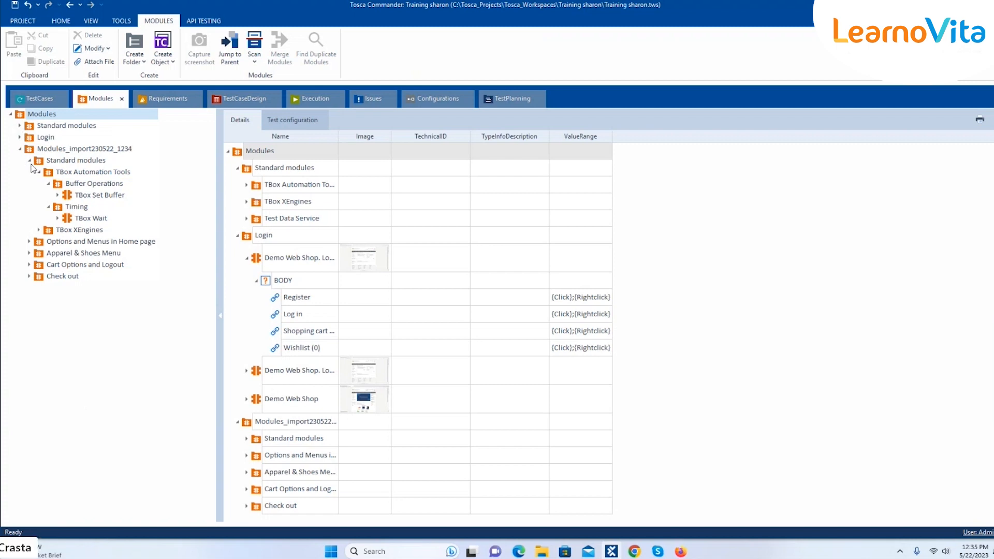
left_click(20, 127)
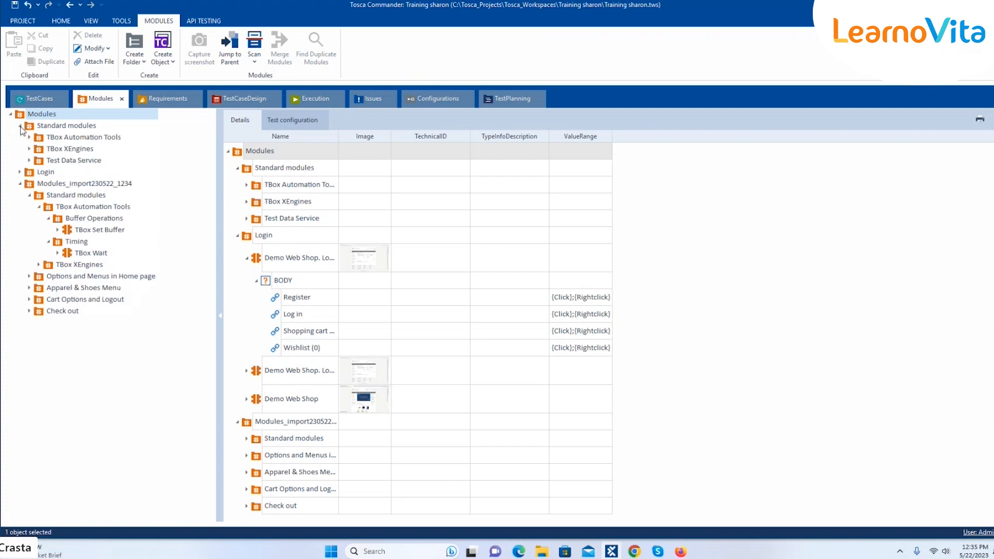
left_click(29, 138)
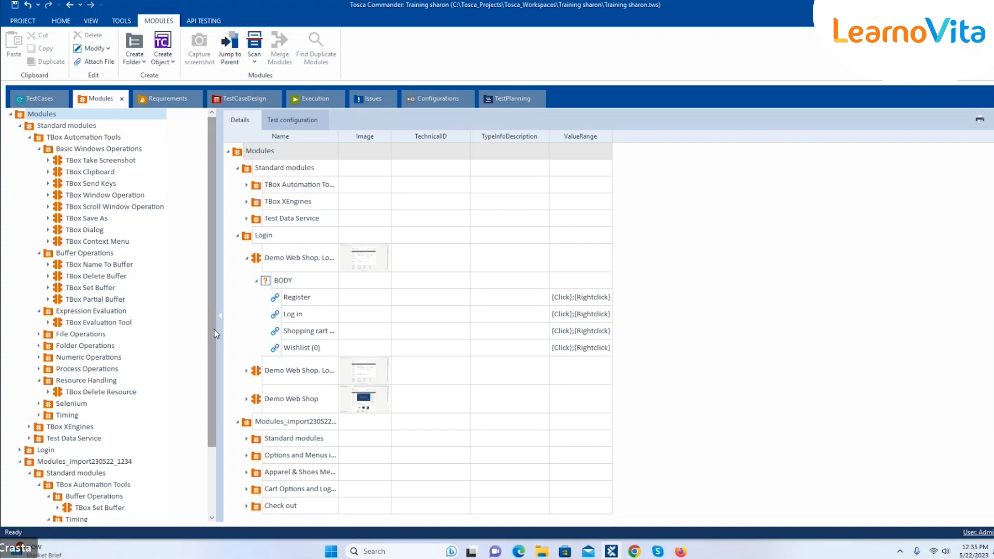
Select the original and imported TBox Set Buffer modules together and launch Merge Modules
mouse_move(208, 337)
left_mouse_down()
mouse_move(217, 383)
mouse_move(216, 341)
left_mouse_up()
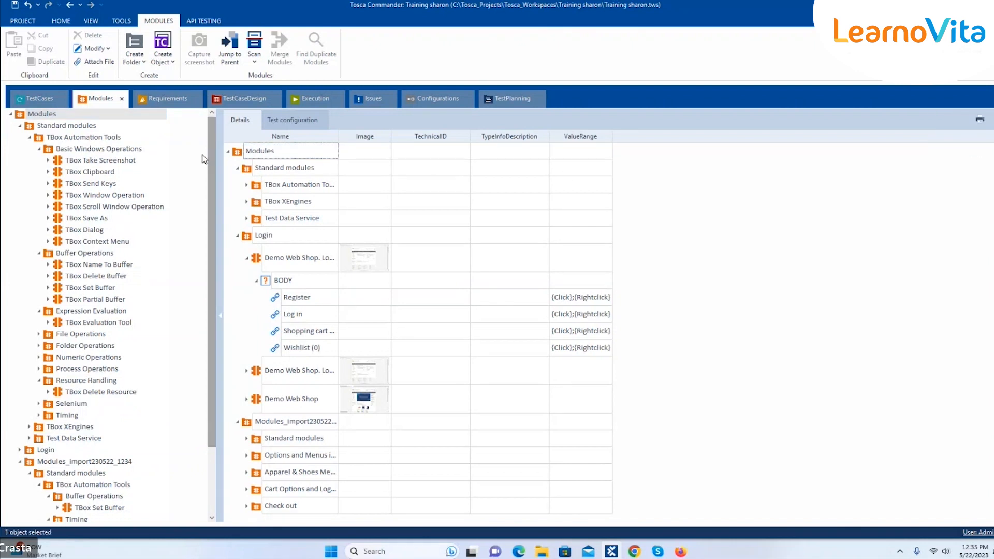
left_click(39, 149)
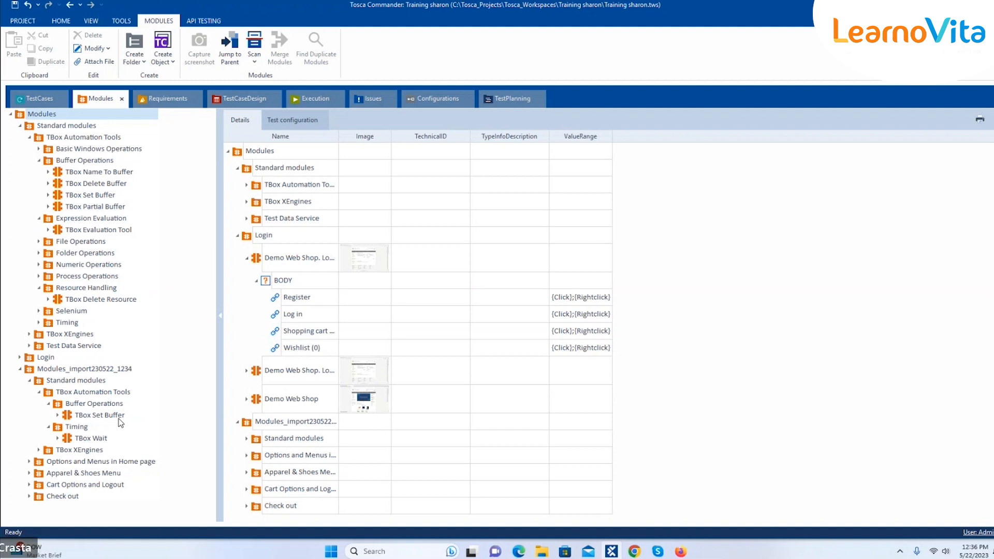
left_click(110, 418)
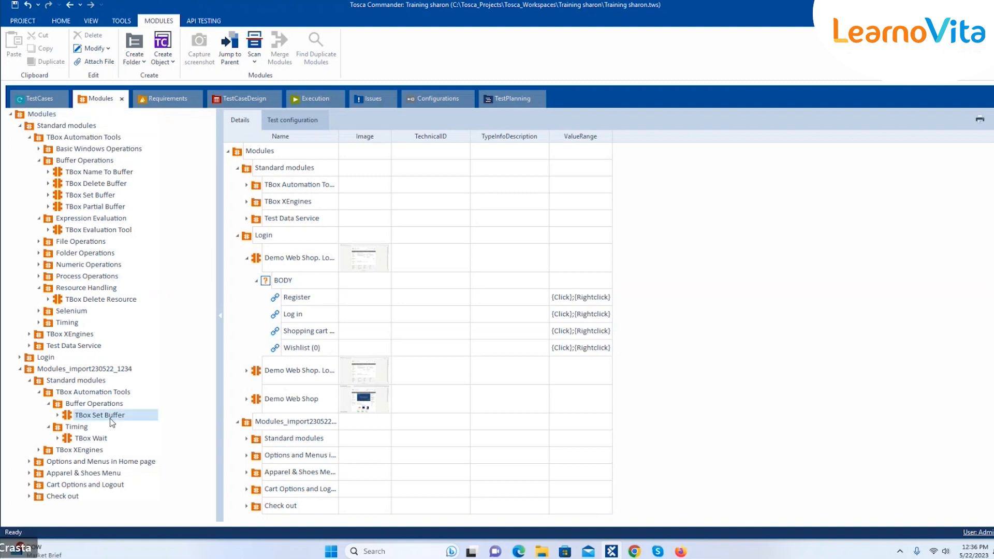
left_click(99, 197, "shift")
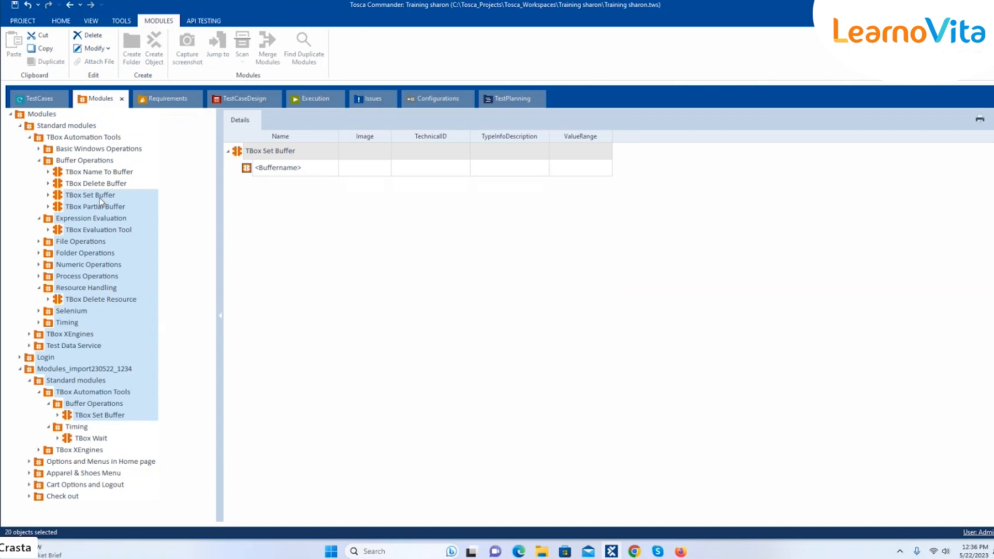
left_click(100, 197)
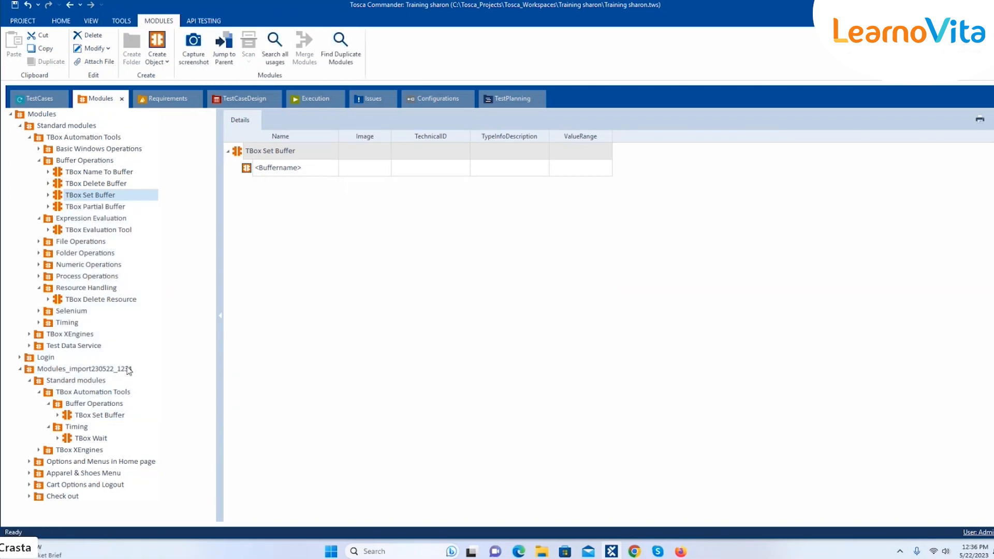
left_click(88, 416, "ctrl")
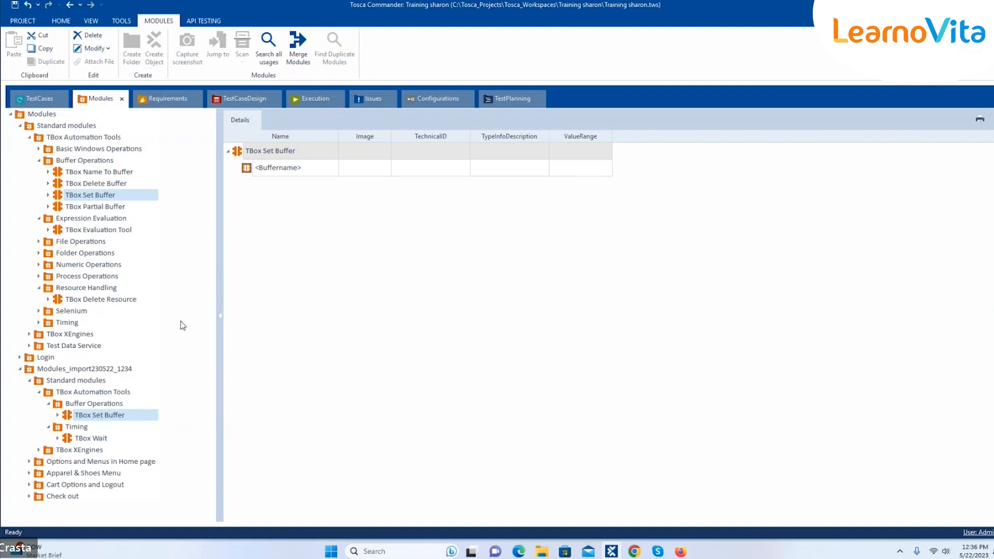
left_click(296, 44)
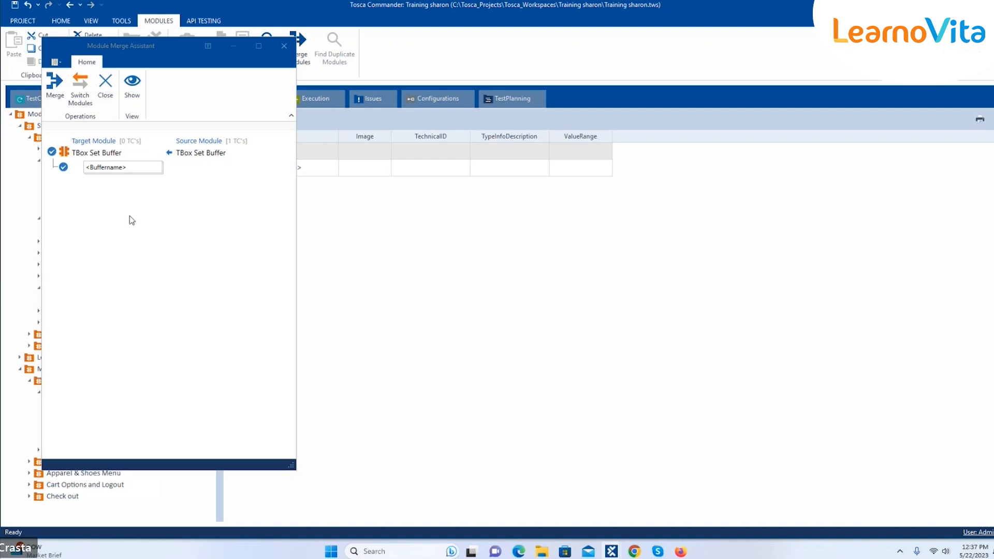
Run the TBox Set Buffer merge and close the finished summary
left_click(60, 103)
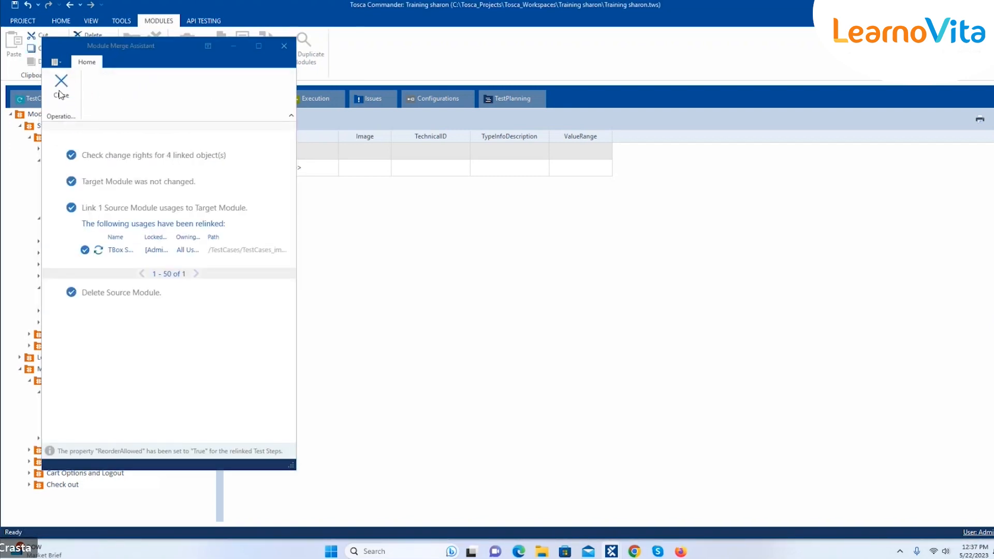
left_click(60, 94)
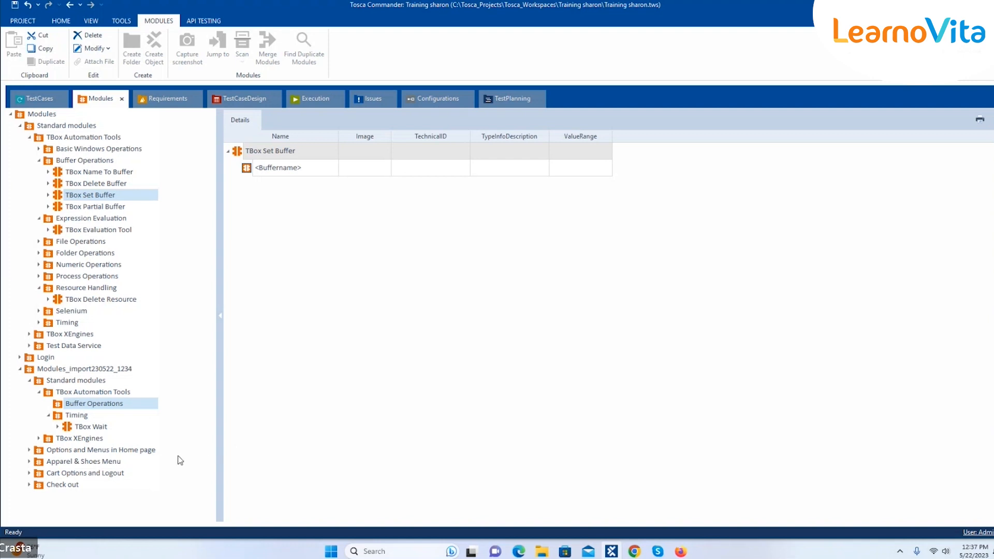
Expand Login and Options and Menus in Home page to reveal the Login Page module
left_click(58, 427)
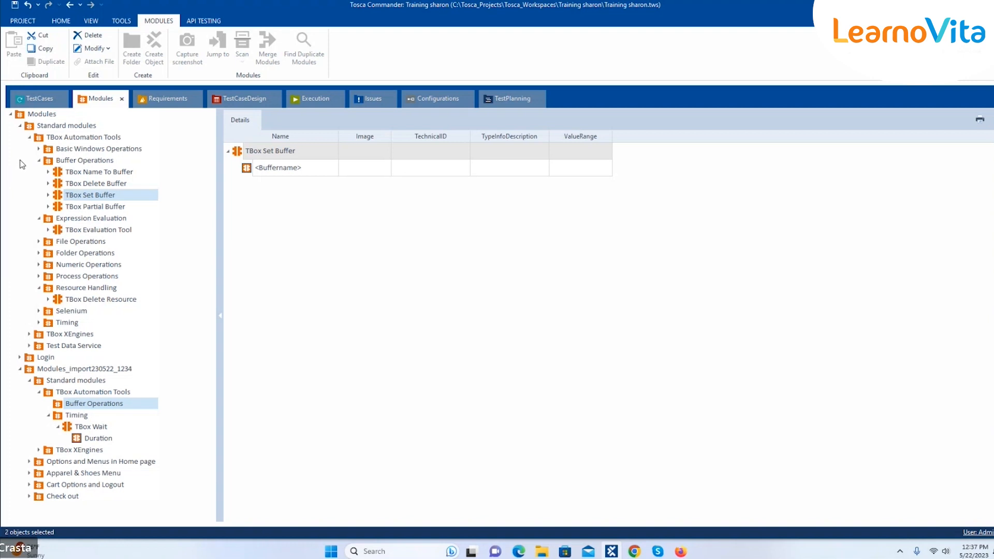
left_click(21, 126)
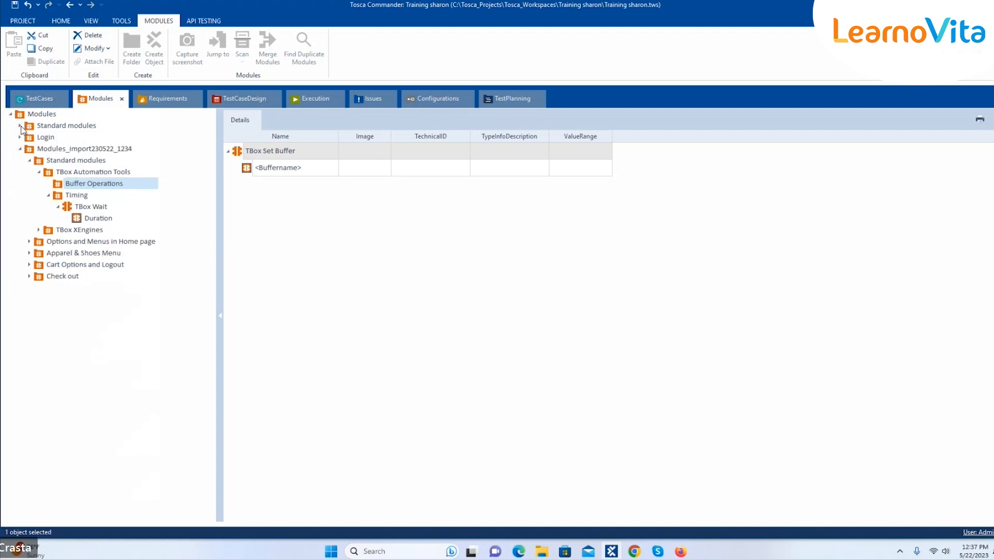
left_click(20, 137)
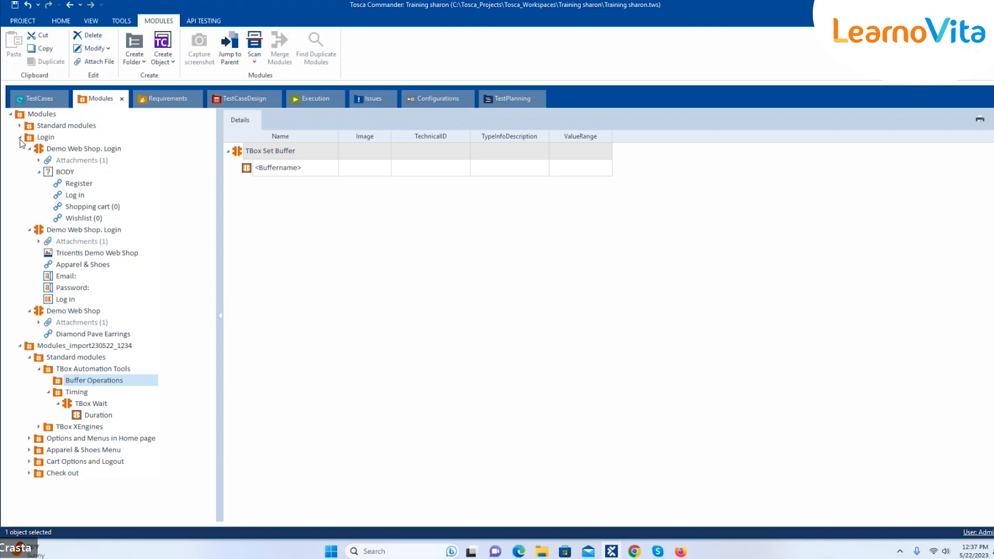
left_click(30, 358)
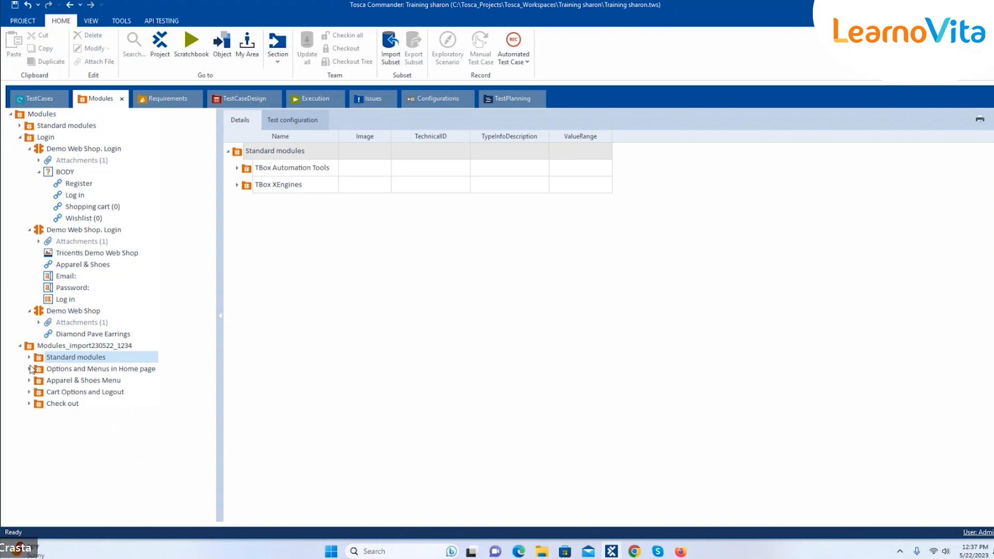
left_click(29, 369)
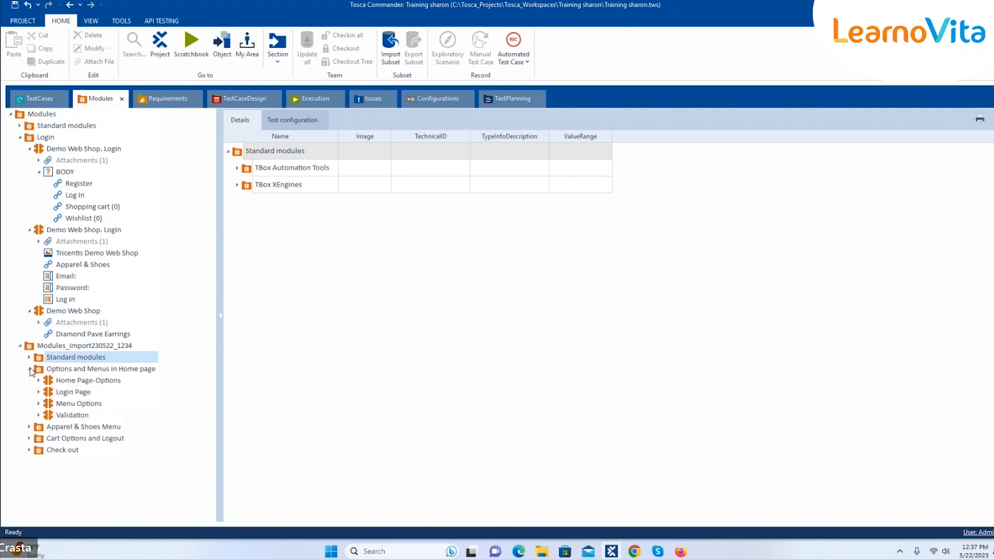
left_click(39, 392)
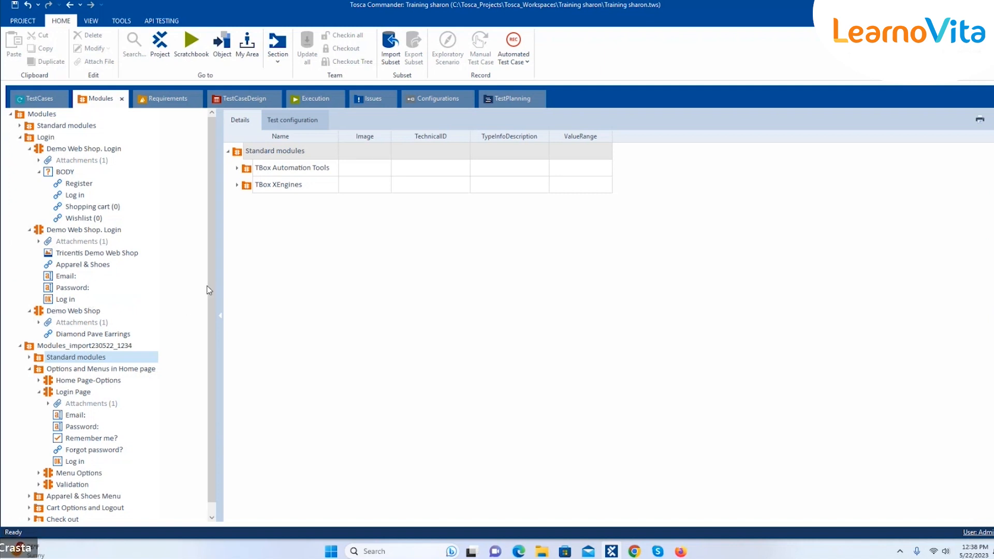
scroll(213, 289, "down", 1)
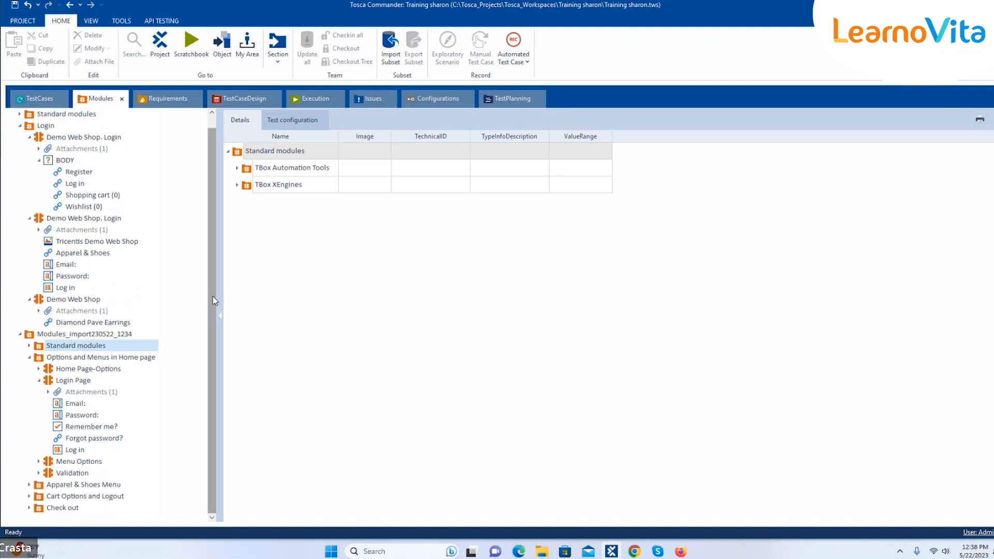
left_click(29, 137)
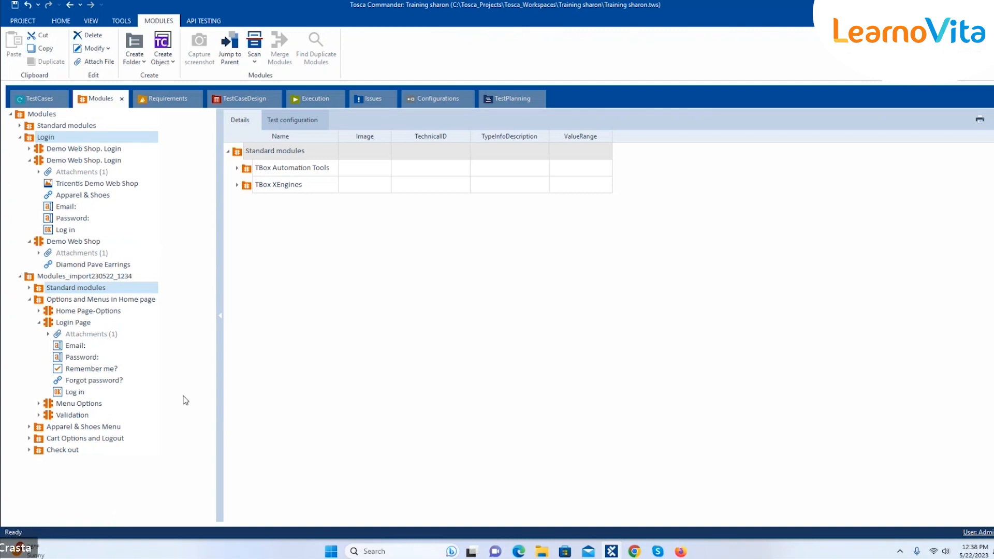
Select Login Page together with Demo Web Shop. Login and start merging them
left_click(78, 325)
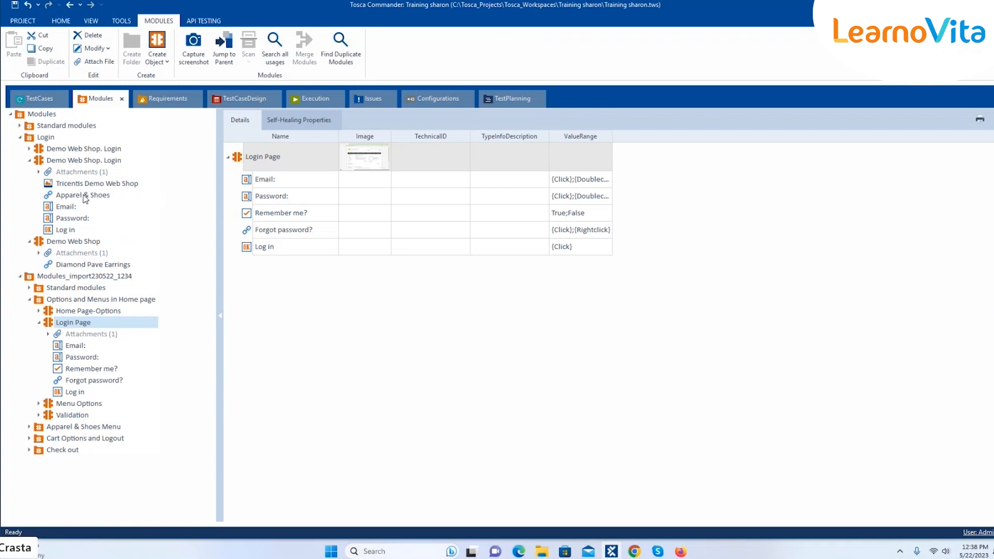
left_click(66, 229)
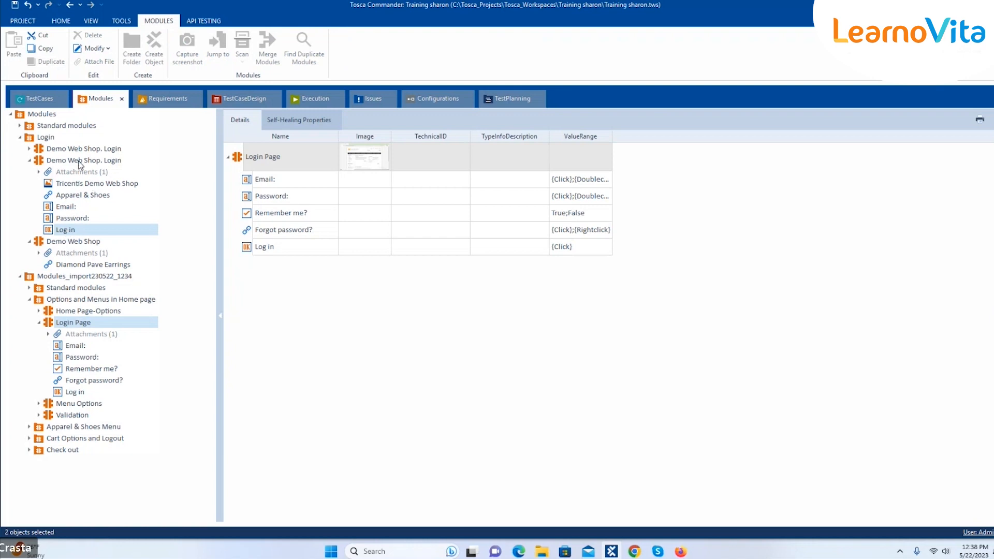
left_click(79, 165, "ctrl")
left_click(59, 231, "ctrl")
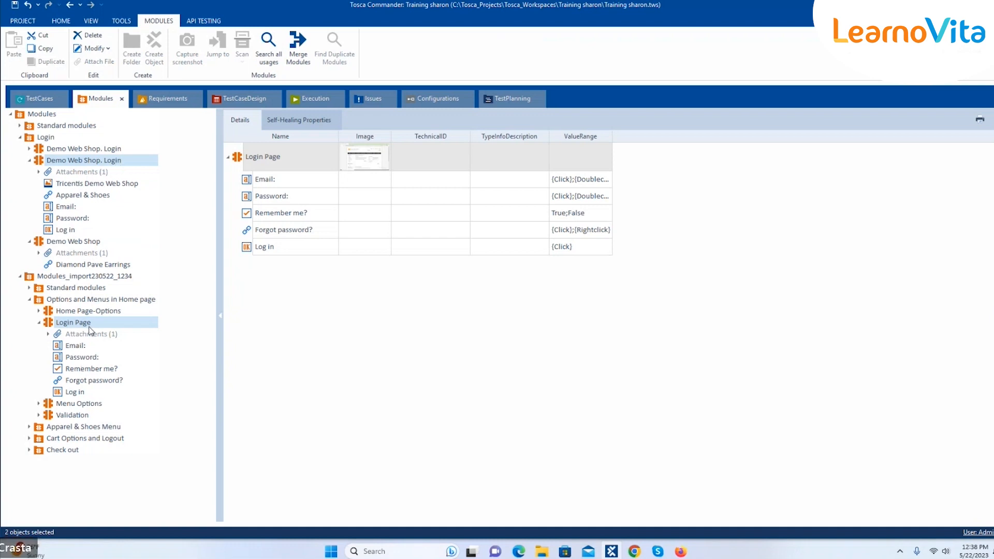
left_click(296, 59)
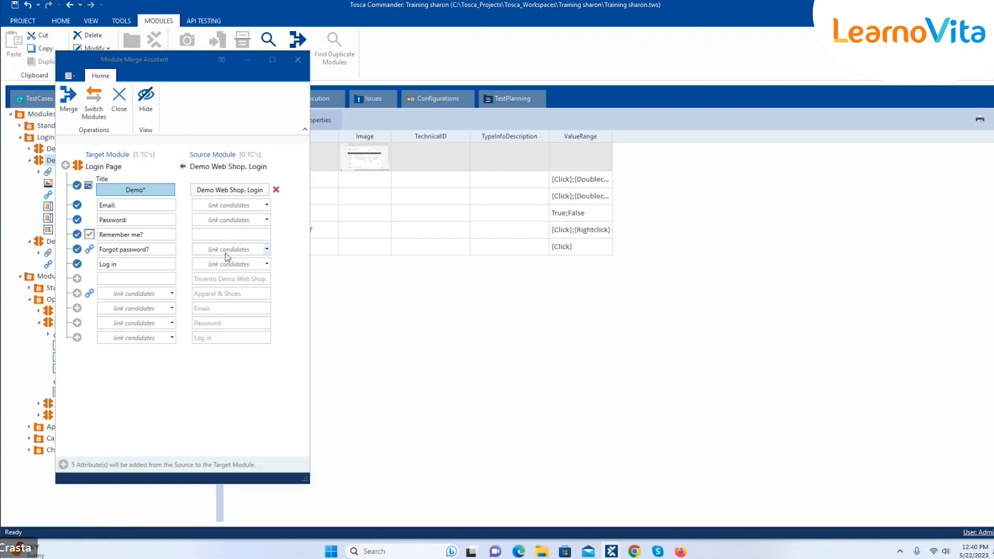
Link the source Email and Password attributes to Email: and Password:, then expand the Email row
left_click(266, 205)
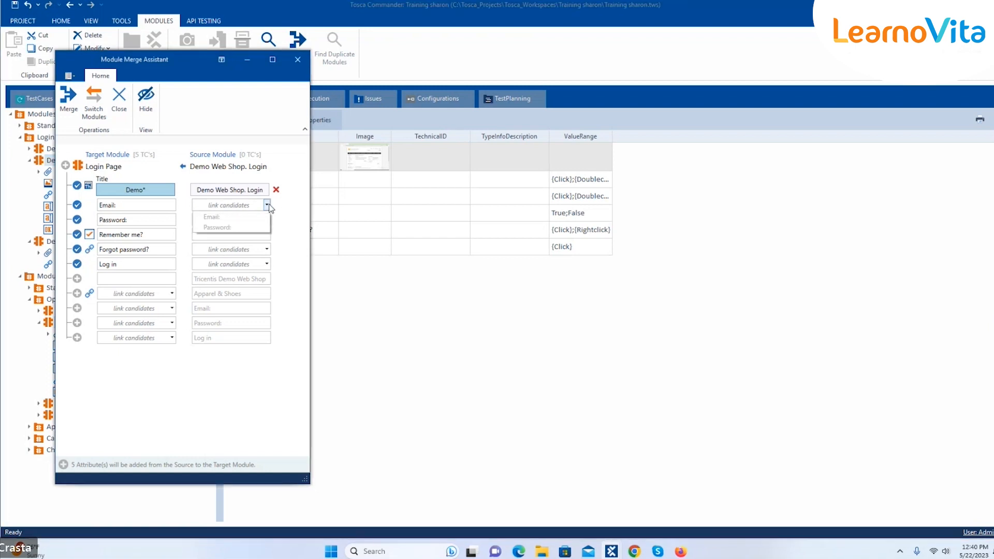
left_click(242, 217)
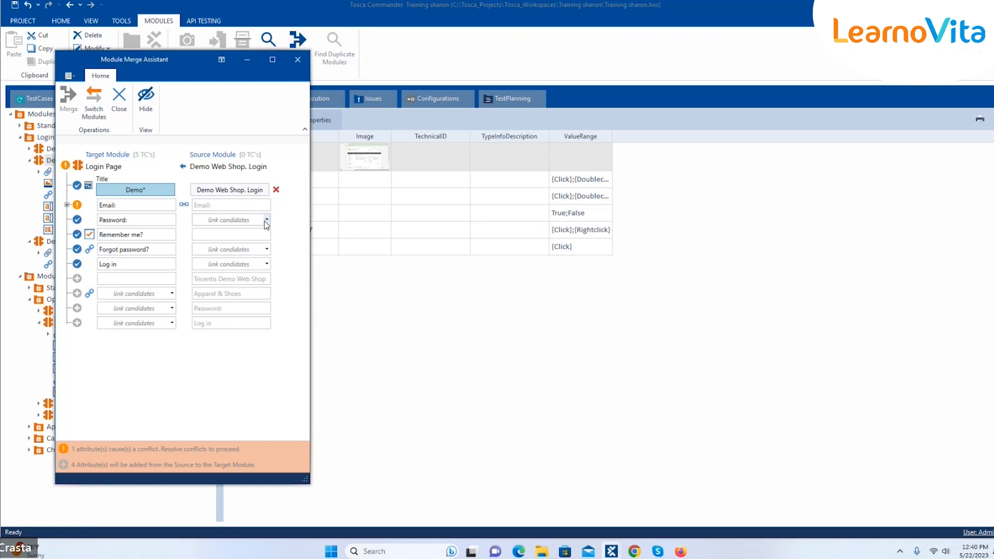
left_click(265, 220)
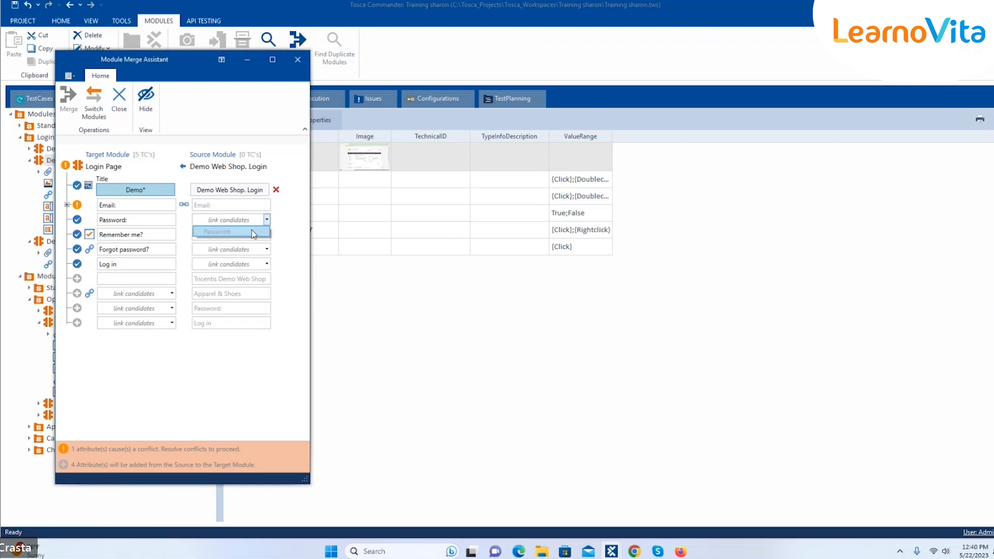
left_click(253, 232)
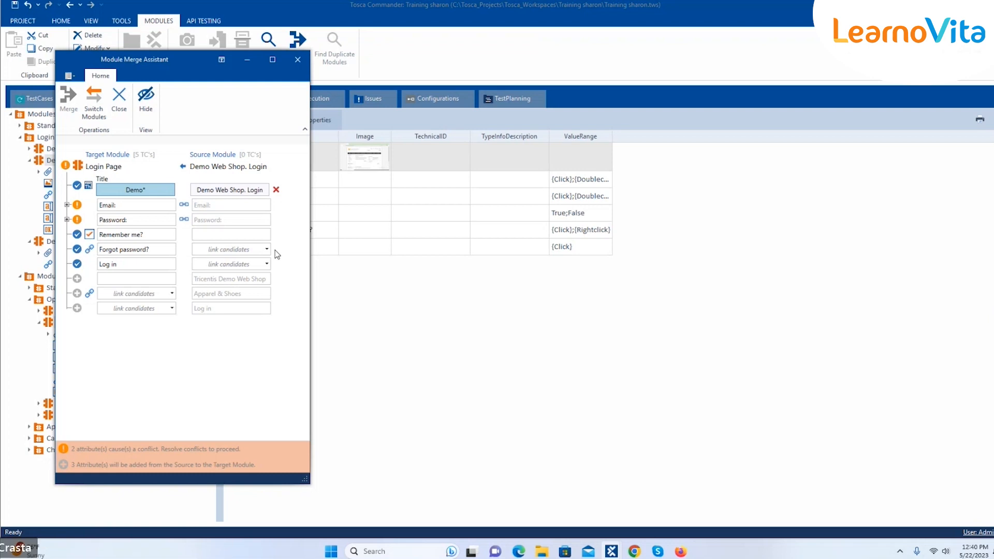
left_click(67, 204)
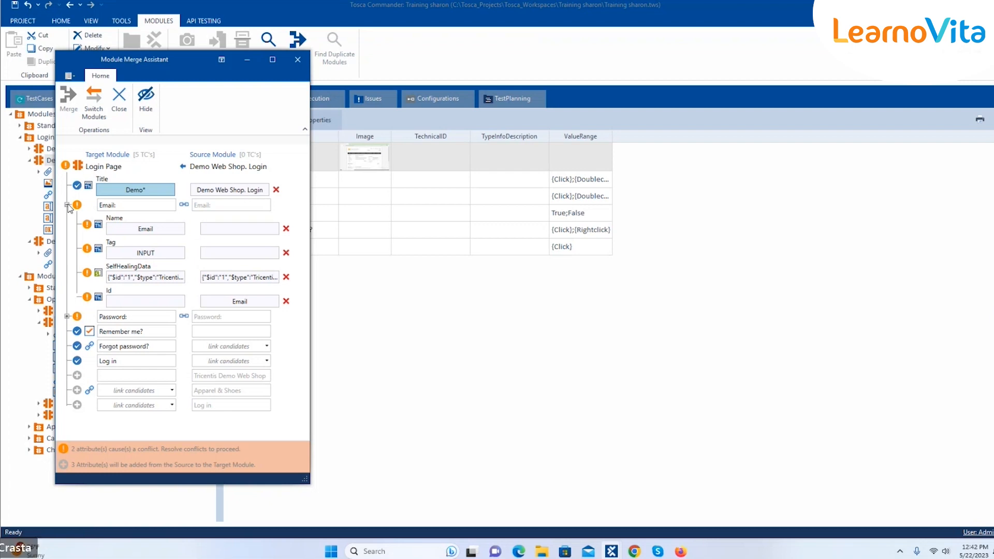
Resolve Email's conflicts: keep target SelfHealingData, Name Email and Tag INPUT, dropping Id
left_click_drag(149, 59, 194, 85)
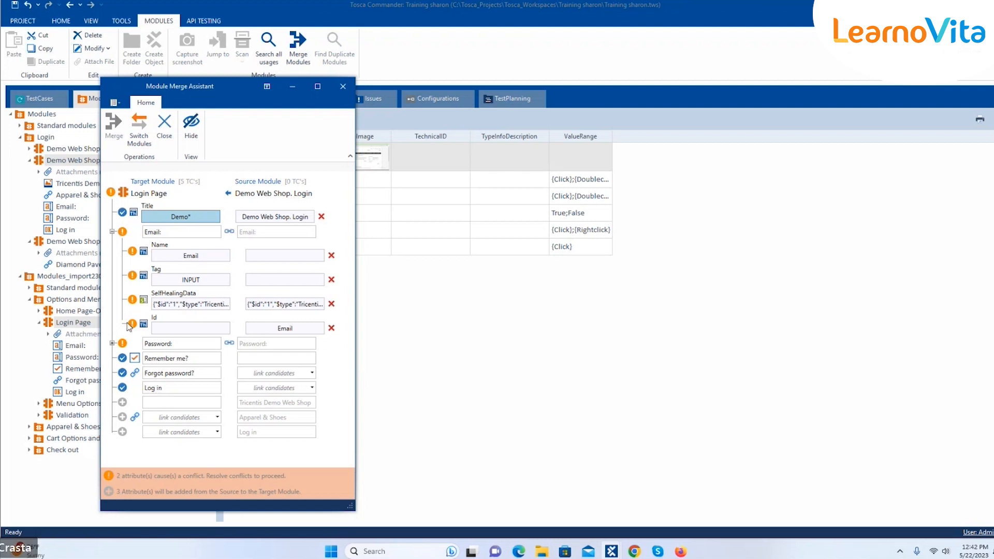
left_click(195, 306)
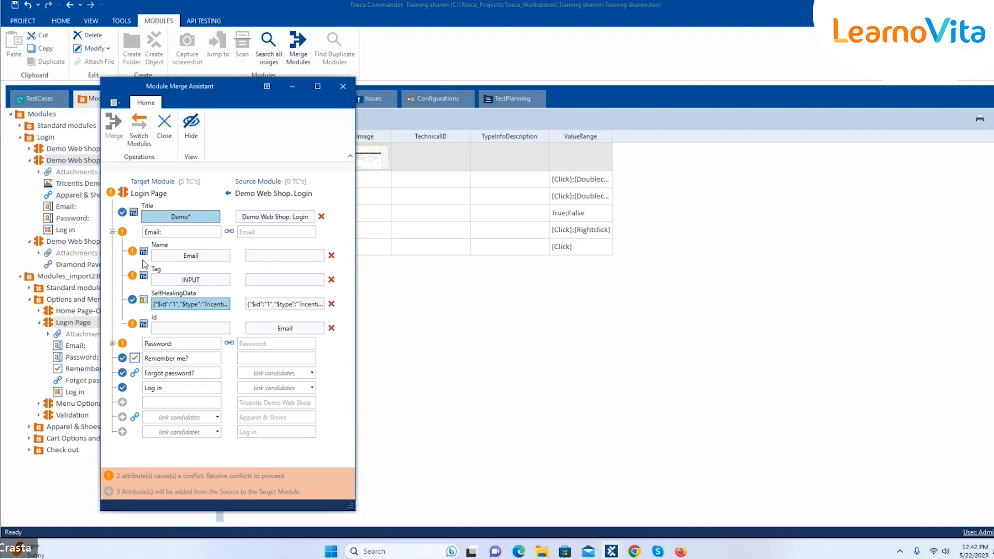
left_click(182, 258)
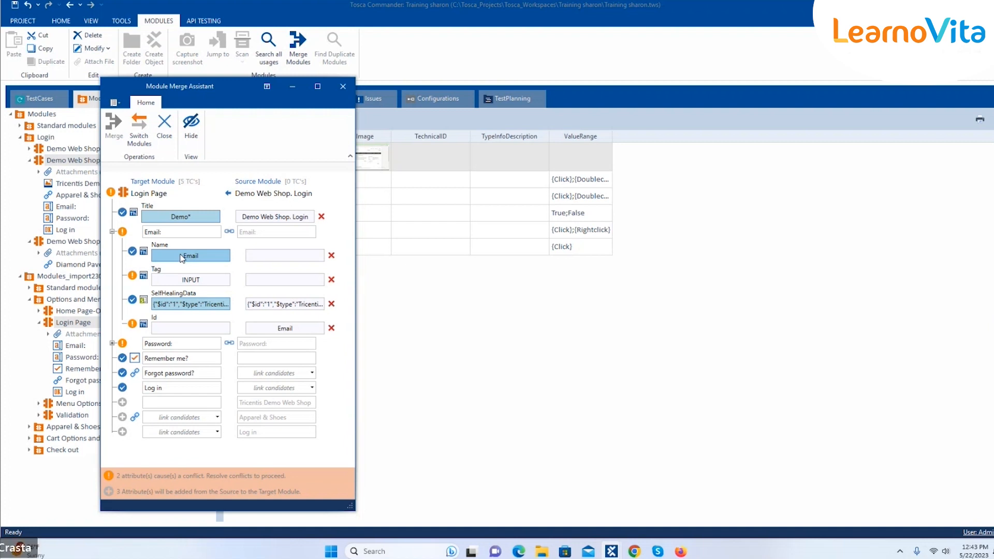
left_click(183, 282)
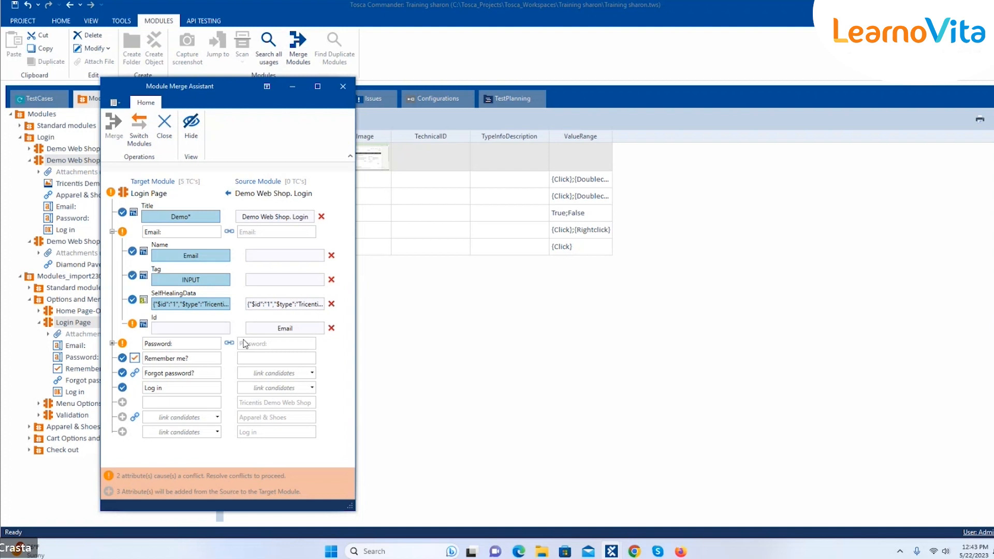
left_click(195, 328)
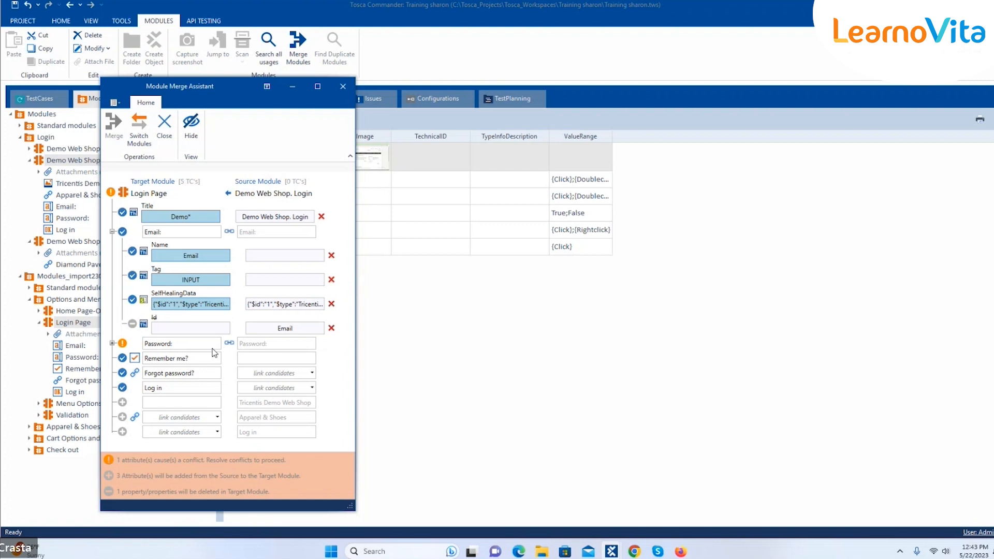
Resolve Password's conflicts: keep target Name and SelfHealingData, delete its Id property
left_click(113, 343)
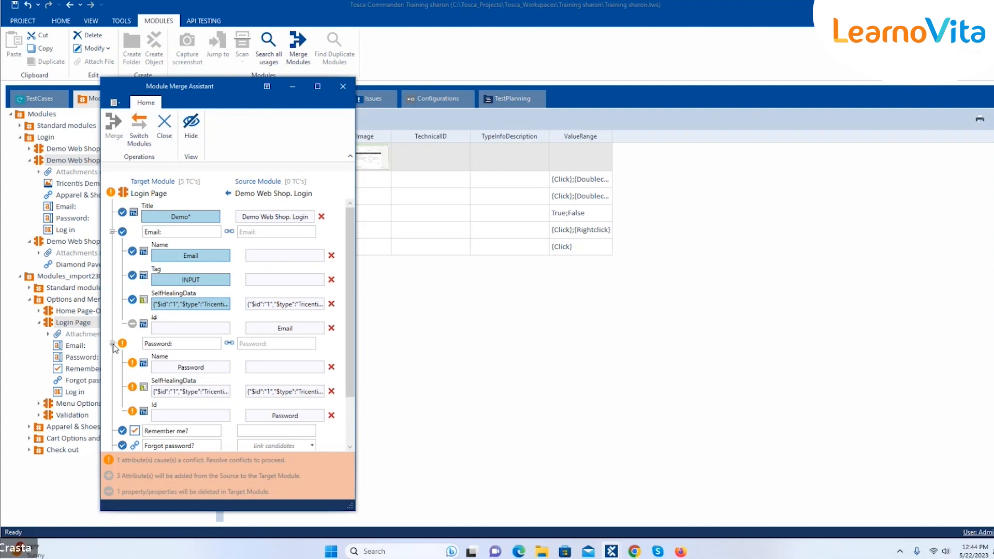
left_click(196, 369)
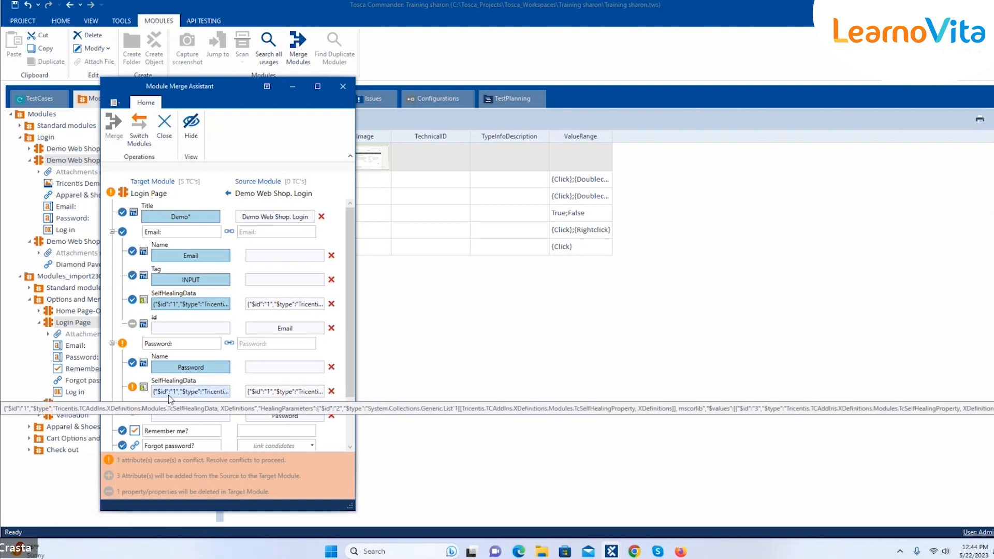
left_click(169, 417)
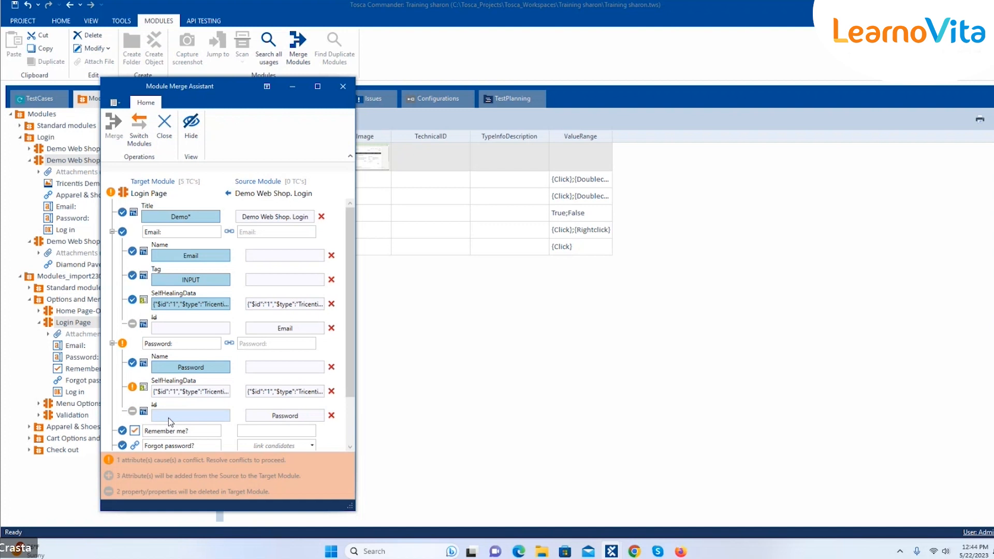
left_click(172, 393)
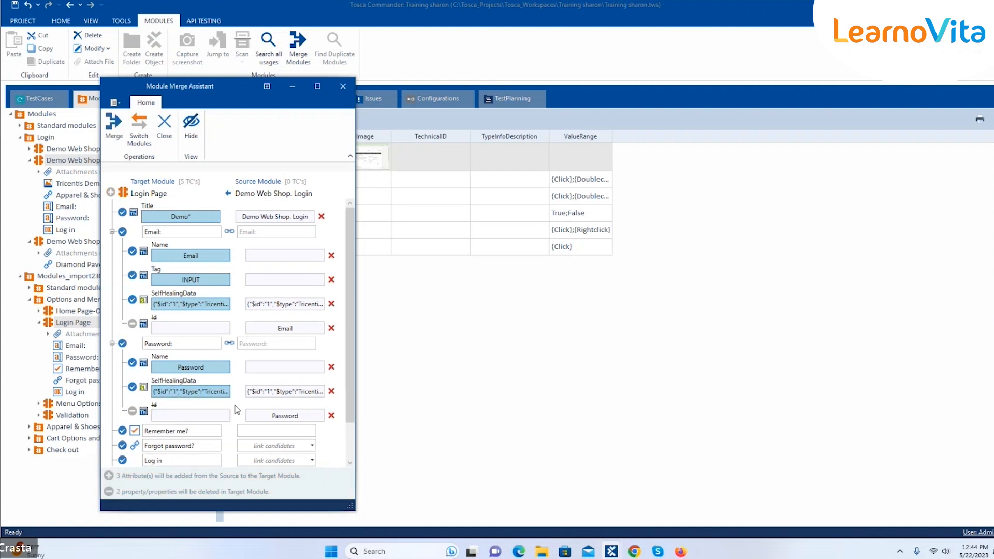
Check candidates for Apparel & Shoes and Forgot password?, then link Log in to the source Log in
scroll(353, 401, "down", 2)
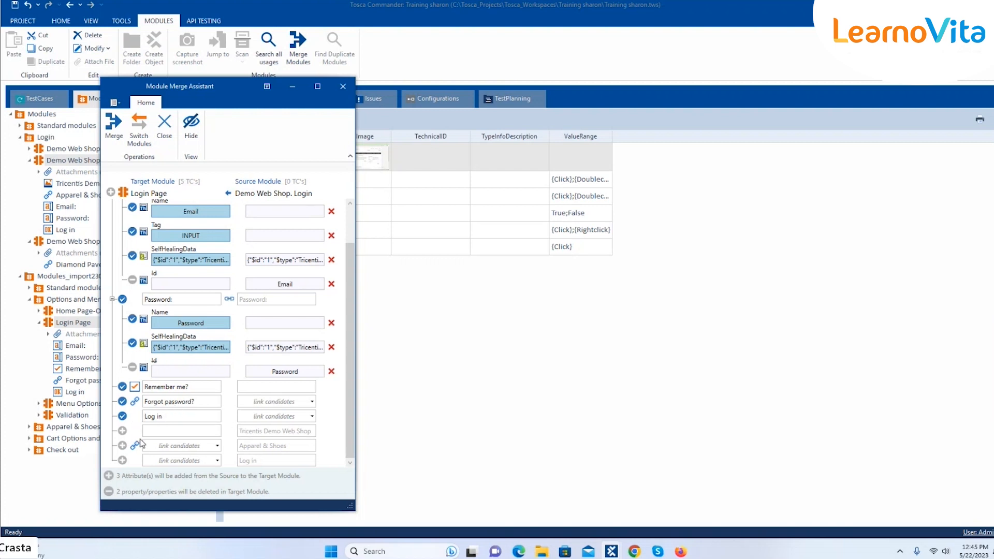
left_click(217, 446)
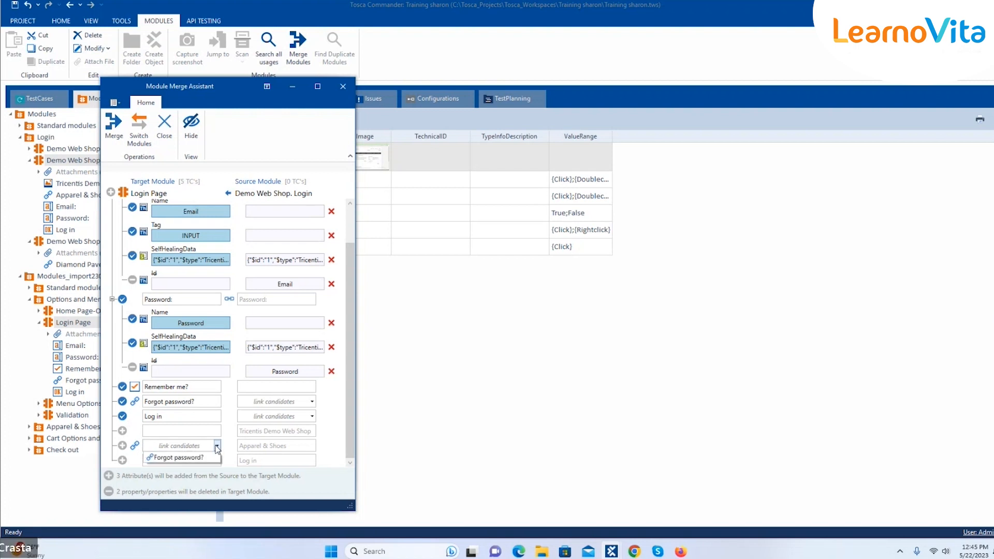
left_click(333, 411)
left_click(312, 403)
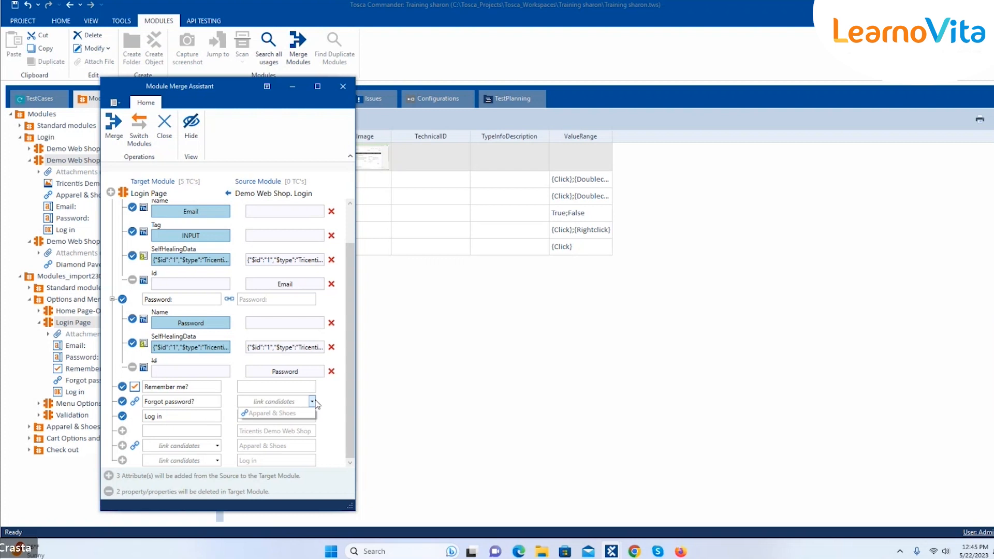
left_click(337, 392)
left_click(312, 416)
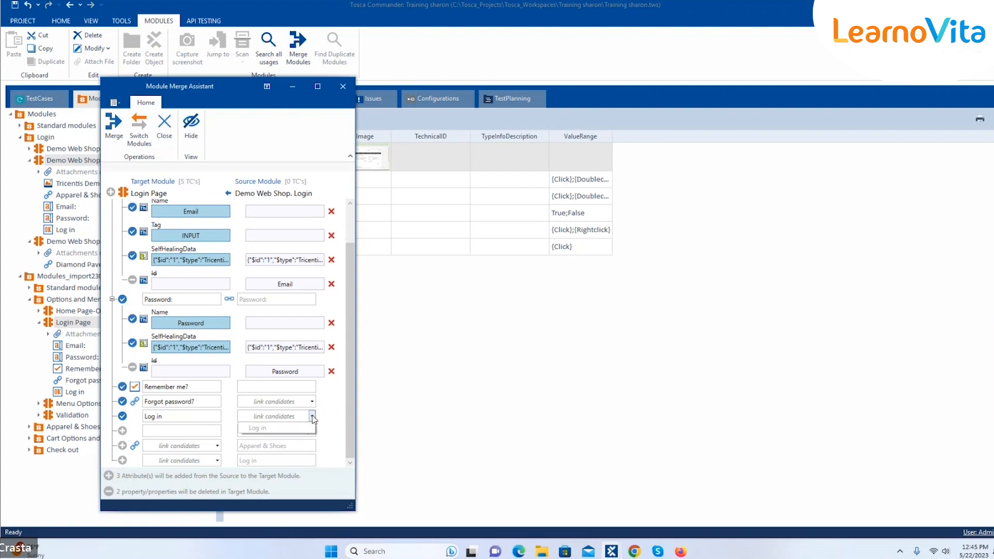
left_click(285, 428)
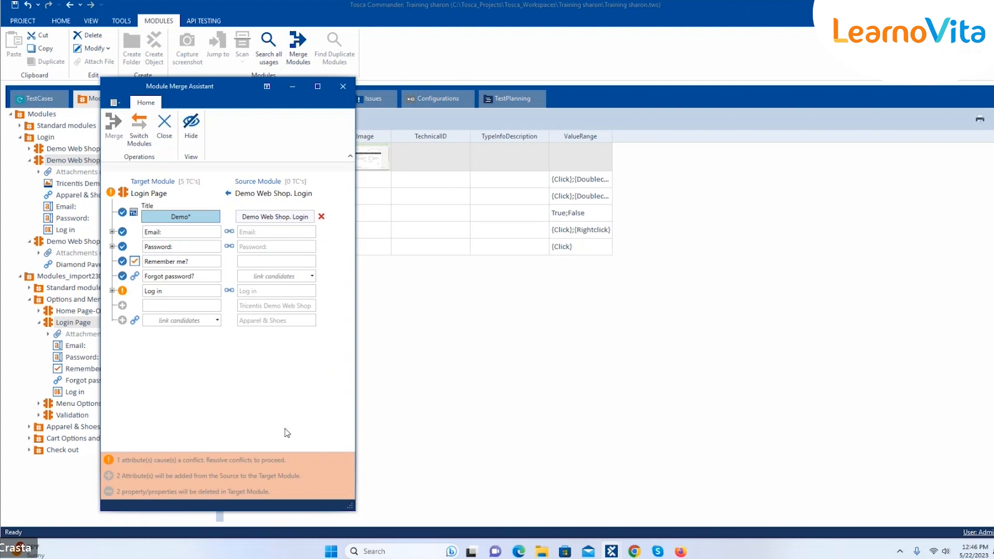
Keep the target's Log in SelfHealingData and Tag INPUT values, then review Apparel & Shoes link candidates
left_click(112, 291)
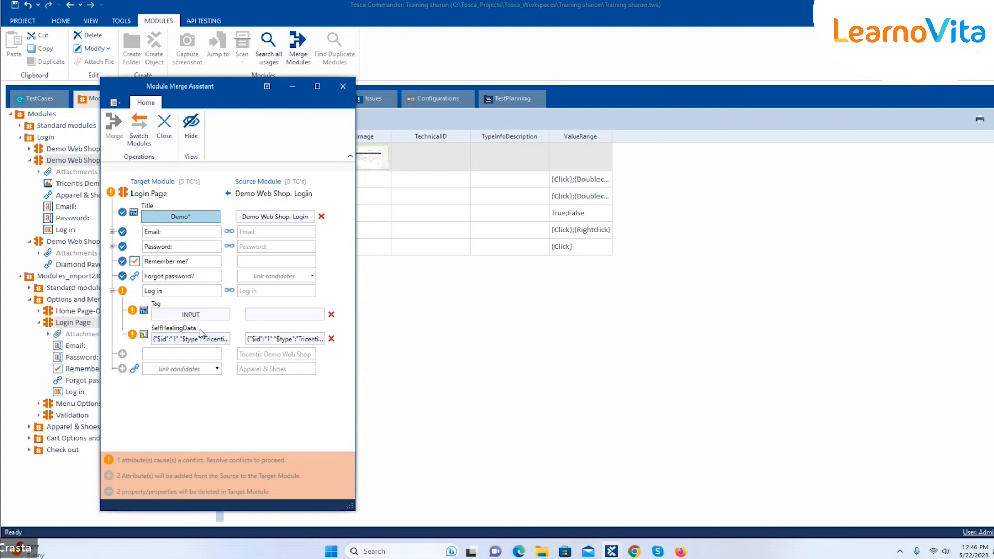
left_click(176, 341)
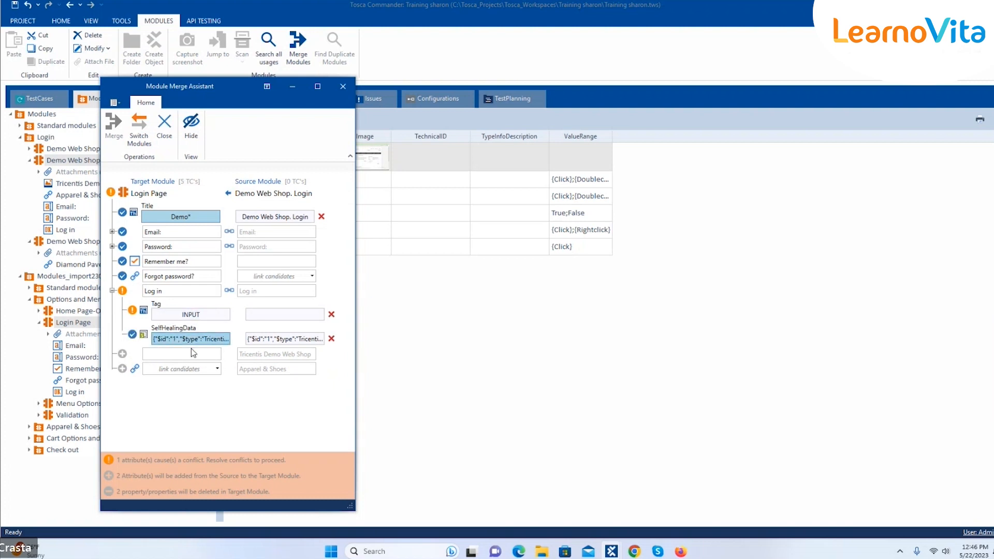
left_click(188, 316)
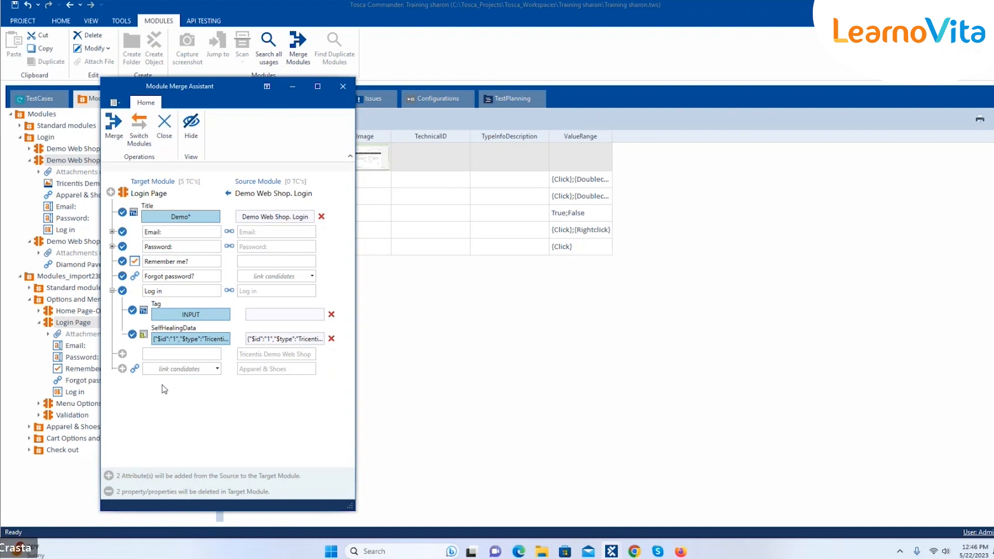
left_click(217, 369)
left_click(217, 370)
Run the module merge and close the Module Merge Assistant when it completes
left_click(114, 123)
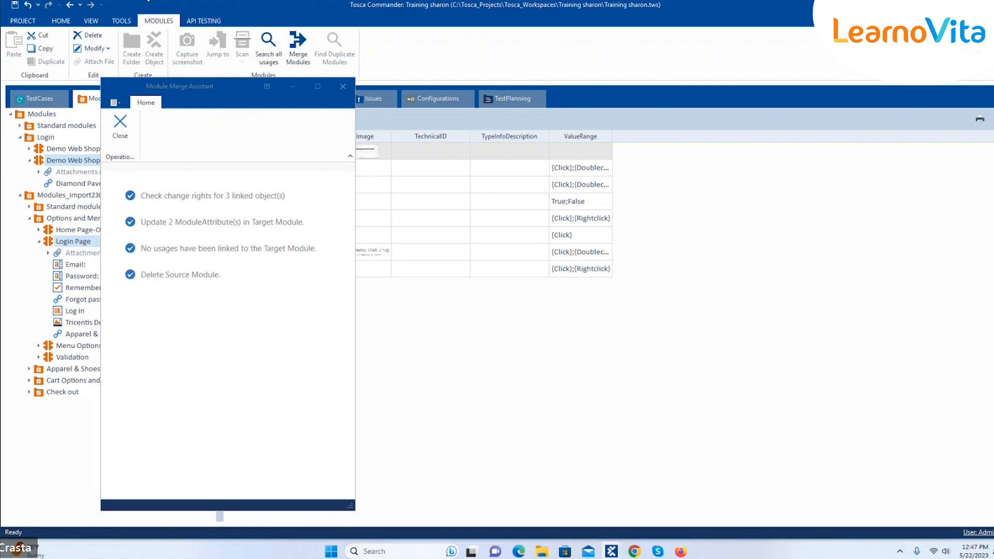
left_click(120, 125)
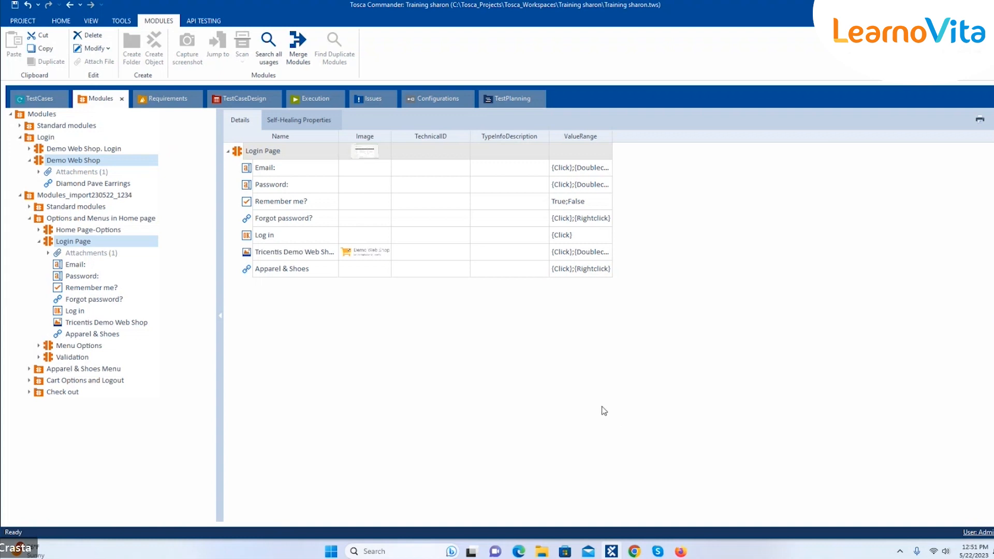
Choose Rescan from the Login Page module's context menu
right_click(120, 250)
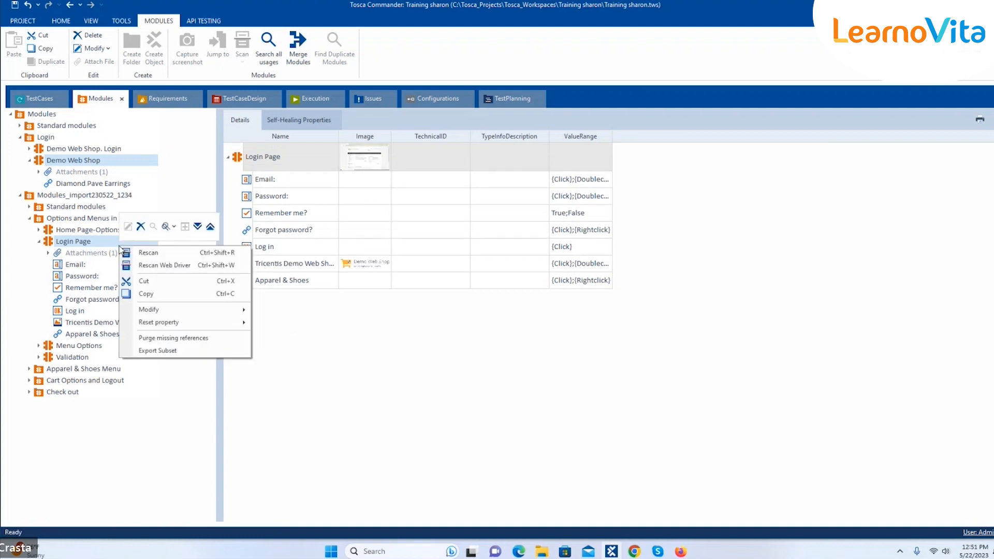
left_click(169, 254)
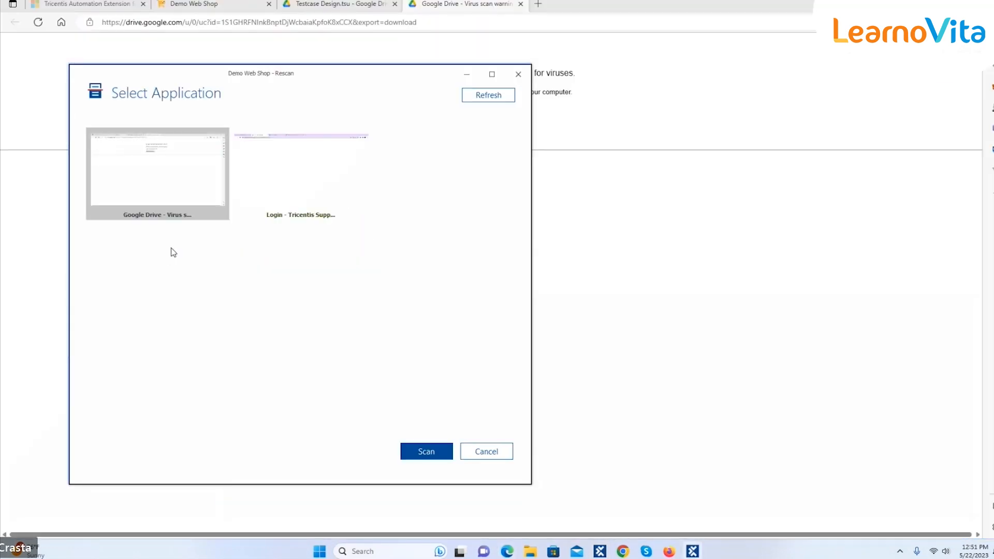
Cancel the rescan application choice and close the two Google Drive tabs
left_click(487, 453)
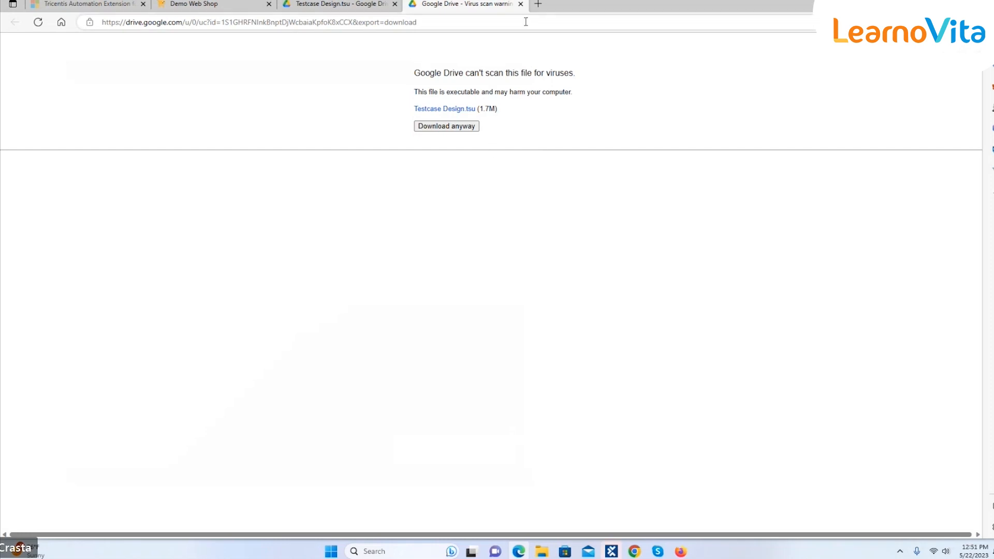
left_click(520, 5)
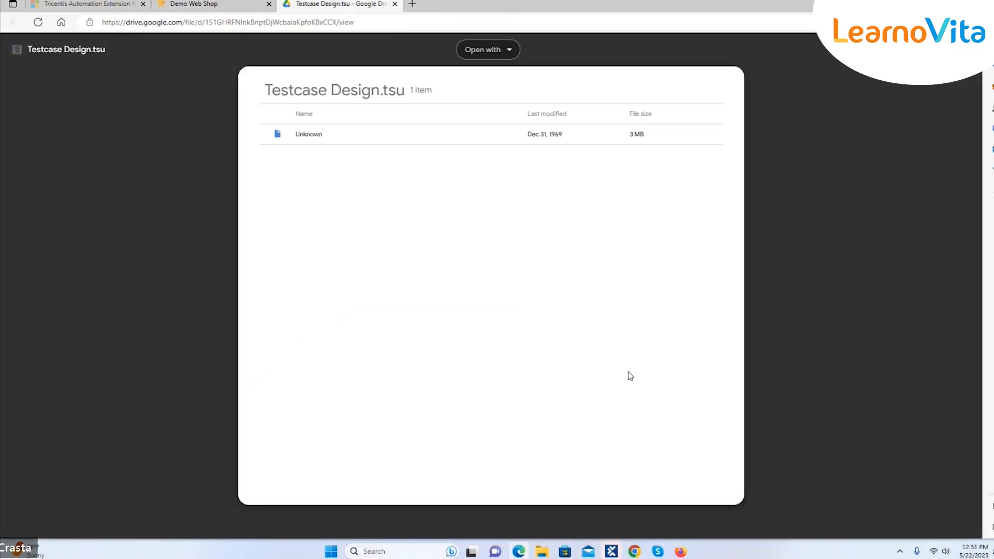
left_click(395, 4)
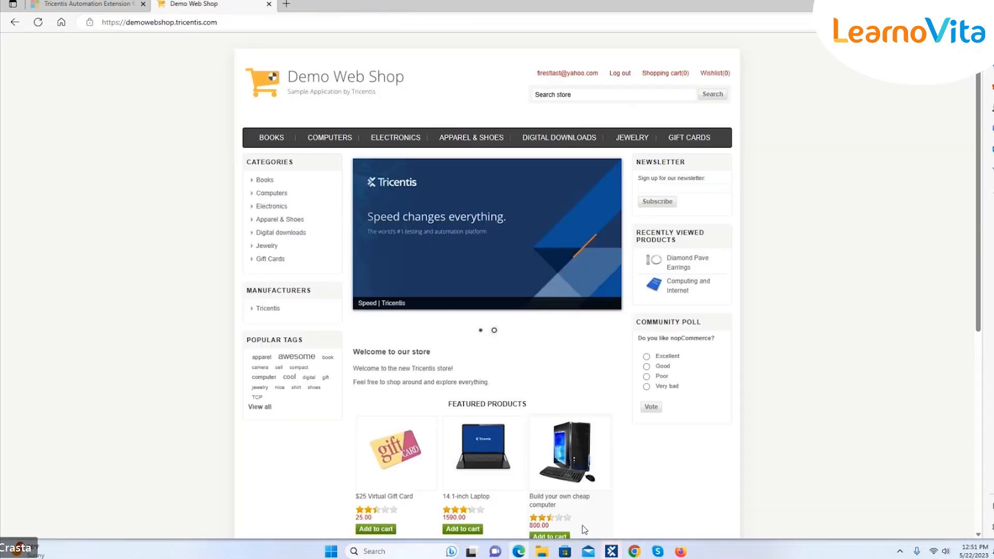
Log out of Demo Web Shop and bring up its Log in page
left_click(518, 552)
left_click(519, 552)
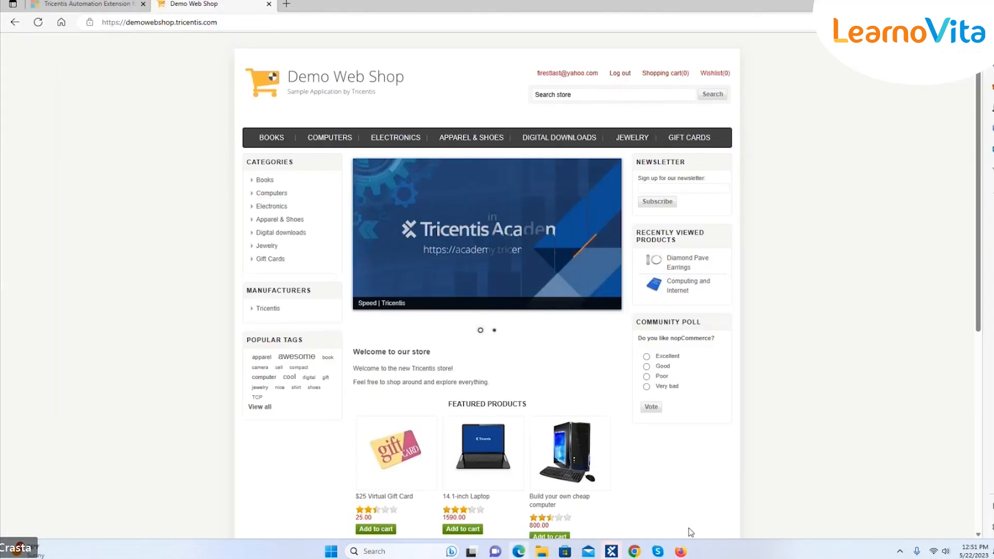
left_click(620, 73)
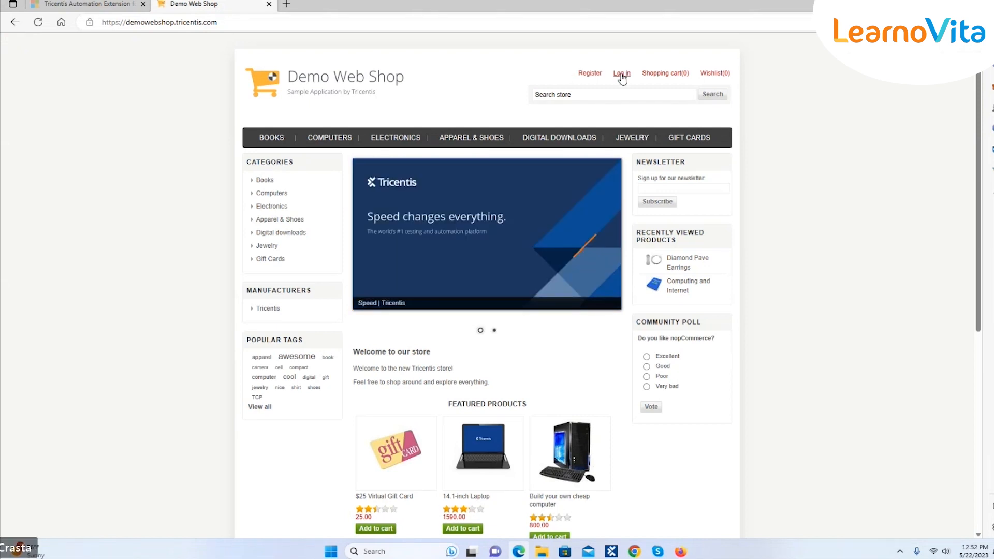
left_click(621, 75)
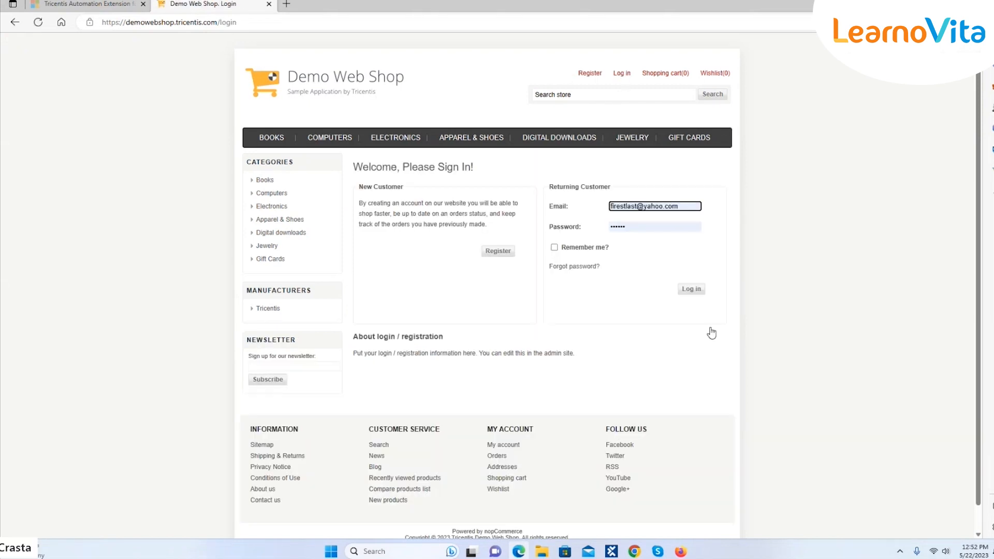
Back in Tosca Commander, select the Email item under Login Page to show its details
left_click(613, 552)
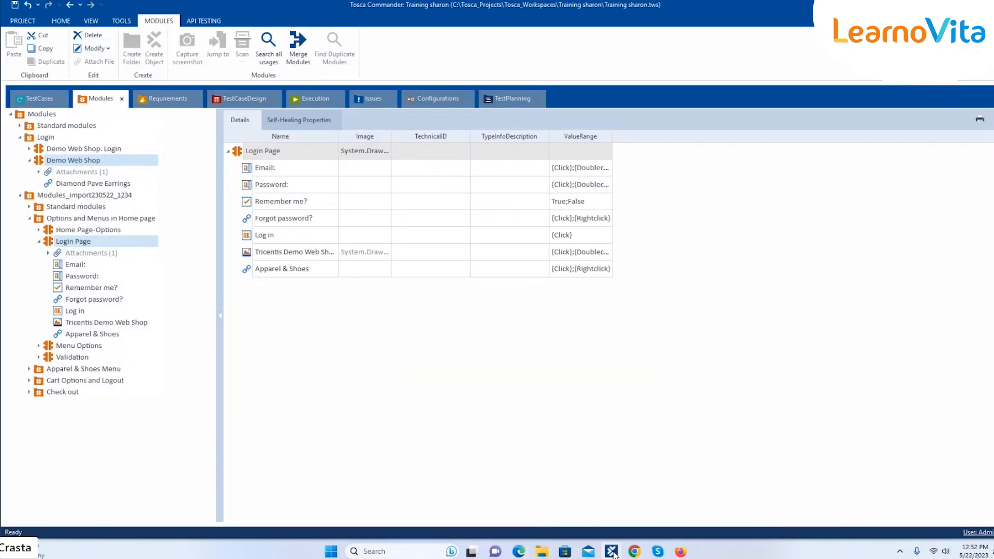
right_click(133, 241)
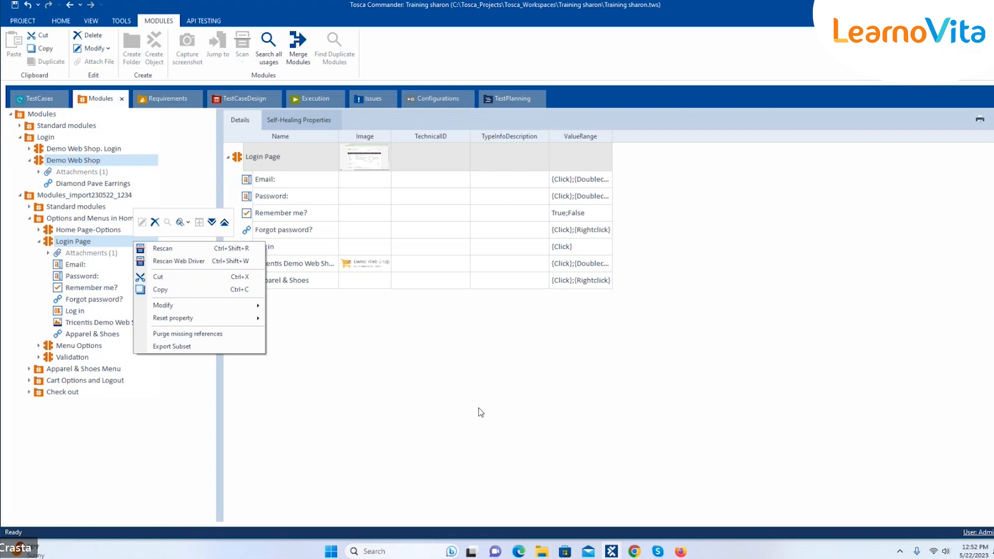
left_click(481, 412)
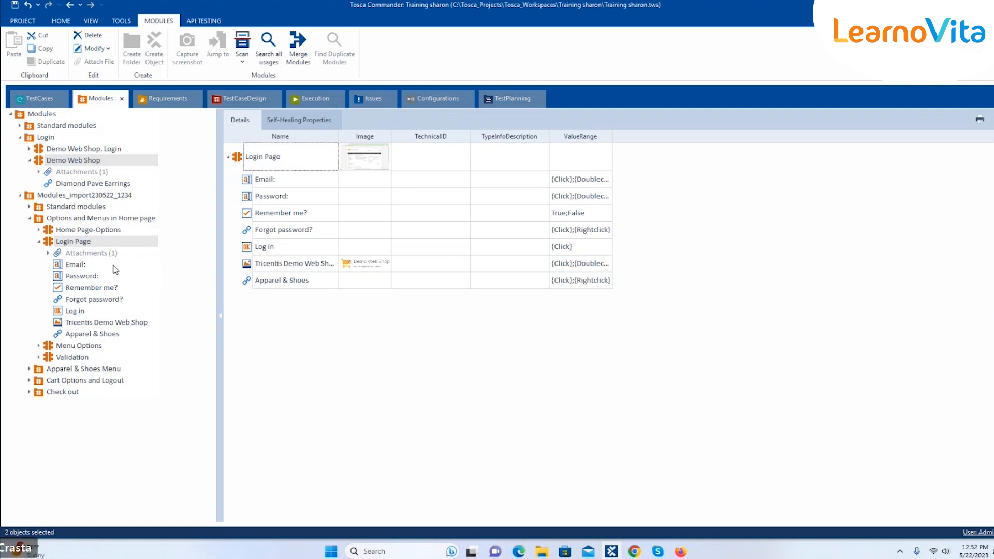
left_click(83, 265)
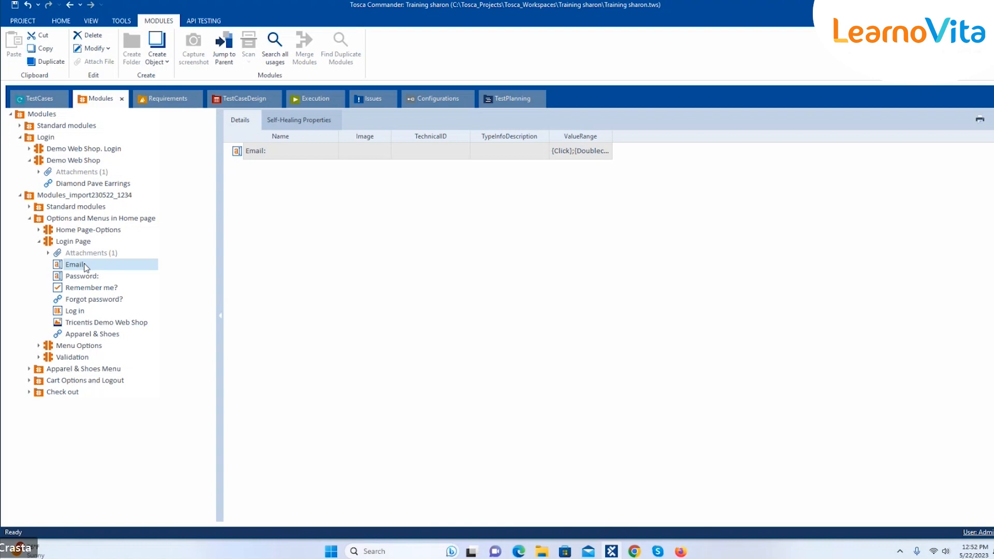
Select the Email: attribute under Login Page and expand its full Properties list
left_click(109, 335)
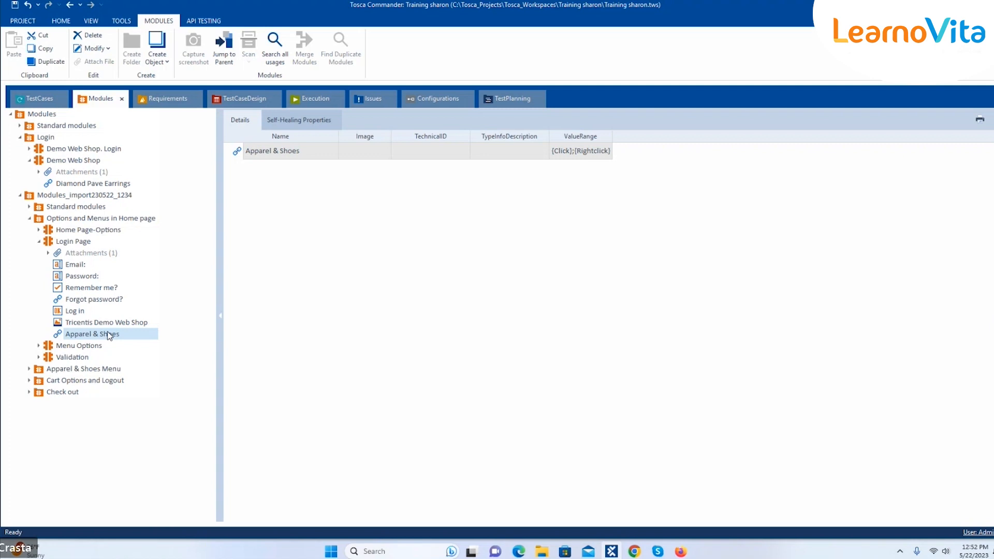
left_click(94, 266)
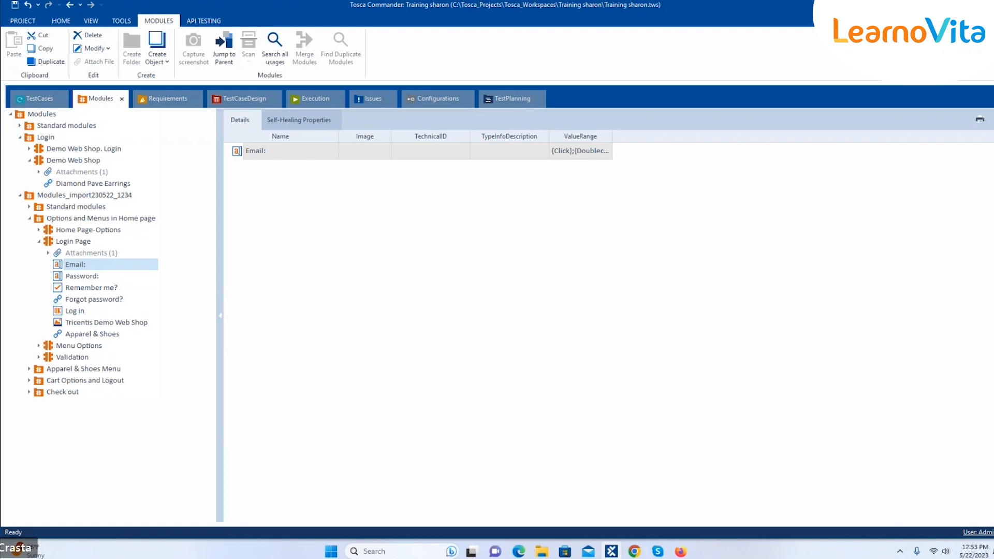
left_click(993, 315)
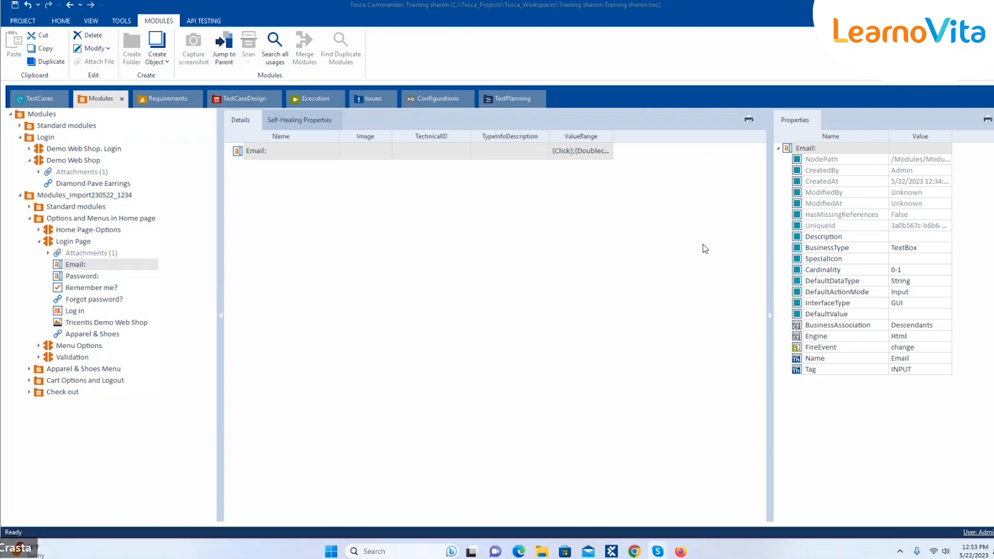
Append 'eeee' to the Email: attribute's Name so it reads Emaileeee
left_click(911, 358)
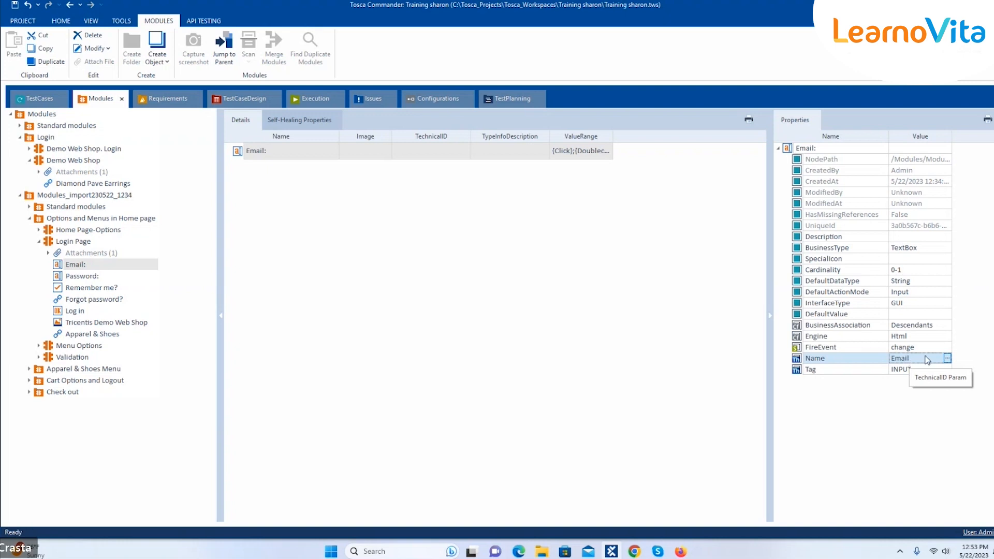
left_click(946, 358)
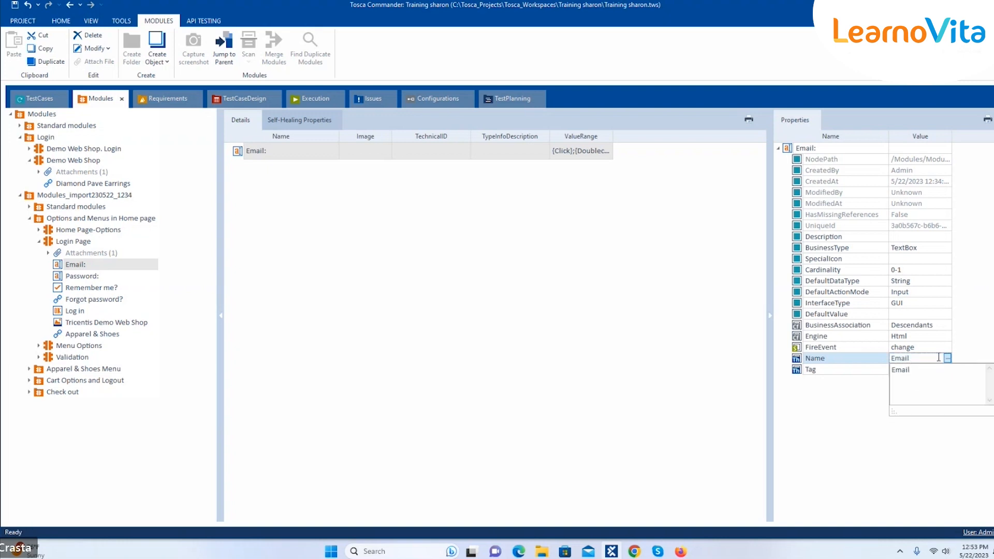
type("eeee")
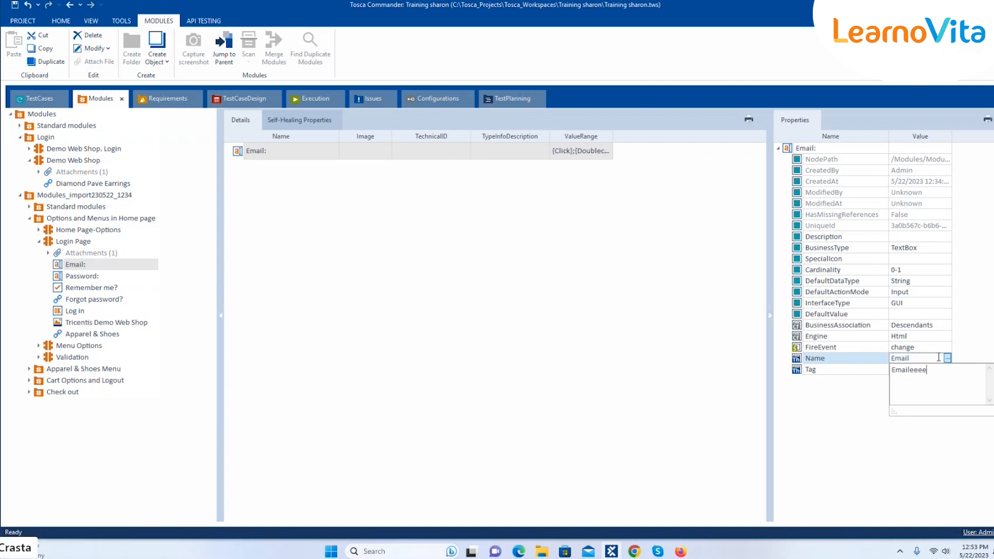
left_click(978, 303)
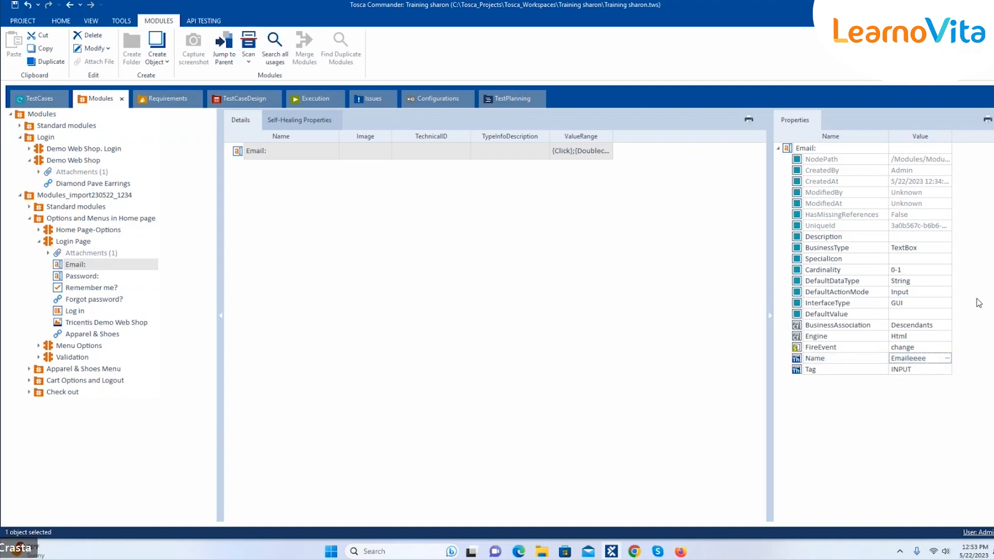
Rescan the Login Page module against the live Demo Web Shop login page
right_click(105, 268)
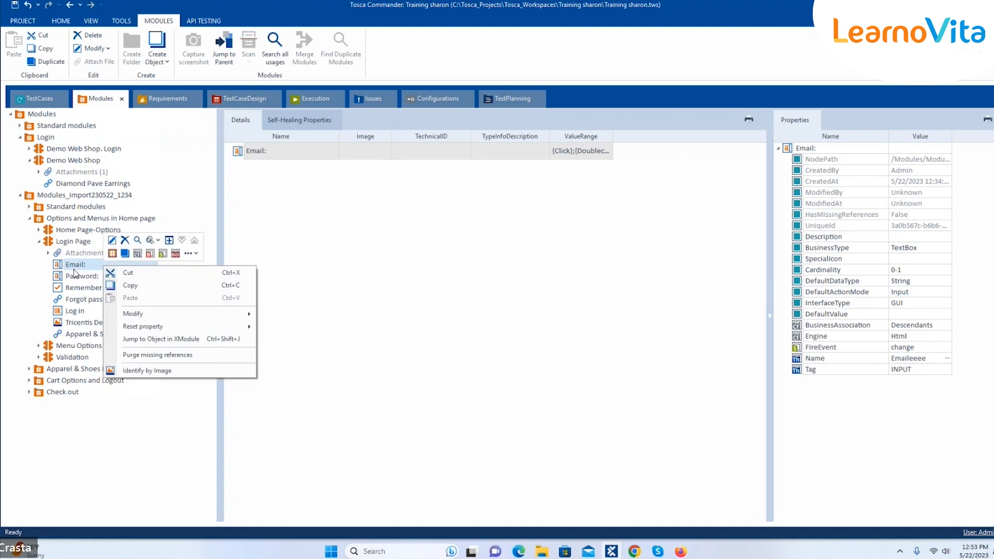
left_click(338, 247)
left_click(96, 241)
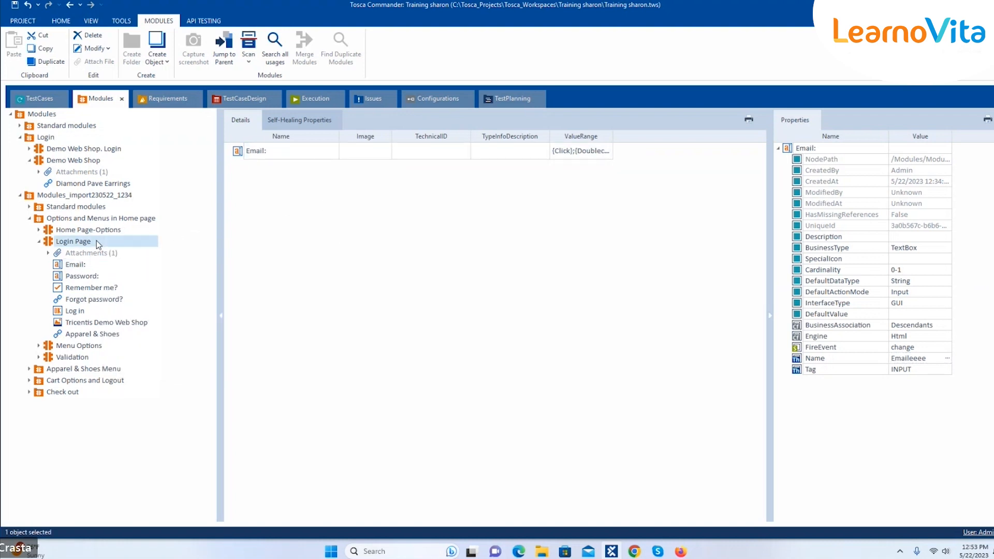
right_click(142, 245)
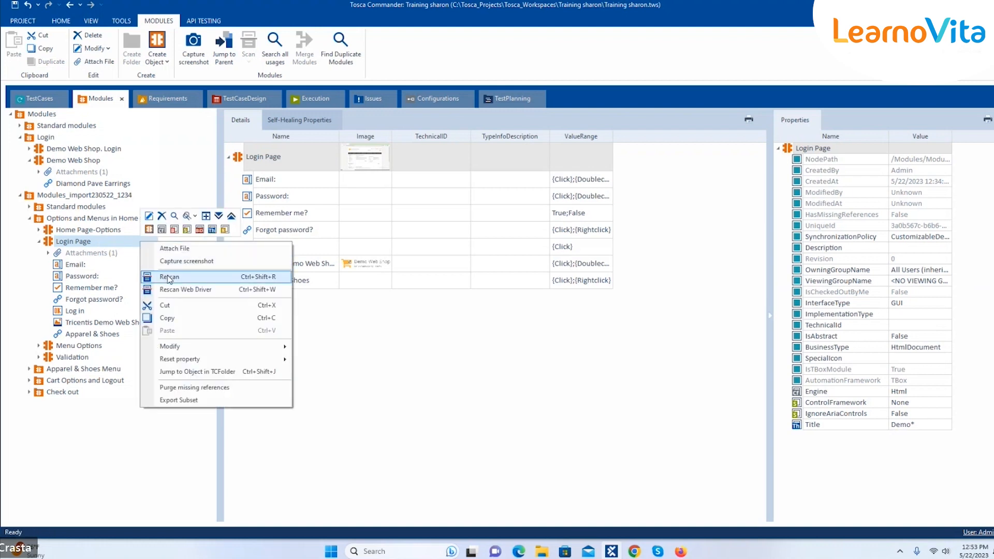
left_click(169, 278)
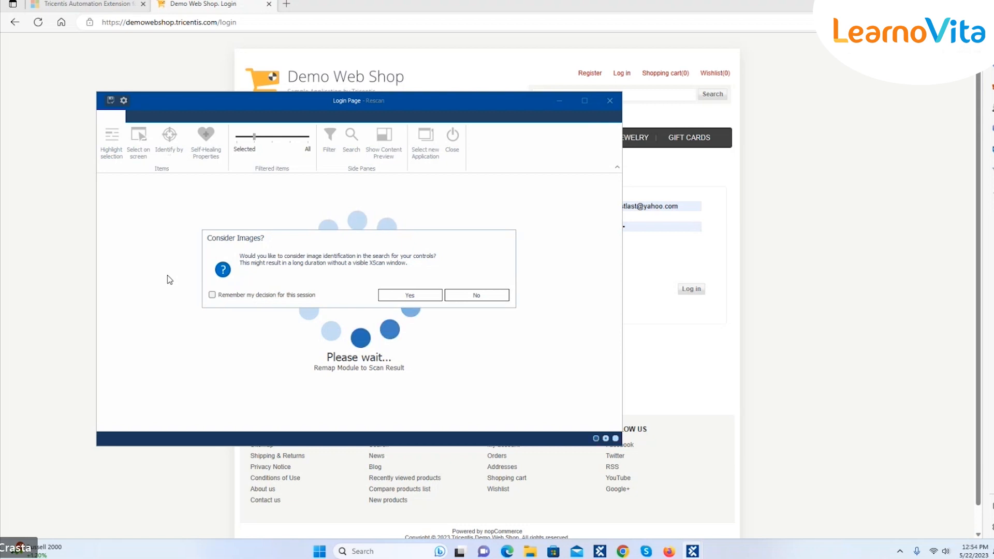
Accept image identification for the rescan and start mapping the unmapped Email: control
left_click(402, 295)
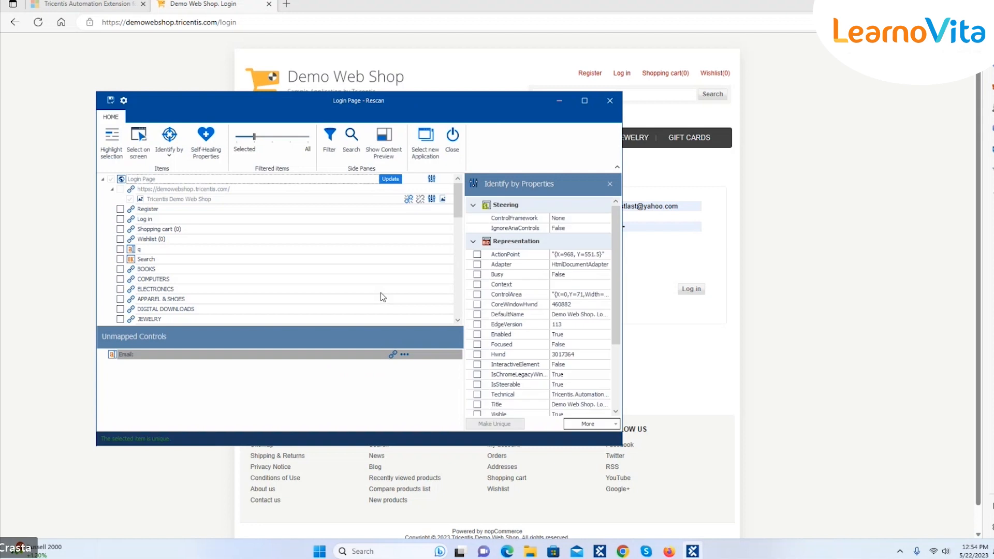
left_click(535, 431)
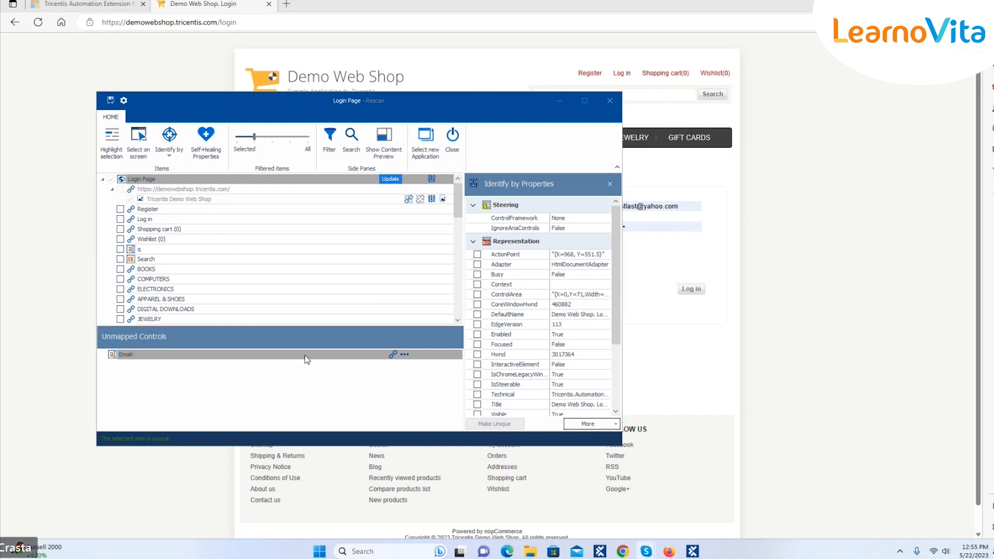
left_click(392, 354)
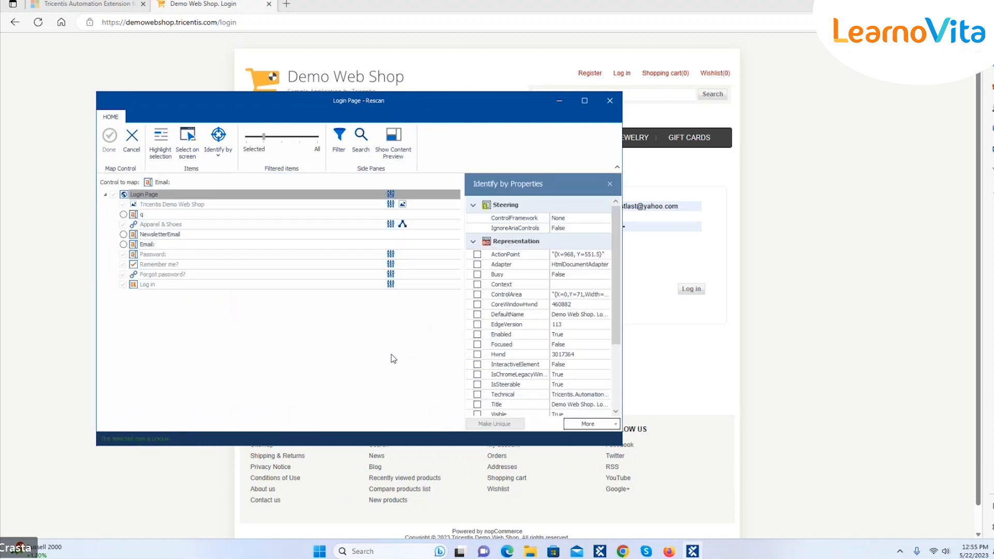
Map Email: to the live page's Email field after reviewing its identification properties
left_click(394, 245)
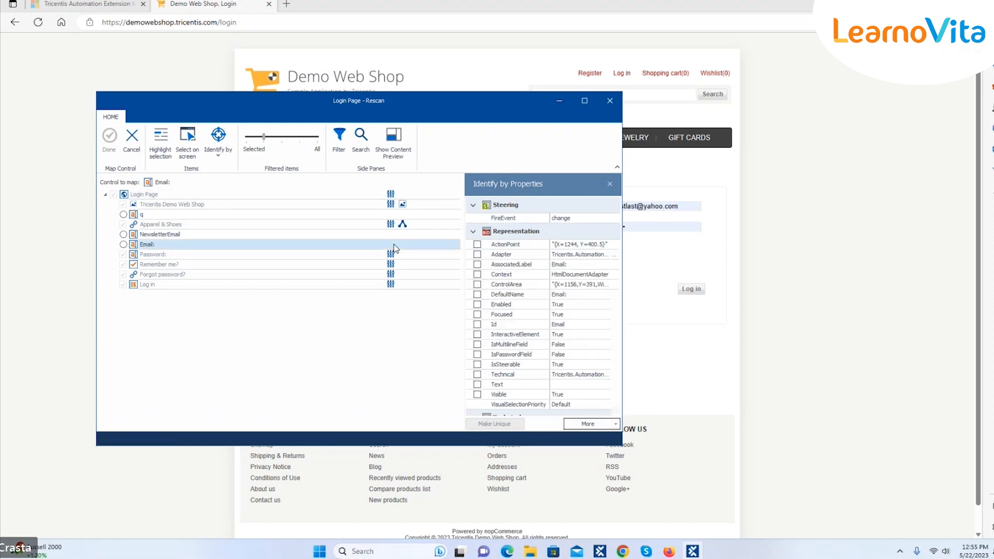
left_click_drag(619, 268, 621, 282)
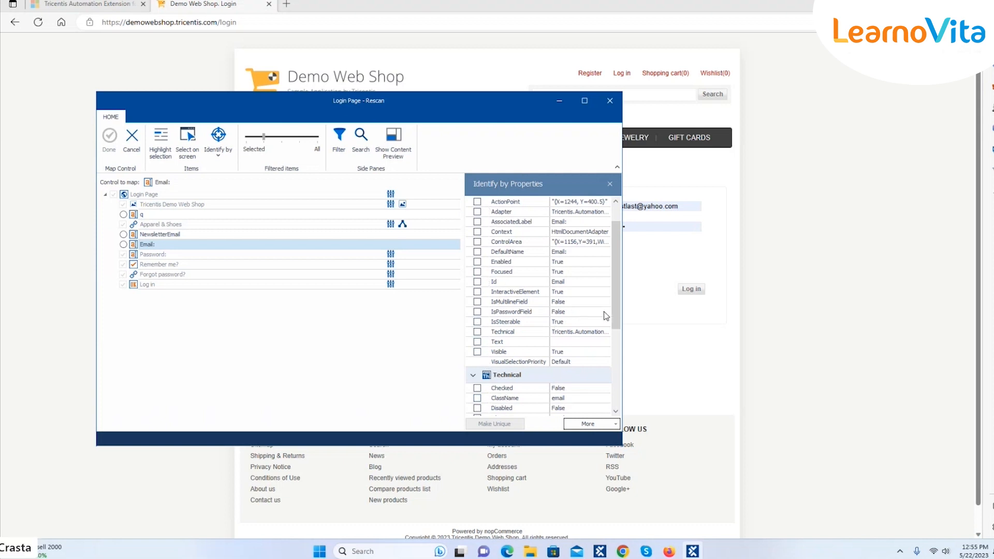
scroll(616, 254, "up", 2)
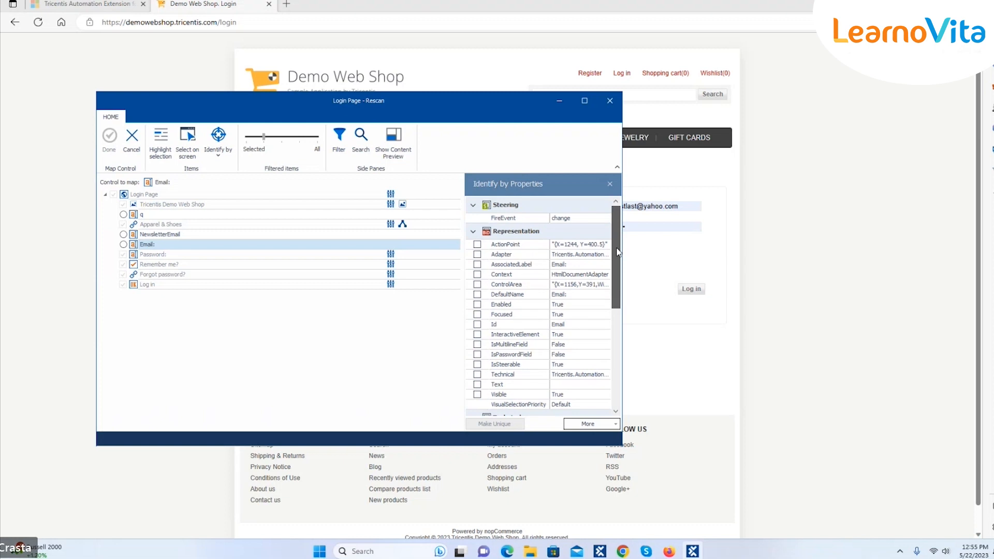
scroll(616, 269, "down", 2)
scroll(616, 285, "up", 1)
left_click(391, 245)
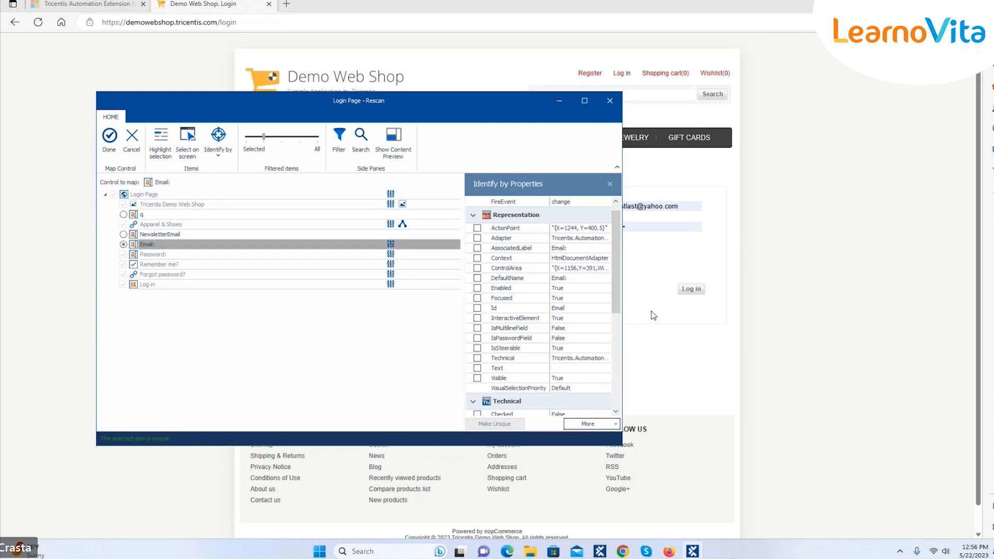
scroll(618, 315, "down", 4)
scroll(621, 320, "down", 4)
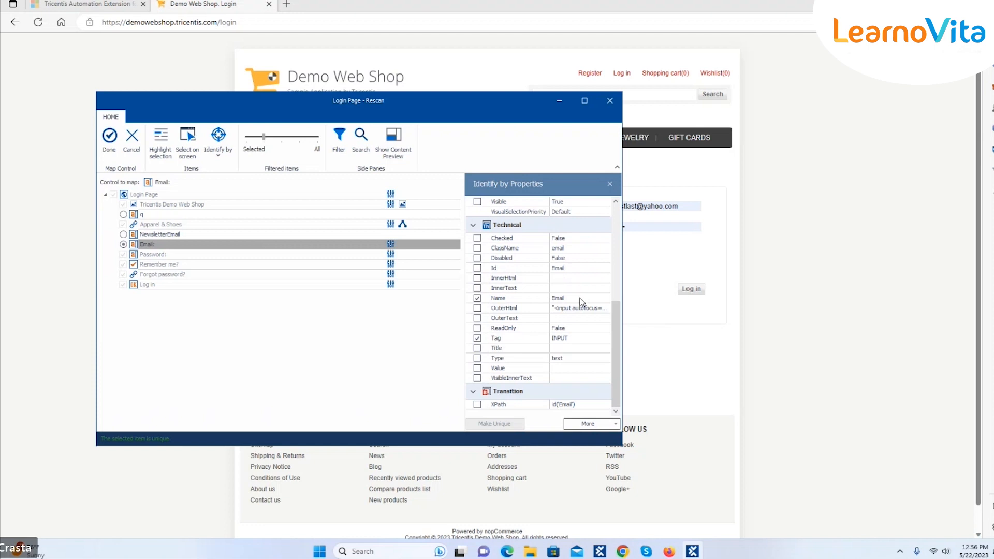
left_click(107, 139)
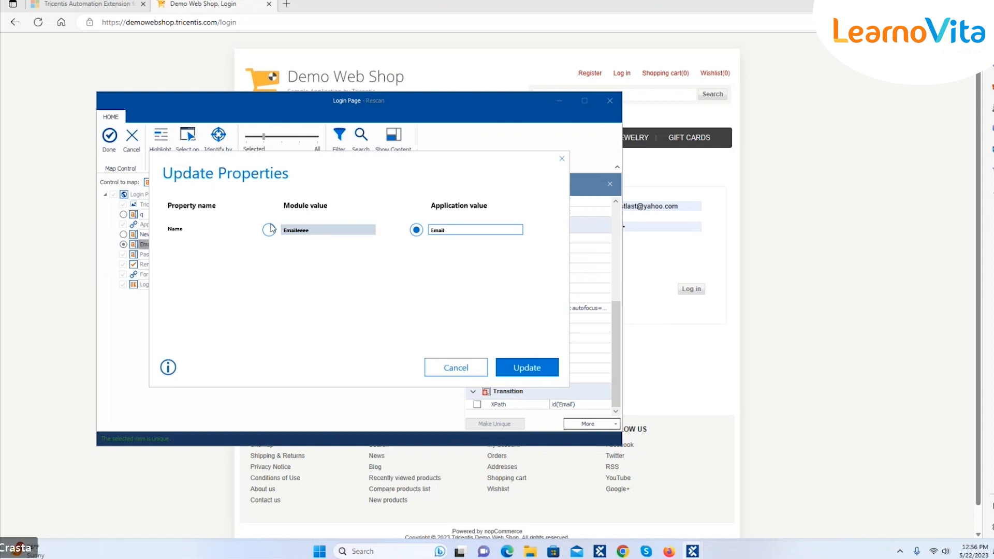
Accept the page's Email name with image identification and save the Login Page module
left_click(533, 374)
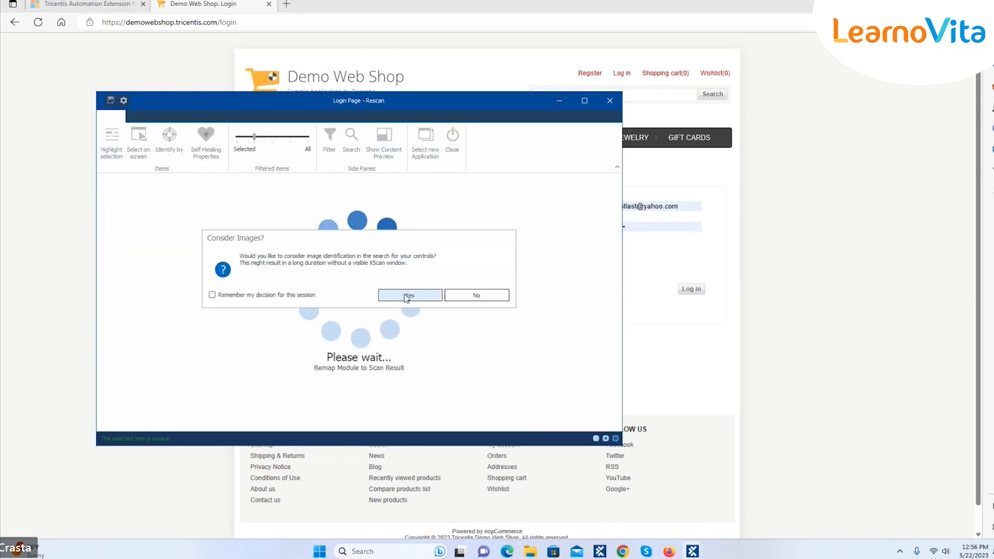
left_click(408, 296)
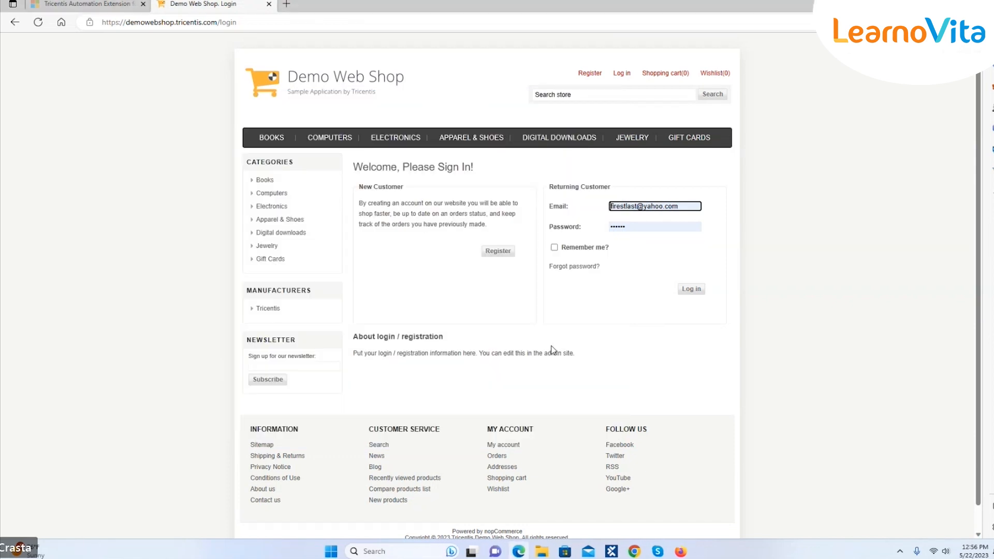
mouse_move(601, 552)
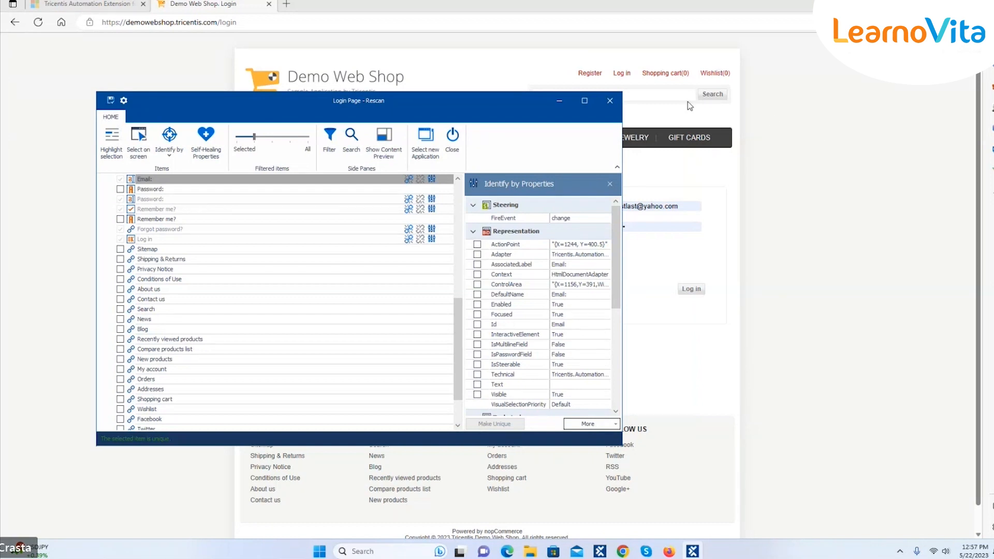
left_click(110, 101)
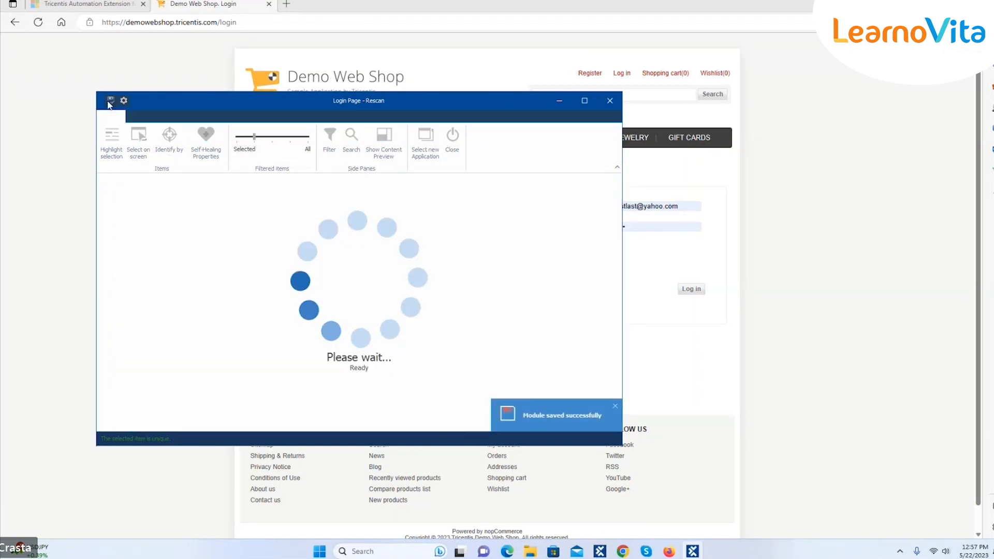
Close the Login Page - Rescan window and switch to the TestCaseDesign section
left_click(609, 102)
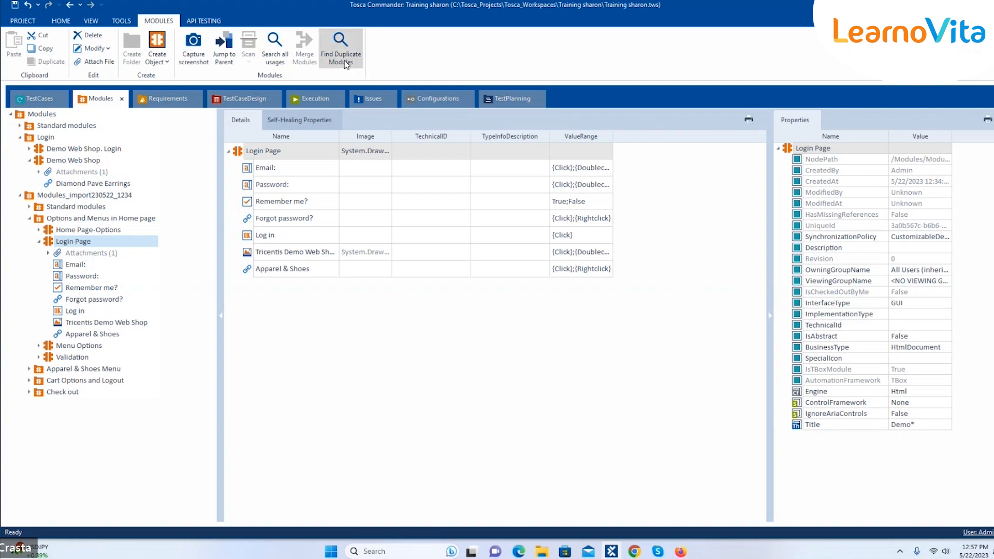
left_click(259, 100)
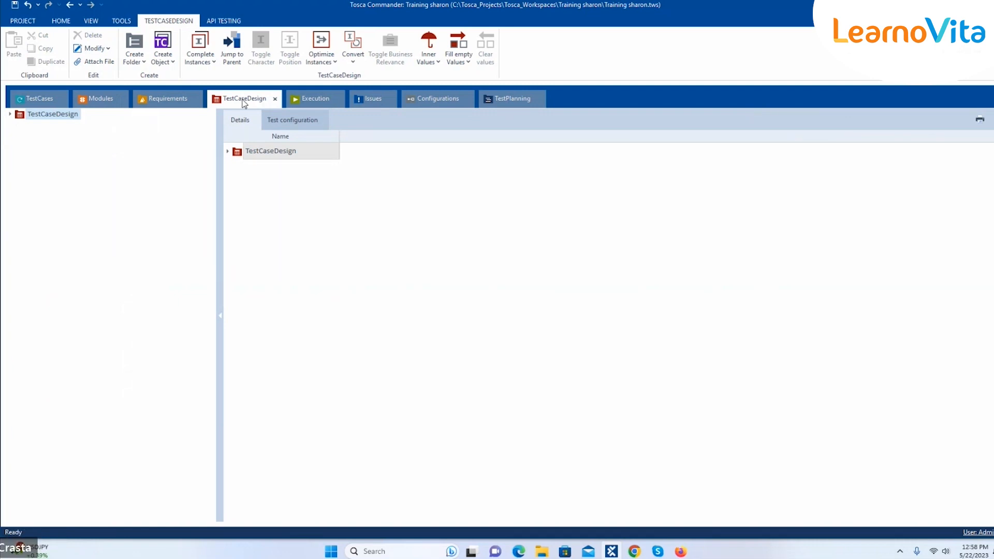
Switch to the TestCases section of the Training 8 workspace
left_click(44, 100)
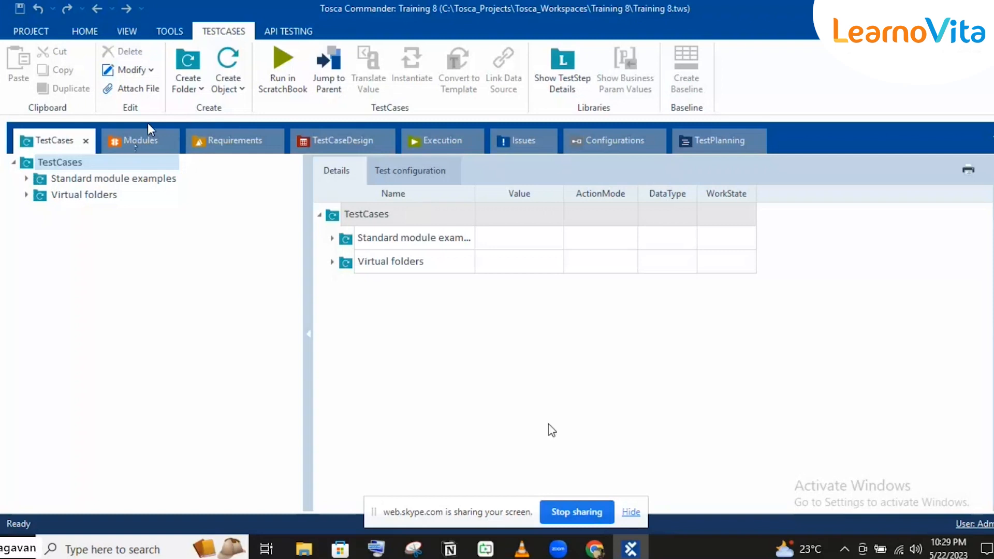
In the Modules section, launch Import Subset from the HOME ribbon
mouse_move(596, 550)
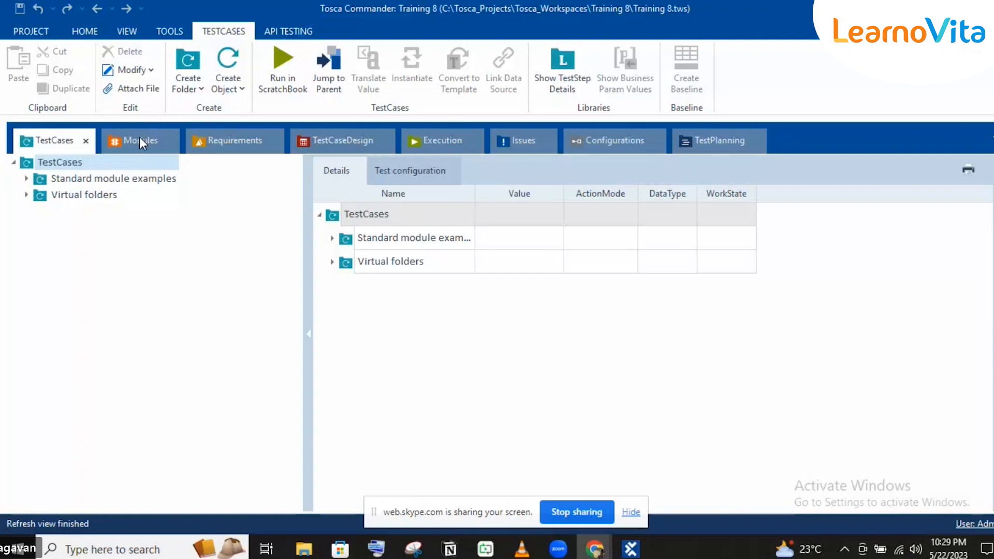
left_click(139, 140)
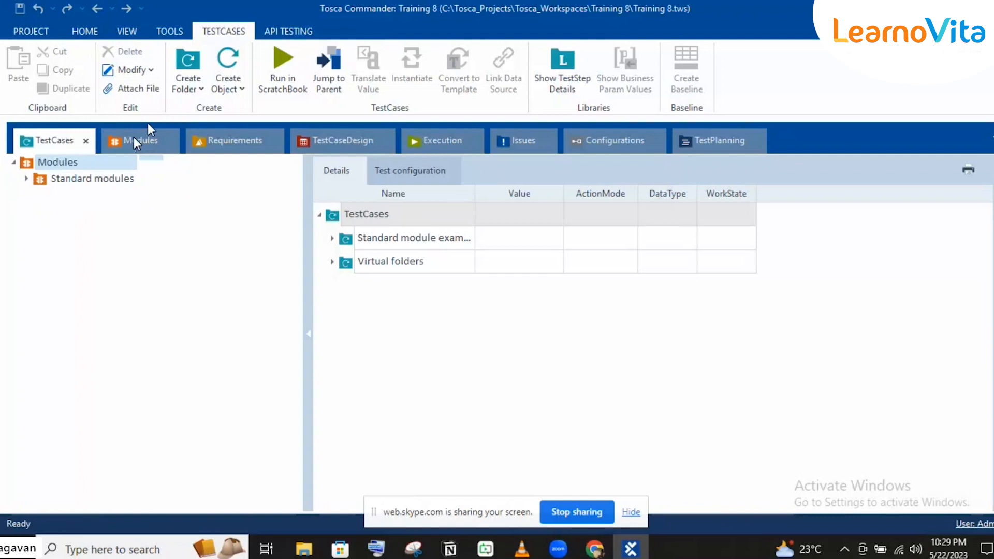
left_click(86, 32)
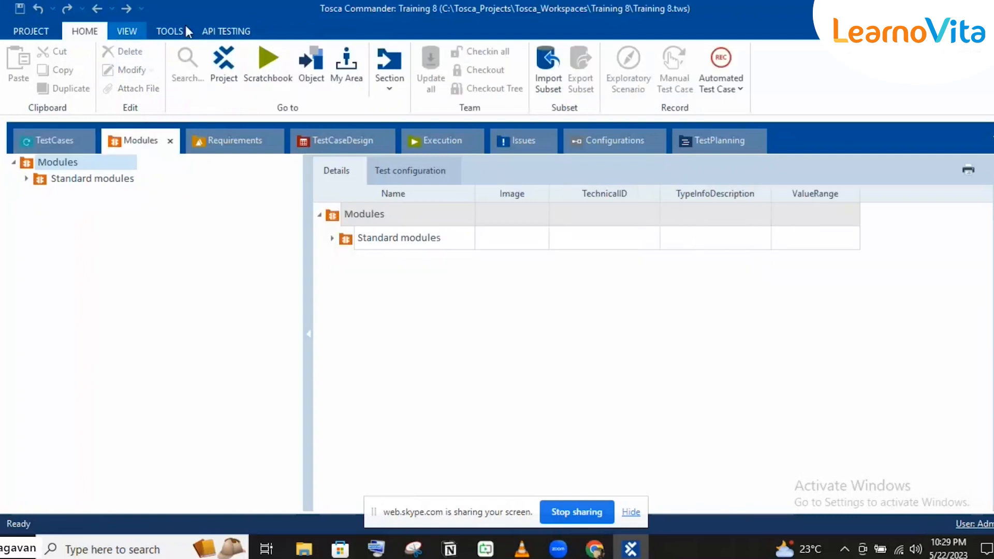
left_click(549, 76)
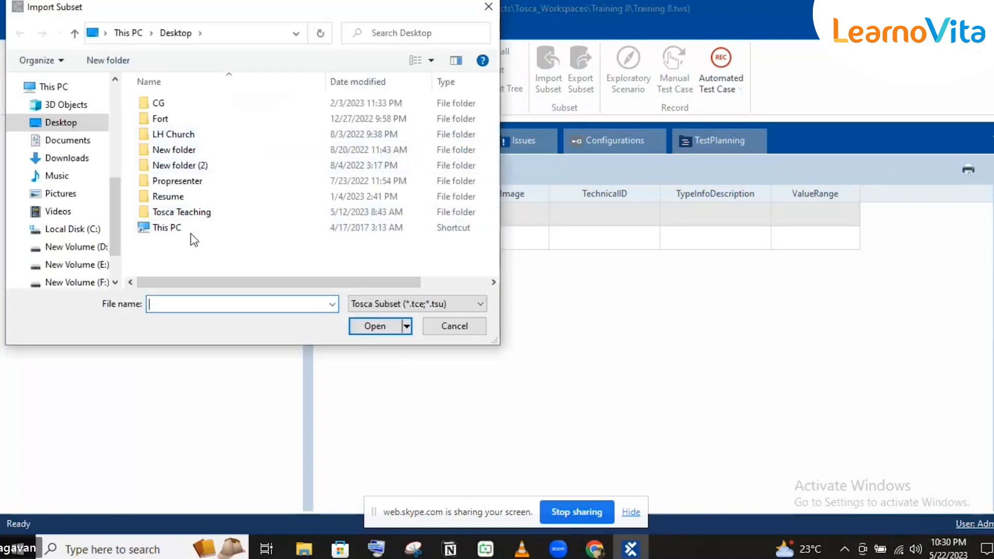
Import Desktop > Tosca Teaching > Testcase Design.tsu as new objects rather than merging
left_click(184, 215)
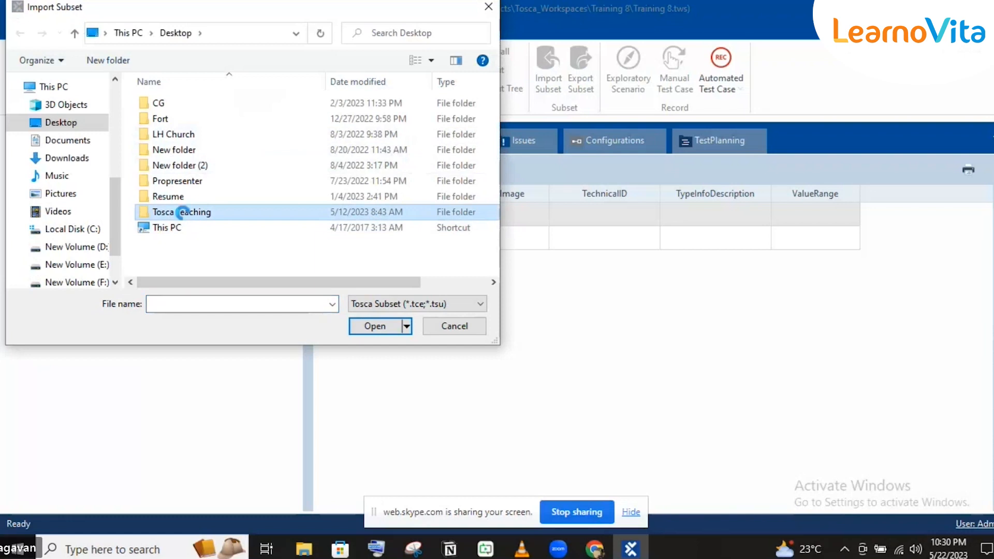
double_click(184, 215)
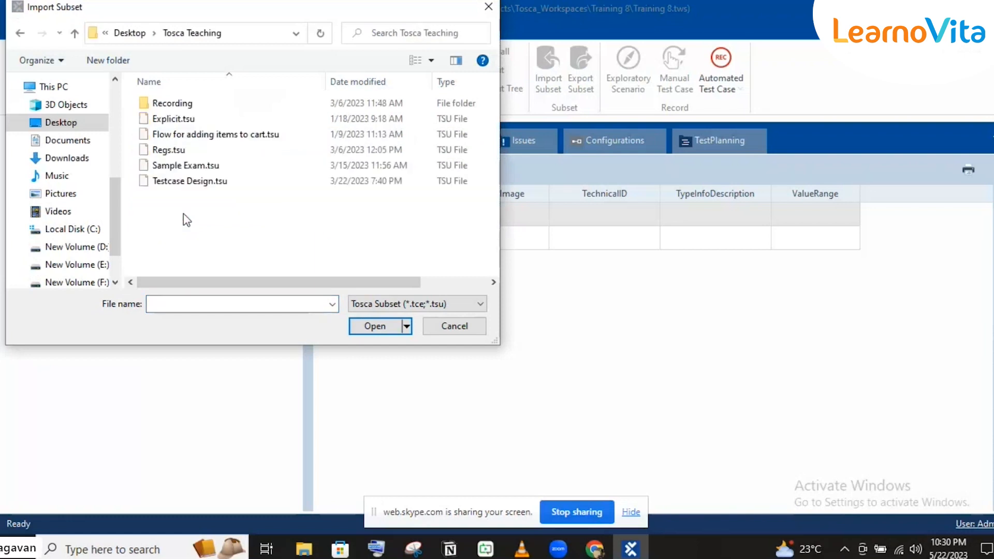
left_click(189, 181)
left_click(367, 330)
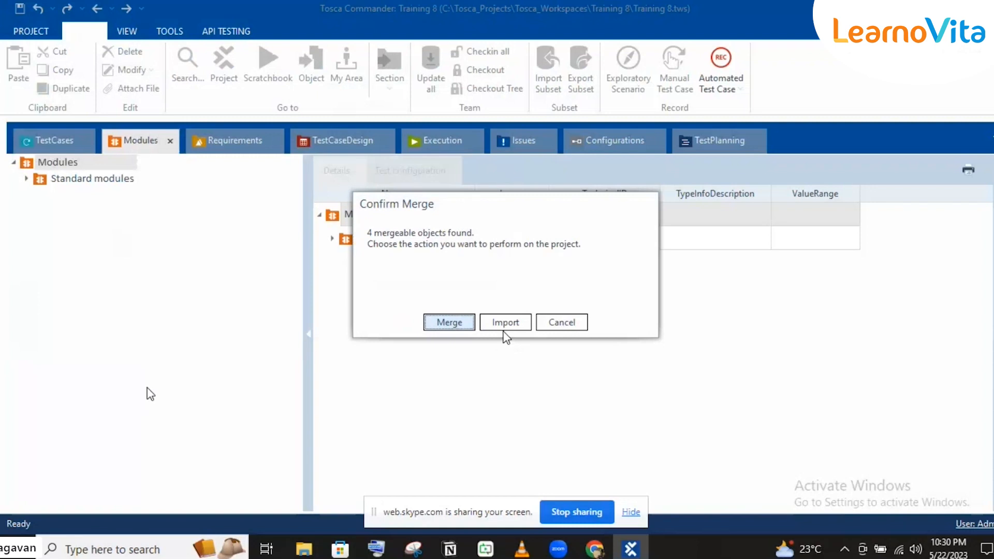
left_click(505, 325)
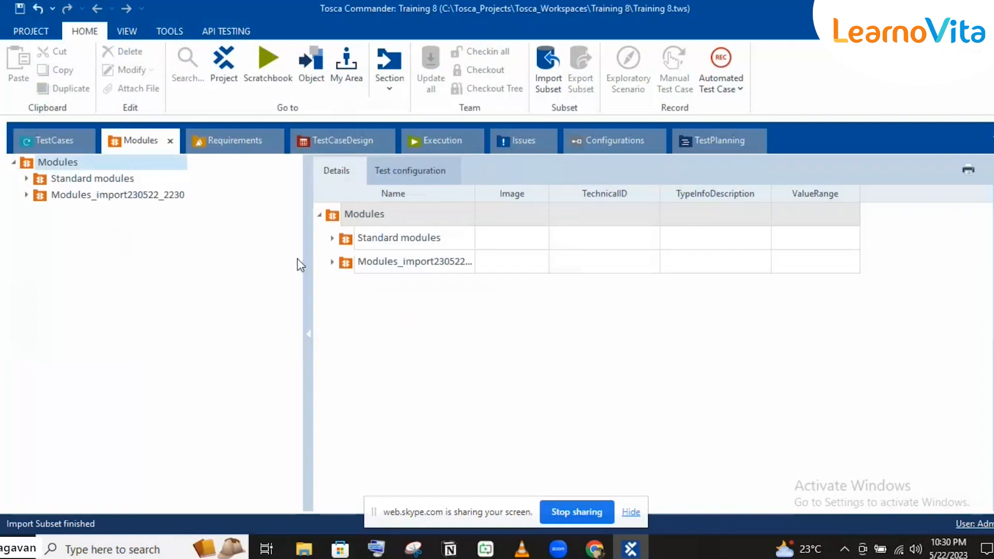
Expand Modules_import230522_2230 to view its five module folders, then switch to TestCases
left_click(26, 195)
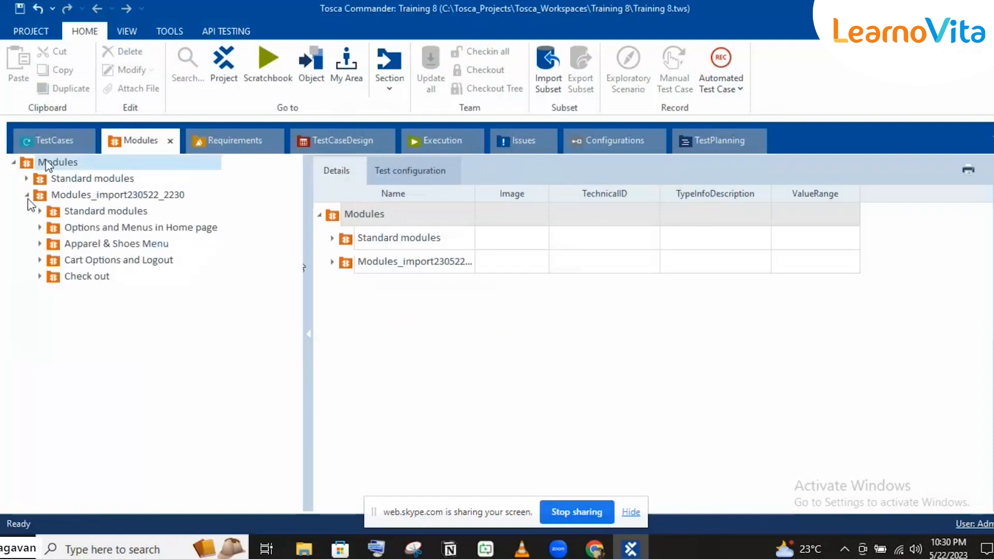
left_click(40, 141)
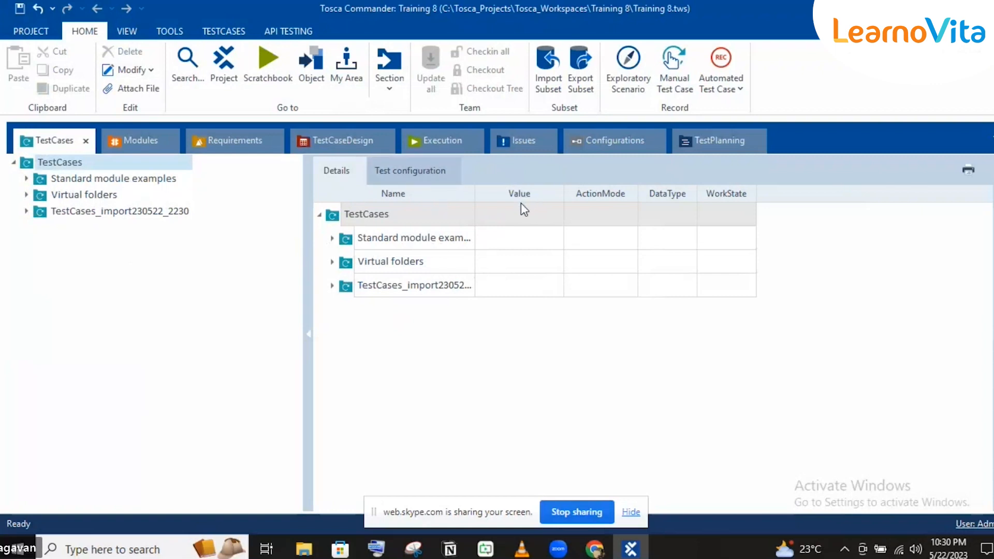
Expand TestCases_import230522_2230 > Test Case Design > Checking out and select the Checking out step
left_click(26, 211)
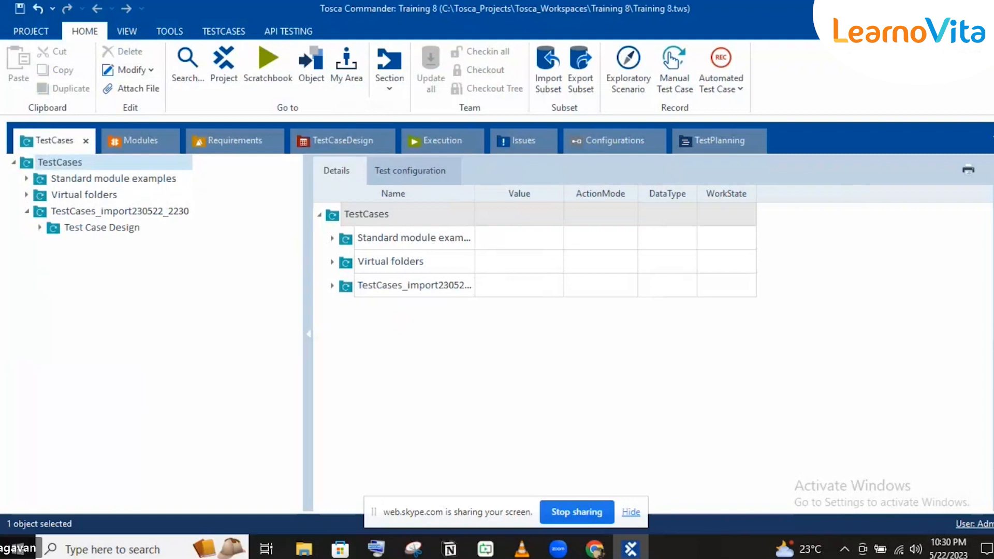
left_click(40, 227)
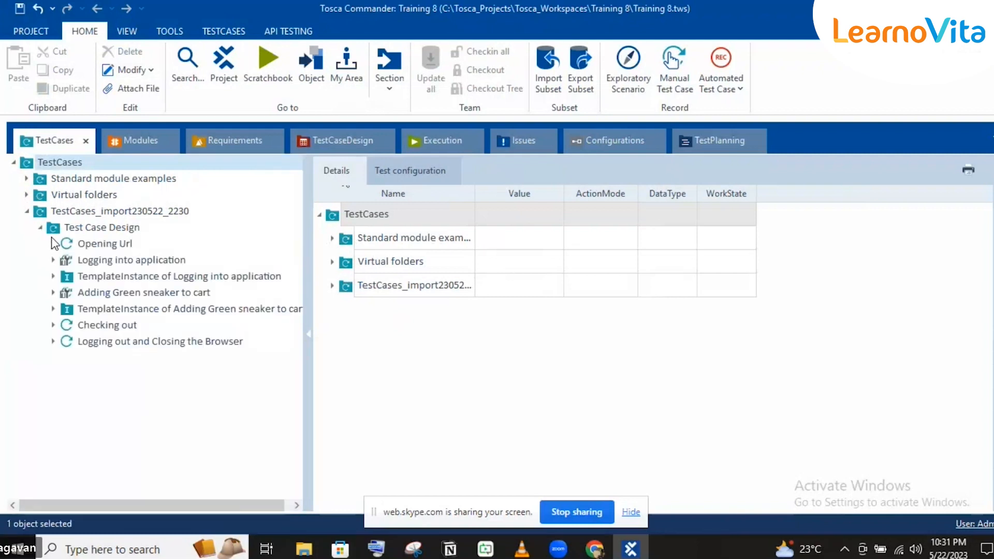
left_click(53, 244)
left_click(53, 244)
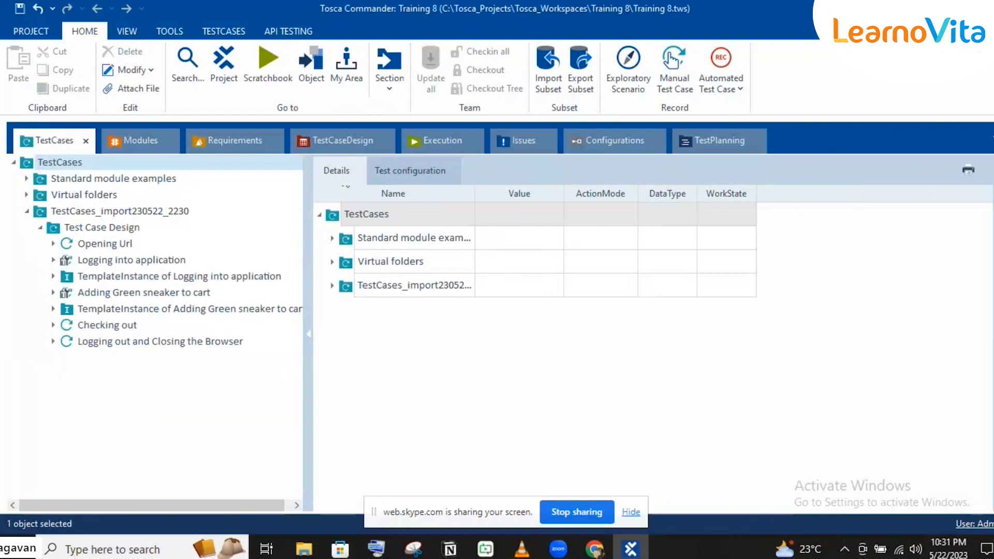
left_click(53, 324)
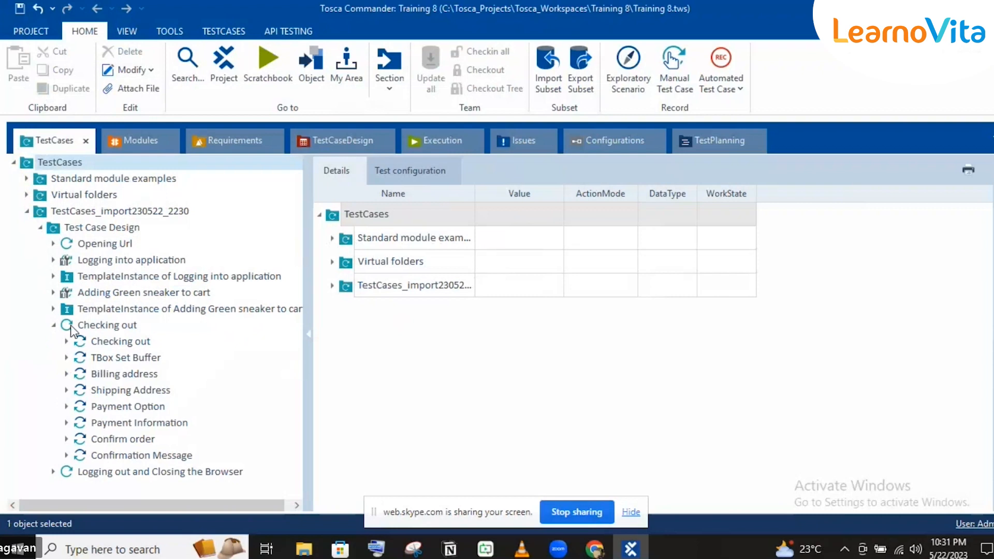
left_click(111, 342)
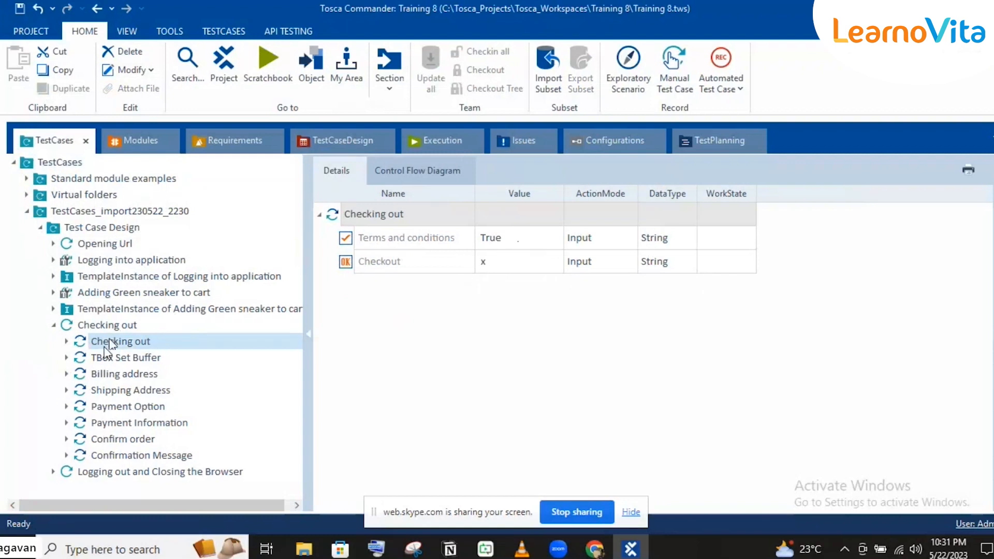
List the available ActionModes for the Terms and conditions value, leaving its name unchanged
left_click(520, 237)
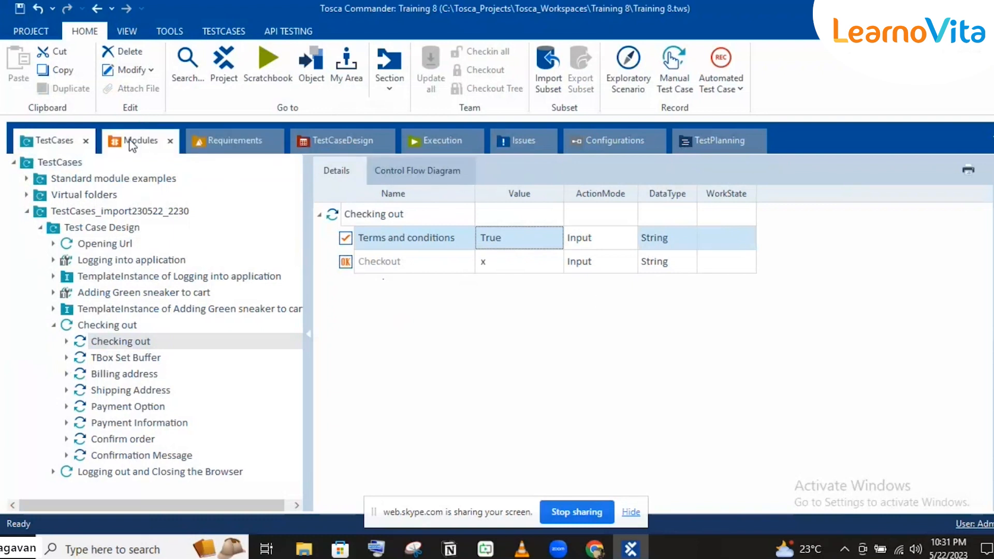
left_click(380, 229)
left_click(382, 237)
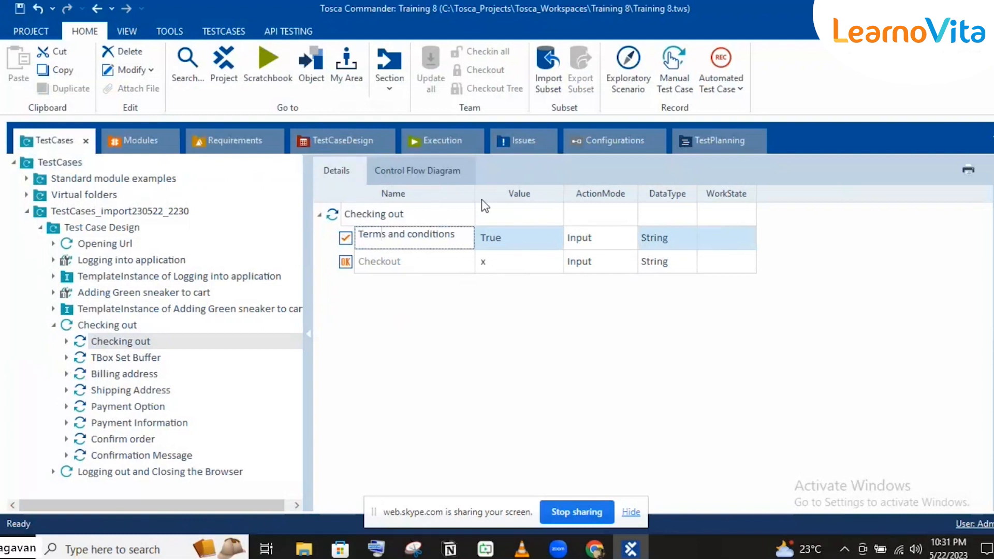
left_click(519, 218)
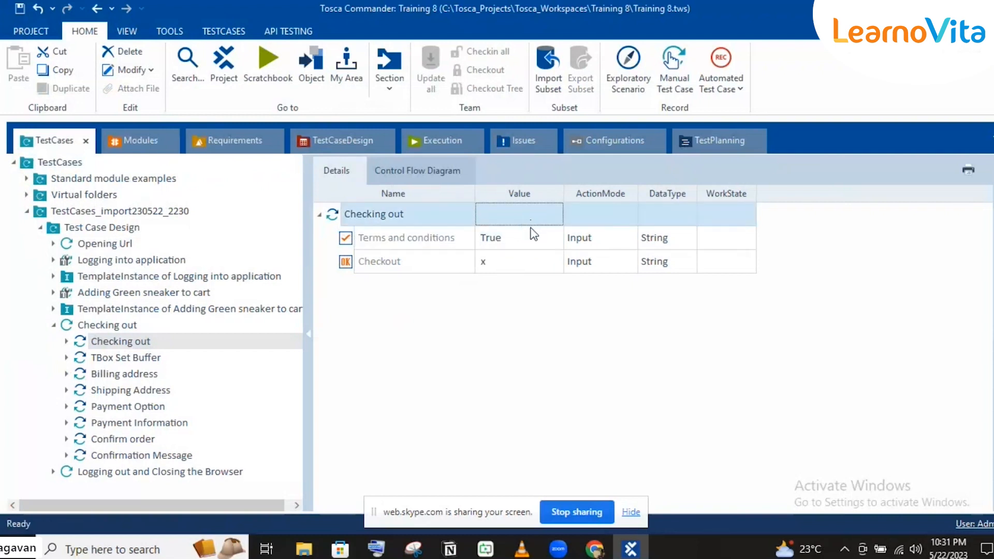
left_click(523, 239)
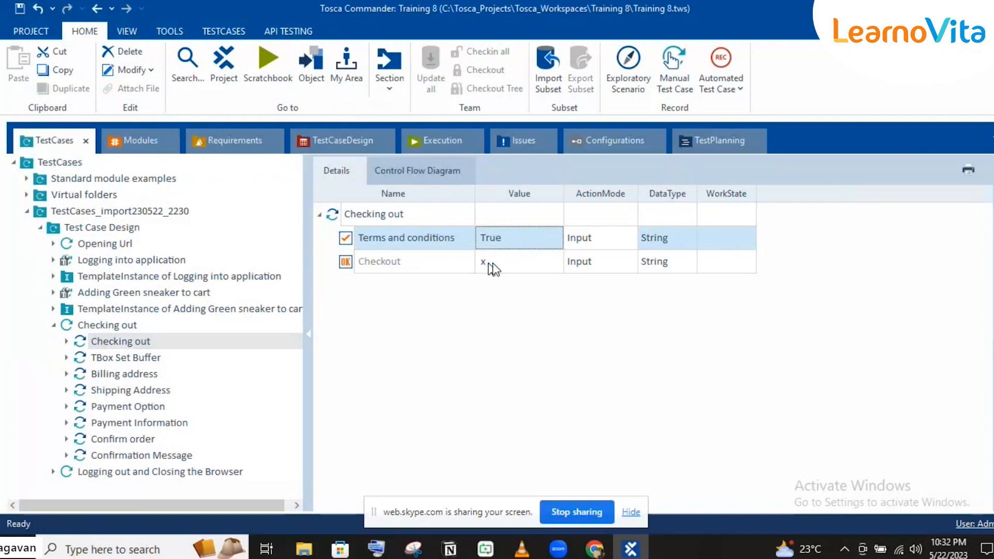
left_click(623, 237)
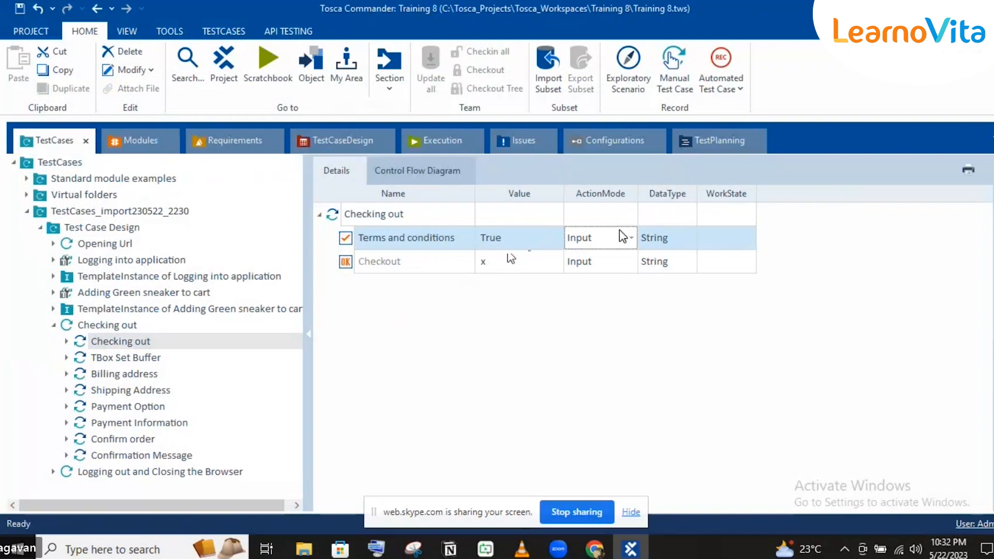
left_click(628, 238)
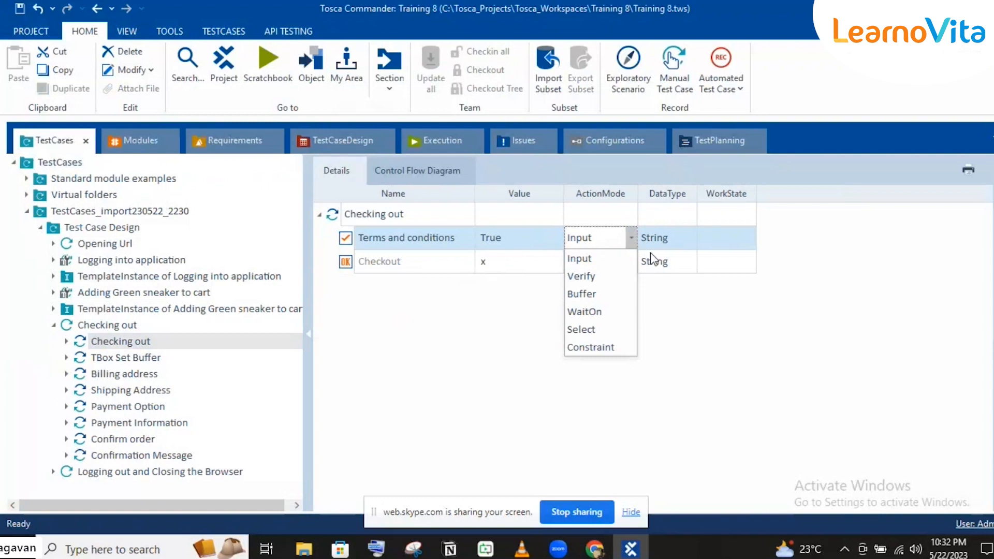
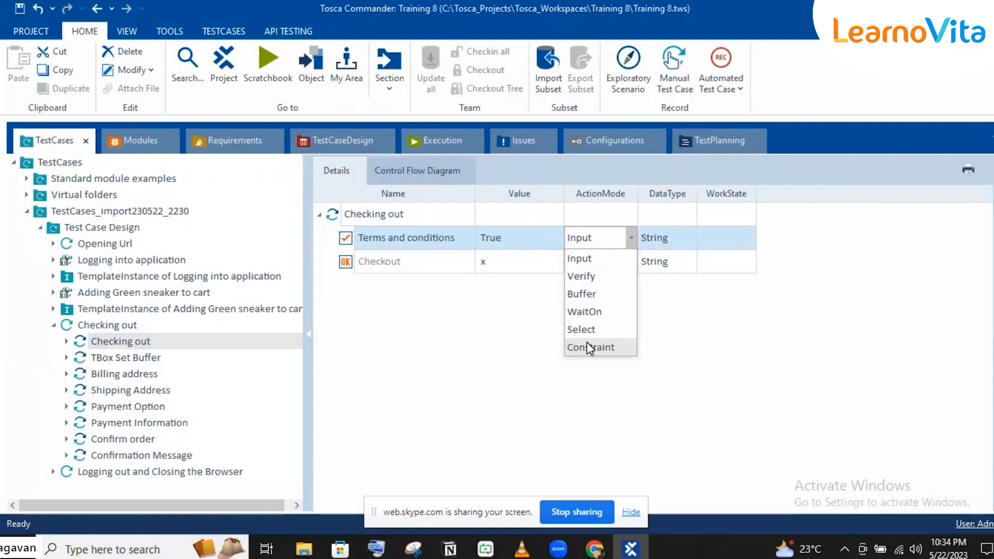
Keep Terms and conditions as Input with String data type, then select the parent Checking out test case
left_click(678, 244)
left_click(678, 244)
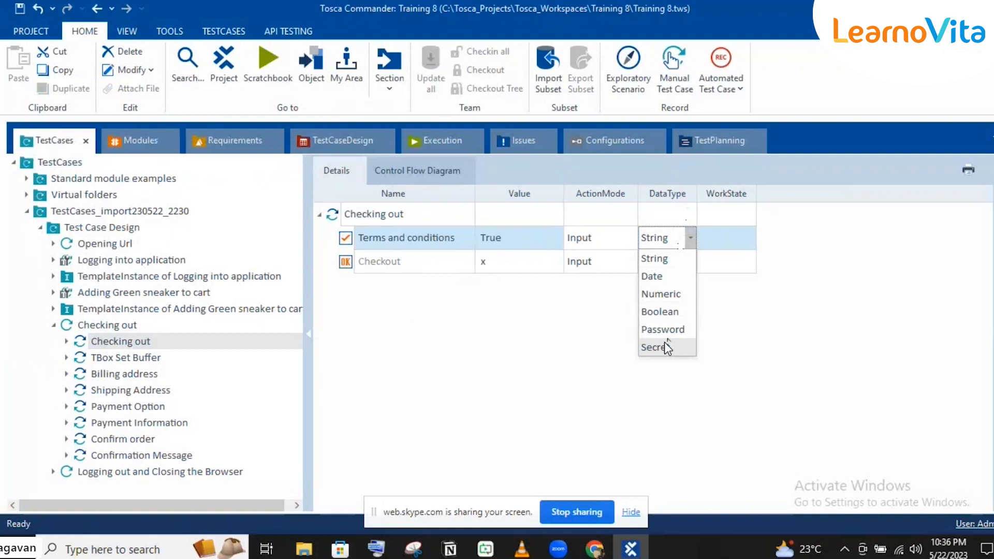
left_click(741, 241)
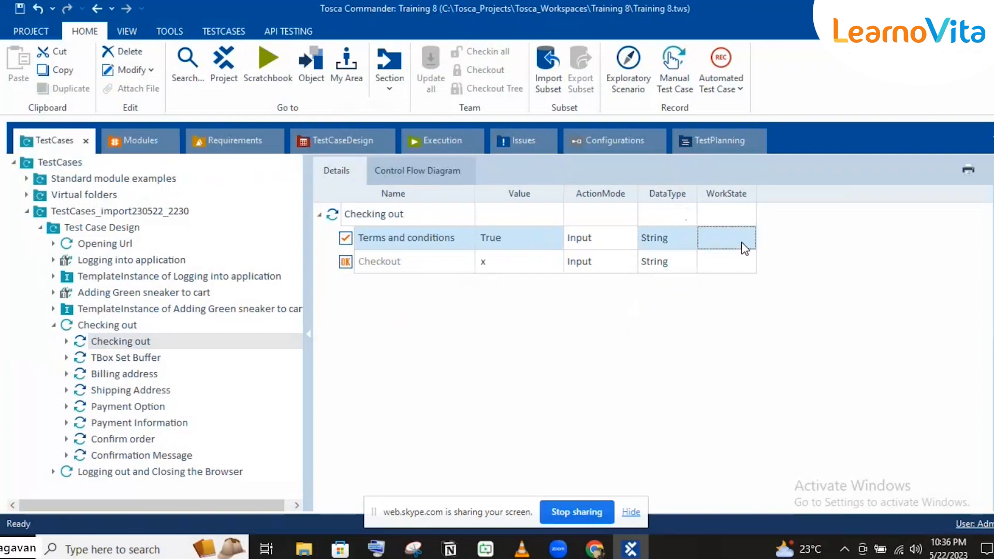
left_click(741, 241)
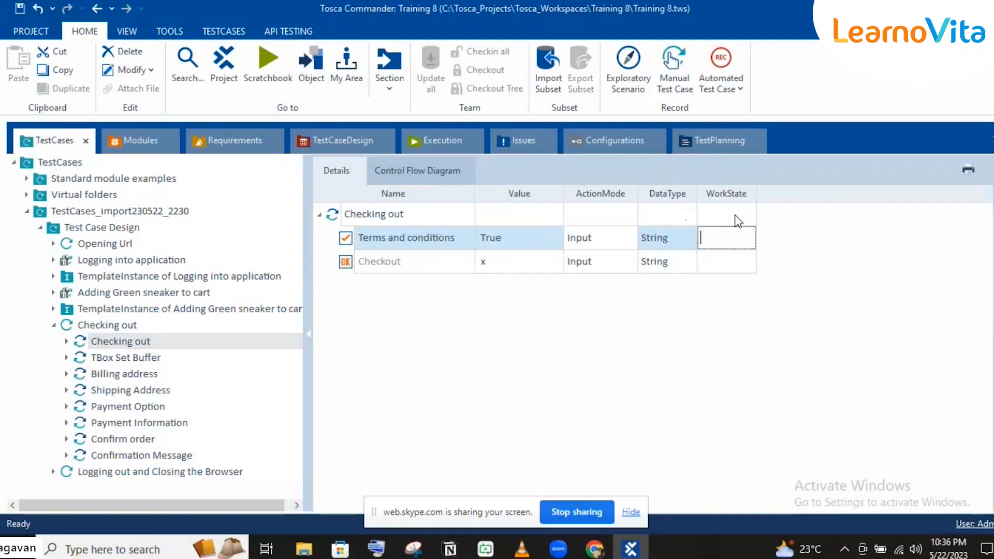
left_click(126, 325)
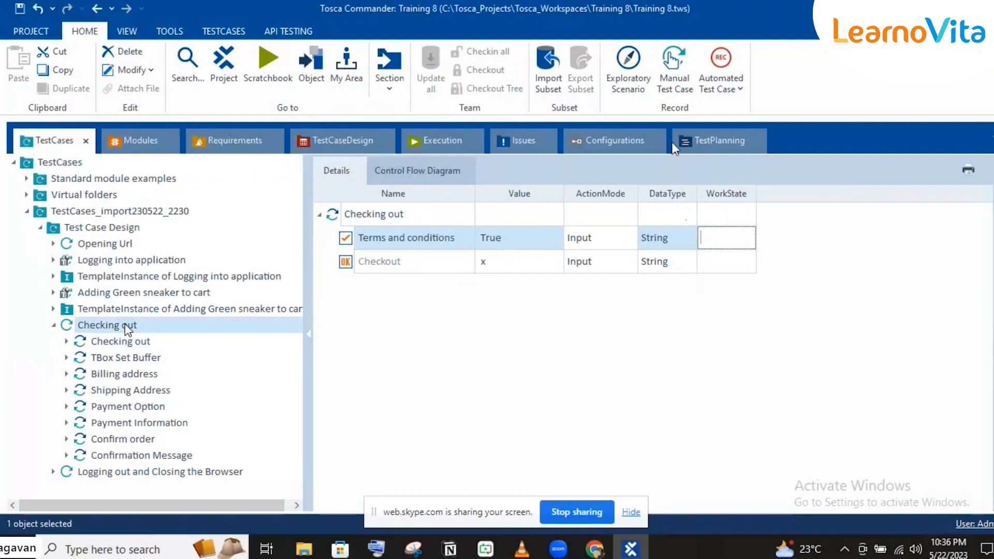
Collapse Checking out and TestCases_import230522_2230, then select the TestCases root folder
left_click(723, 216)
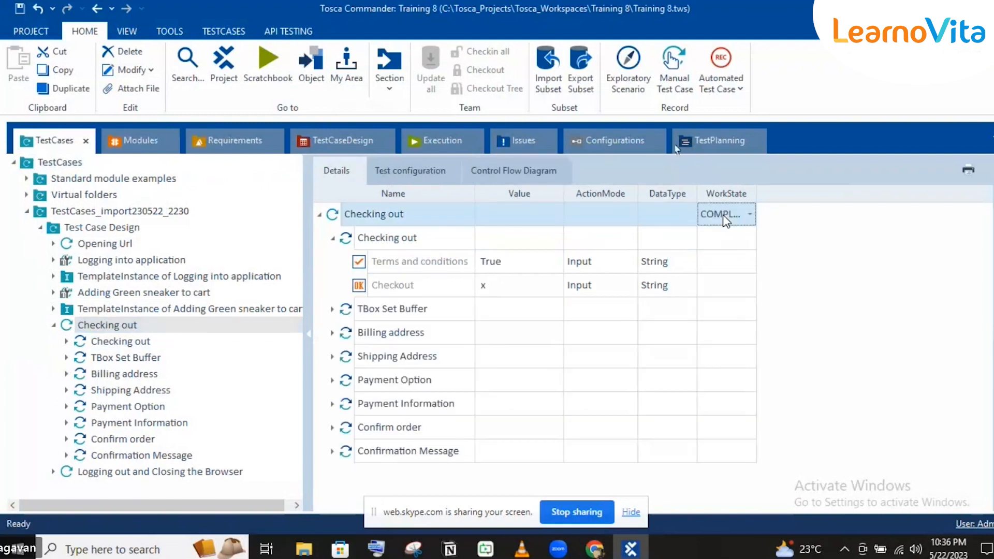
left_click(750, 215)
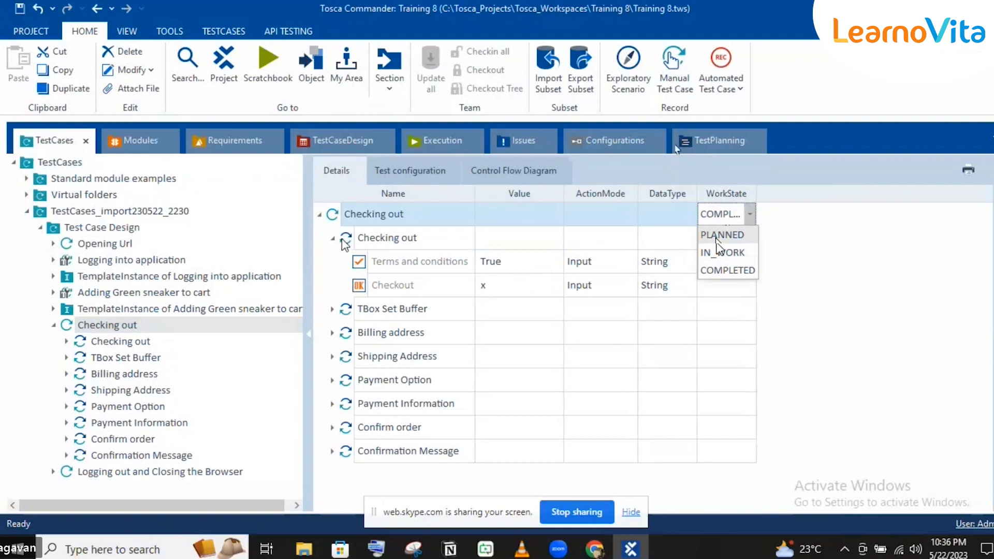
left_click(333, 238)
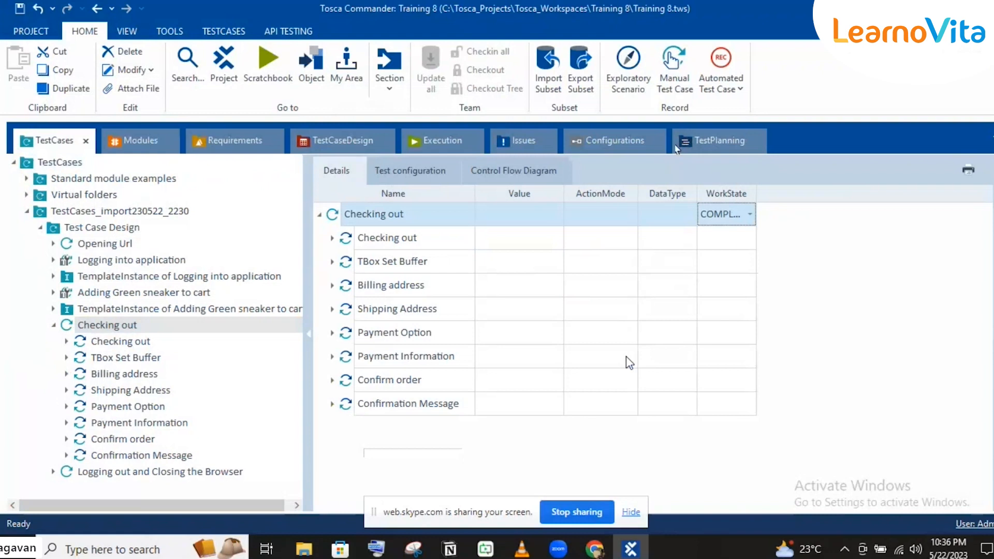
left_click(51, 326)
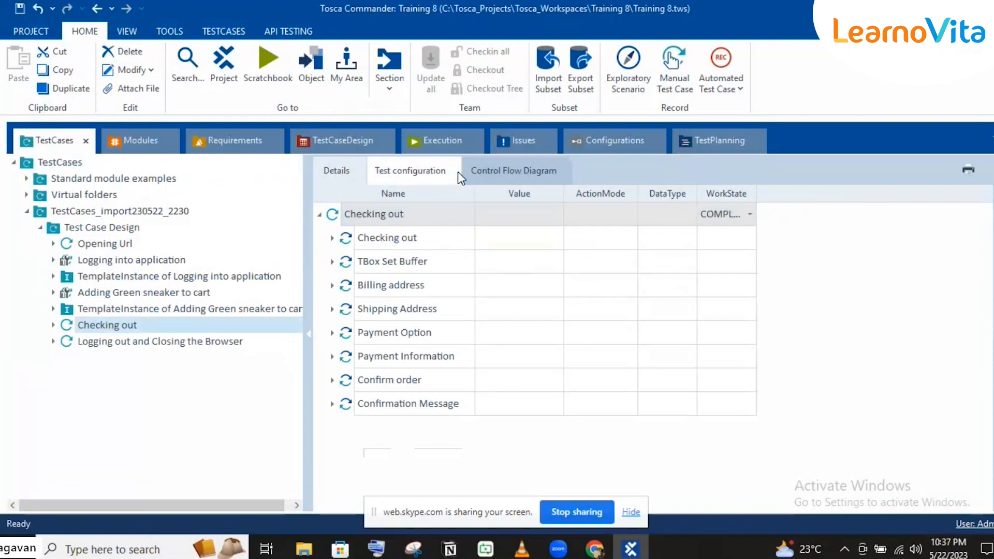
left_click(22, 206)
left_click(74, 163)
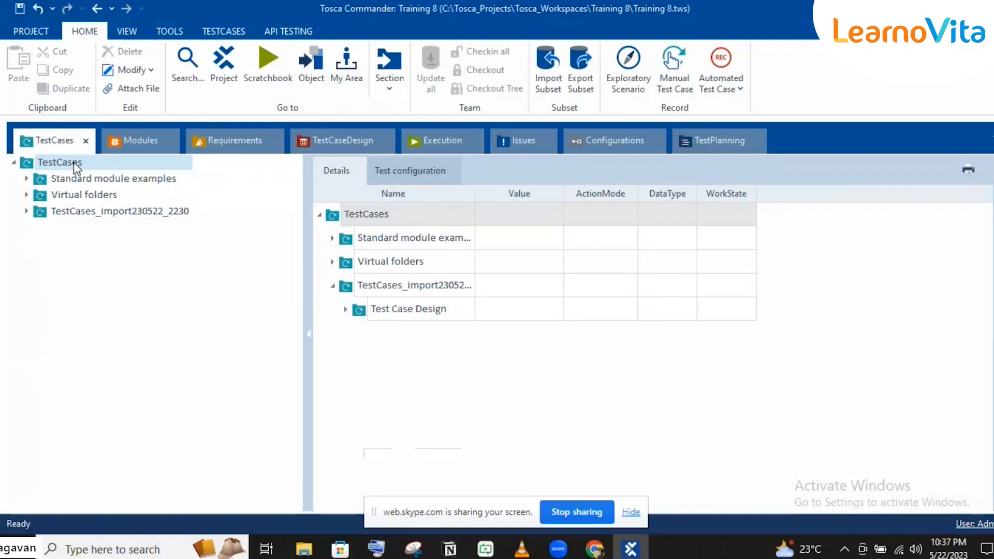
Create a folder named 'Login' under the TestCases root via Create Folder
right_click(74, 163)
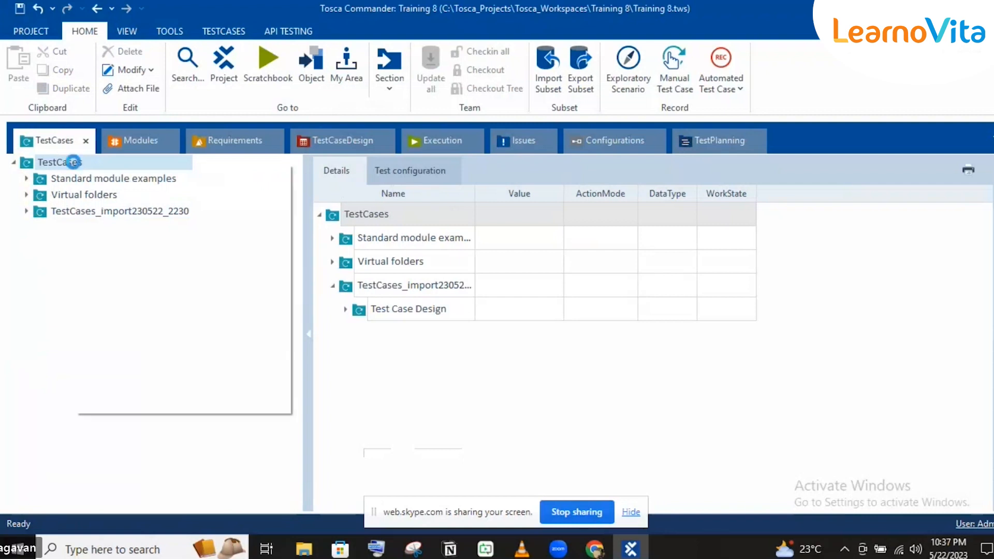
left_click(23, 228)
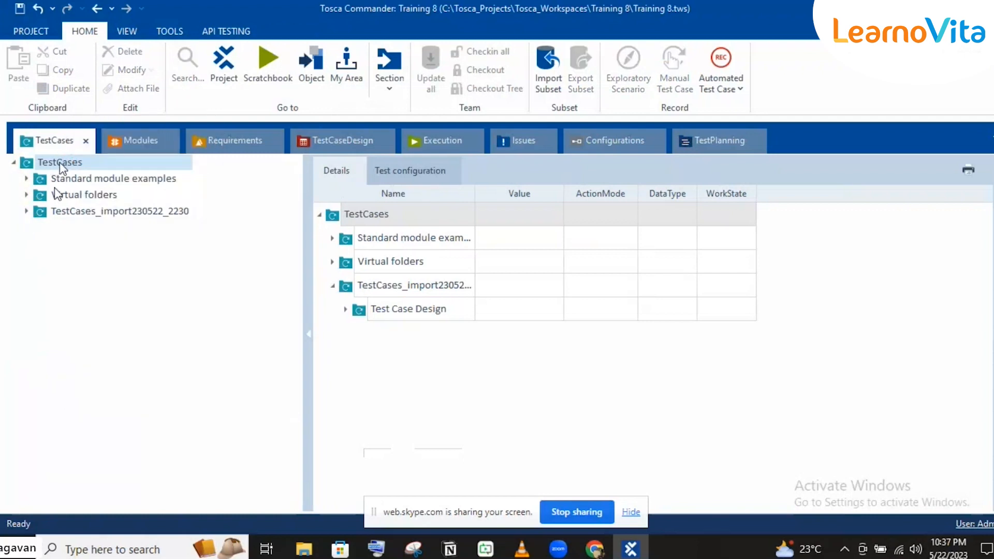
right_click(60, 162)
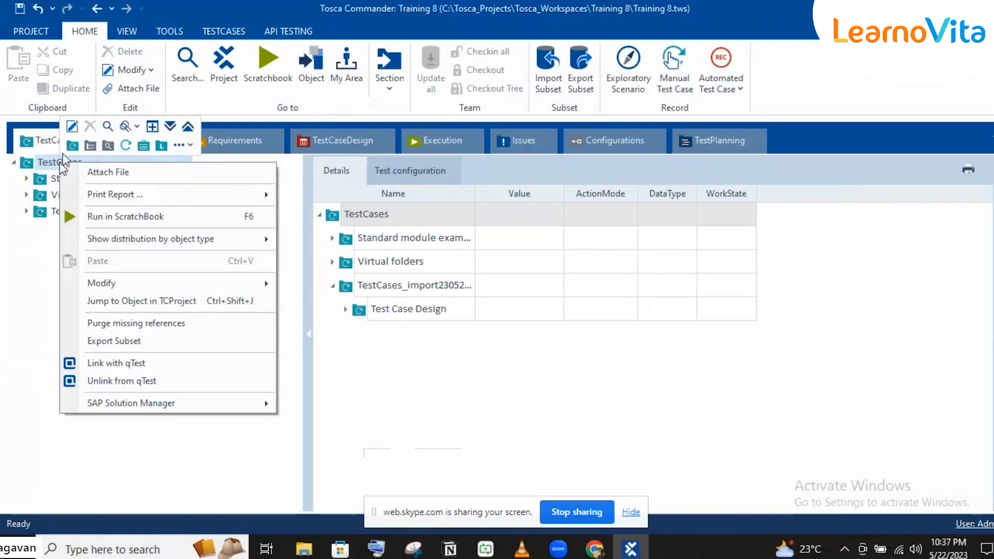
left_click(72, 148)
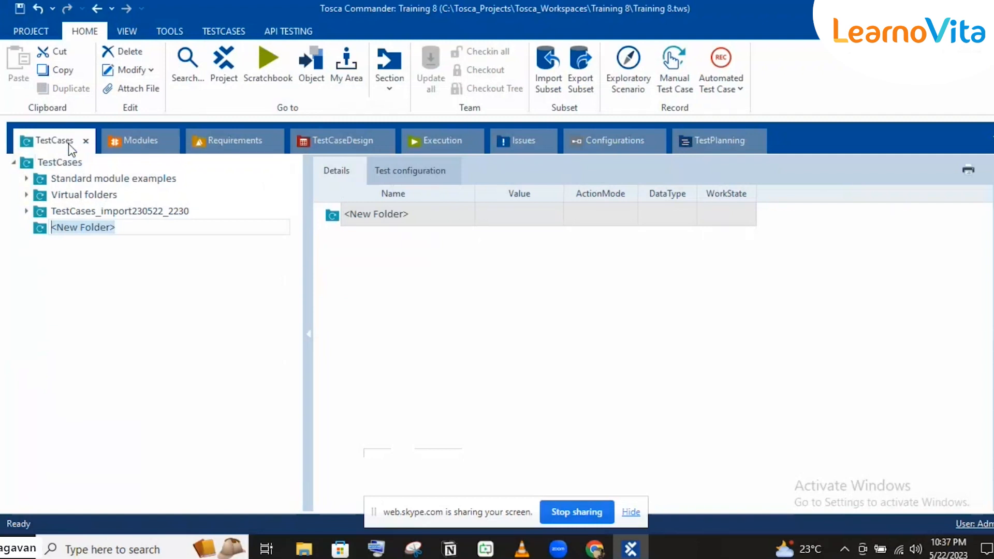
type("Login")
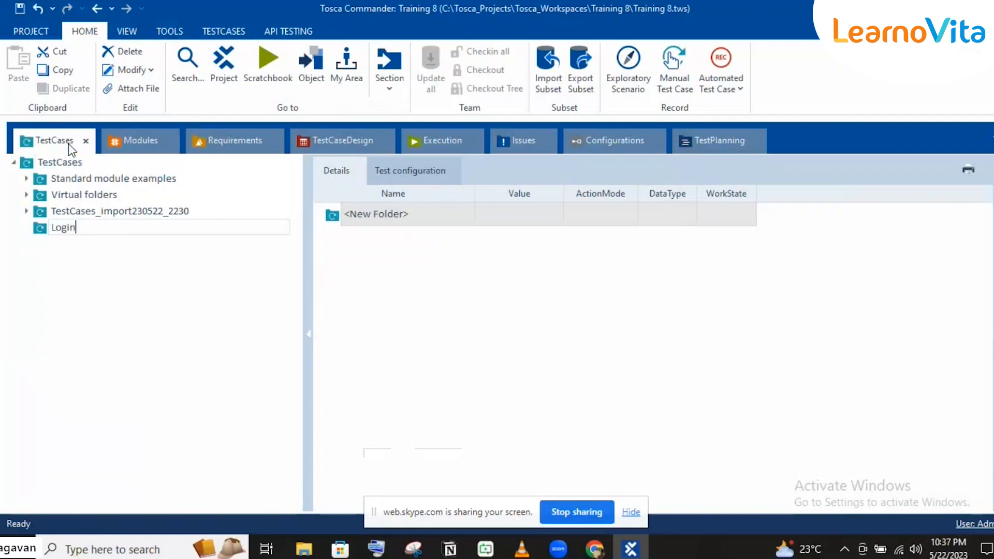
key("Return")
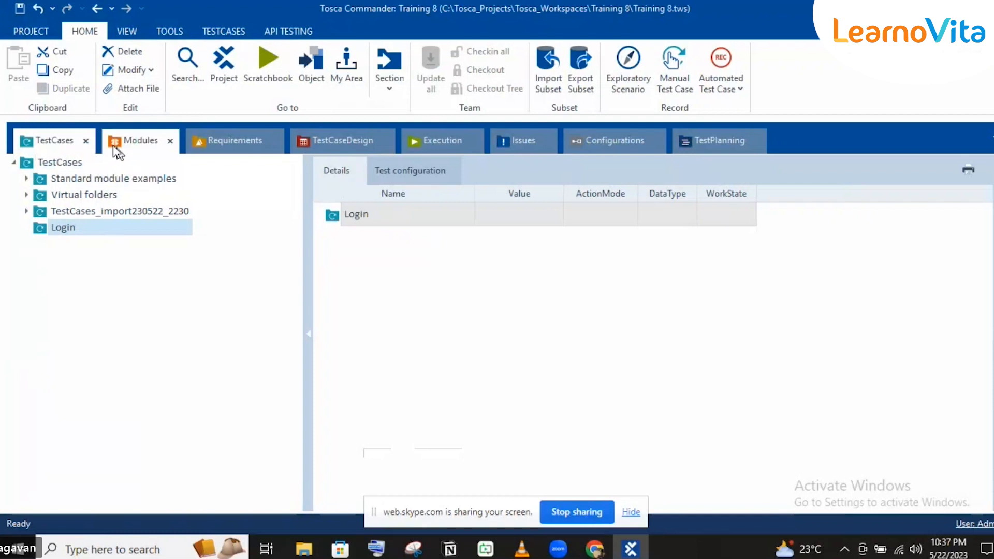
right_click(70, 233)
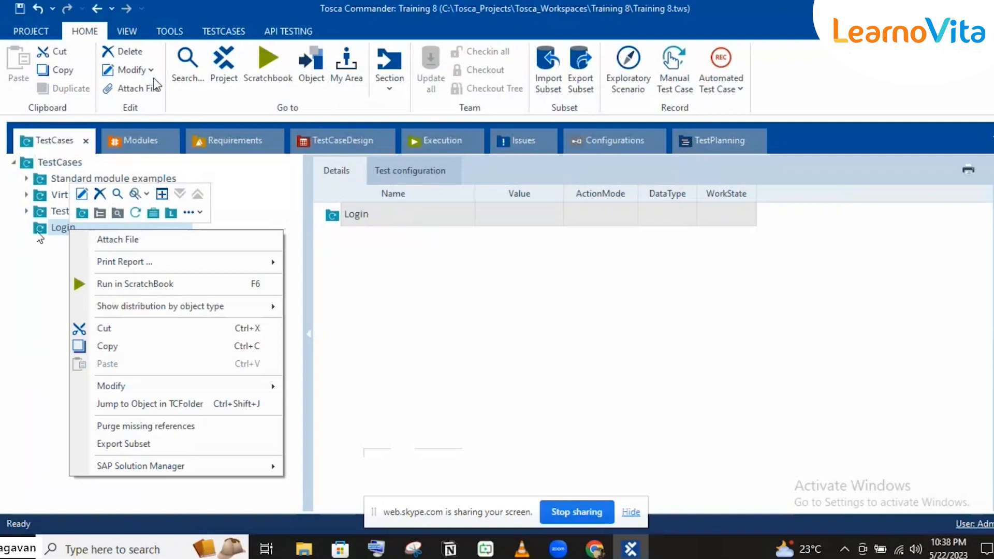
Drag the Login Page module from Options and Menus in Home page into the Login folder
left_click(135, 139)
left_click(135, 139)
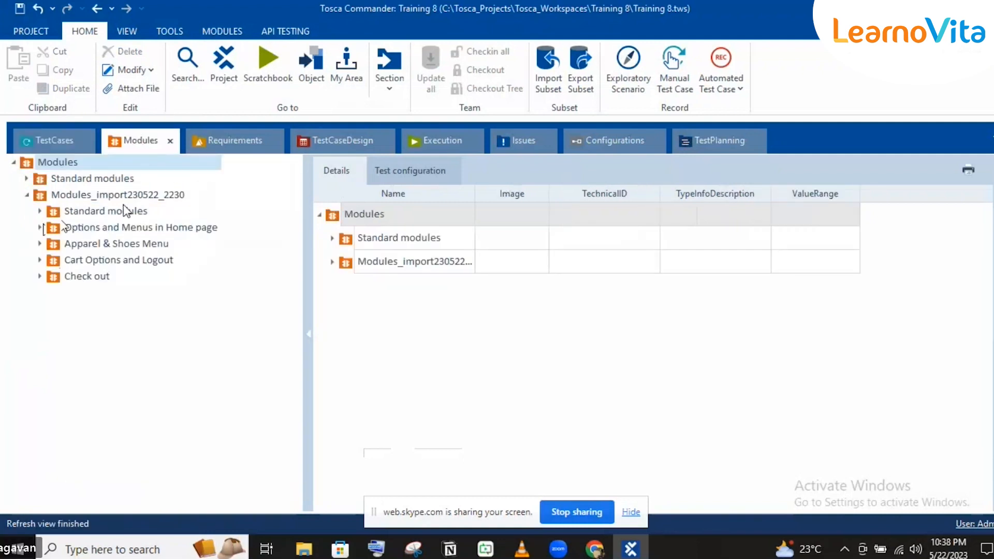
left_click(40, 227)
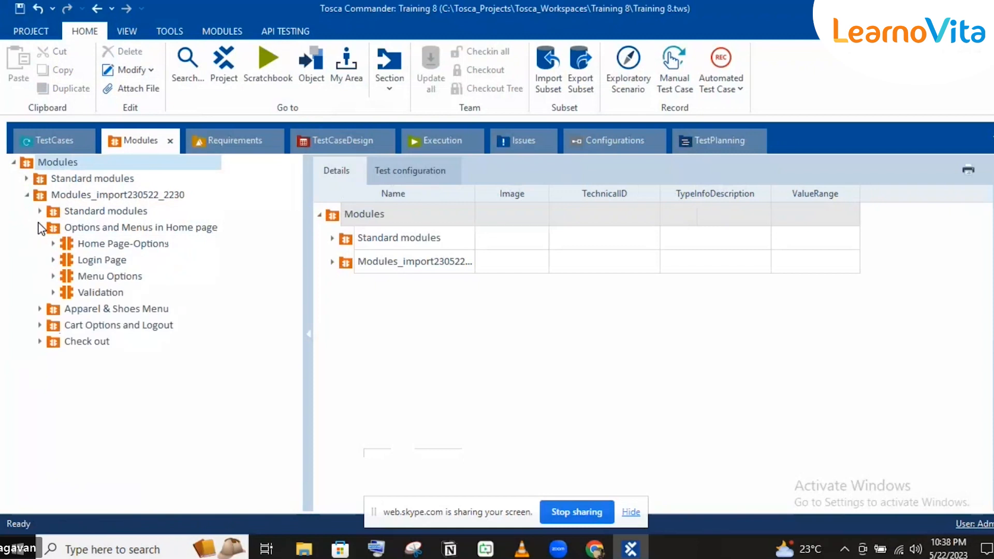
left_click(72, 260)
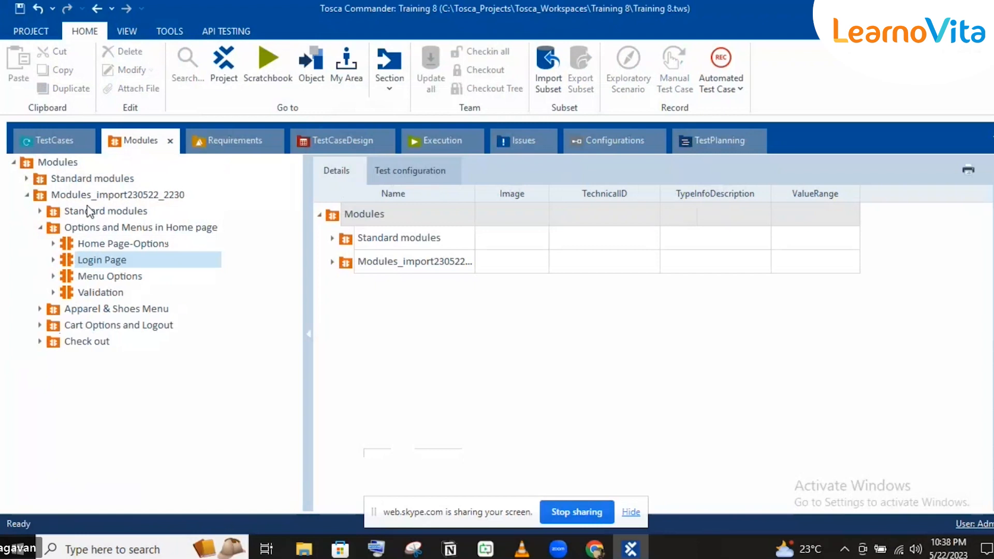
left_click_drag(68, 257, 77, 228)
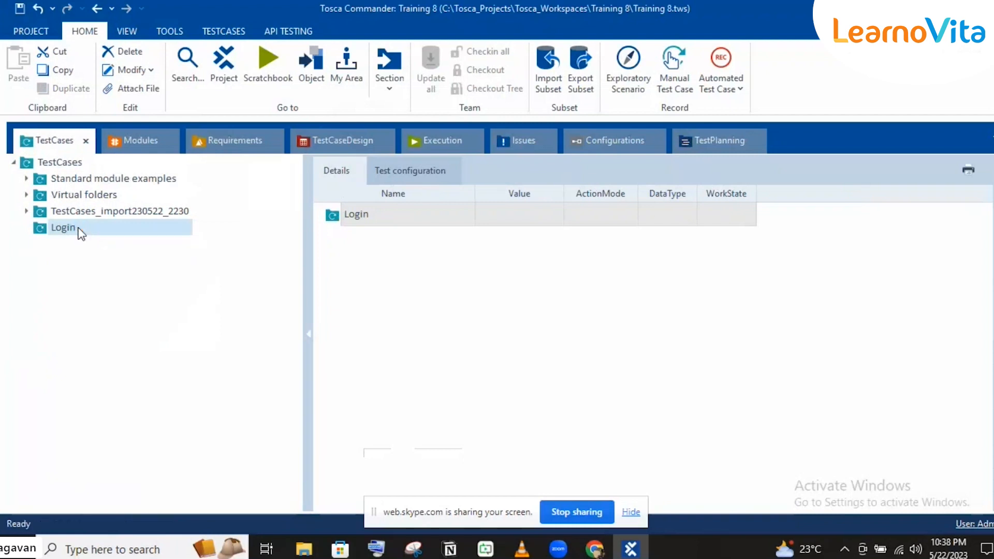
left_click(88, 248)
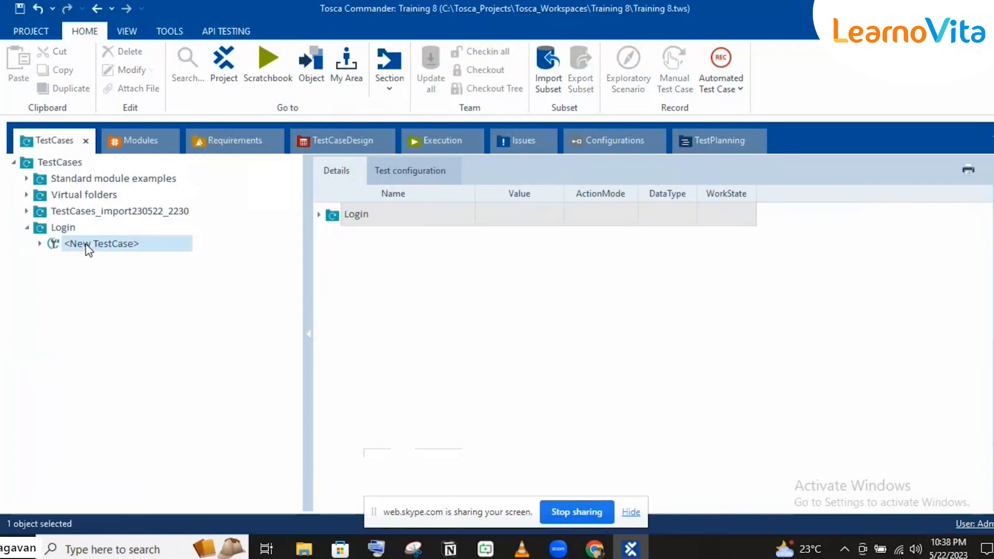
left_click(40, 243)
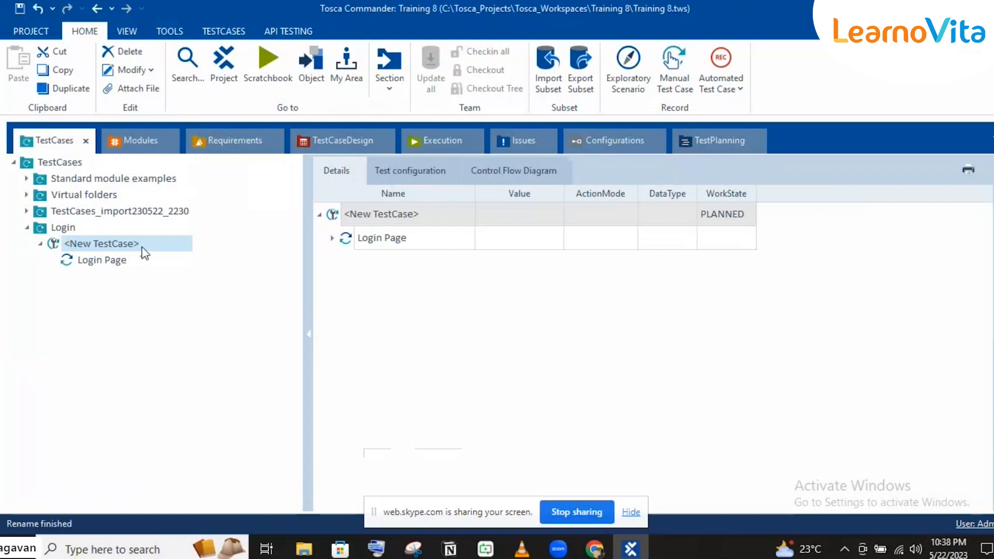
Rename the new test case to 'Logging into application with valid creds'
left_click(143, 244)
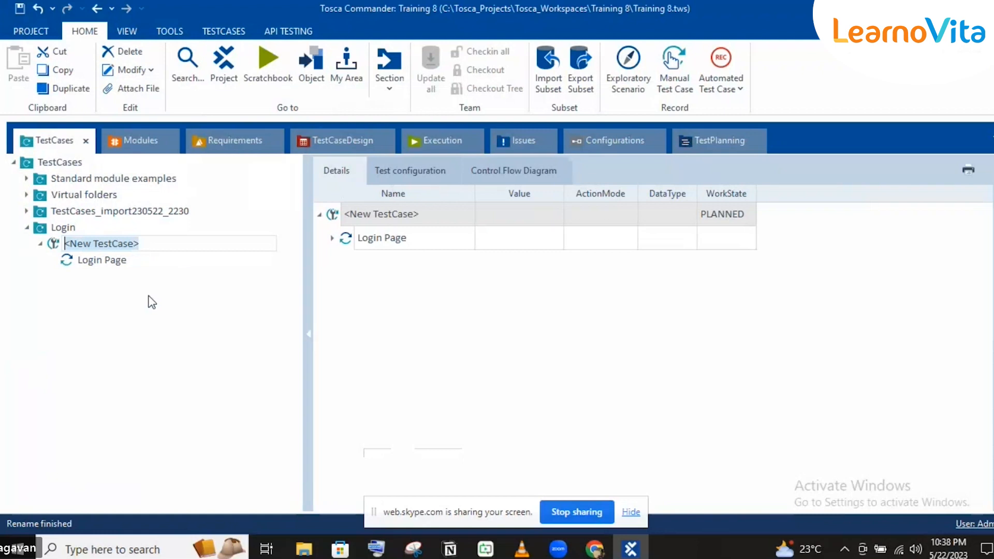
type("Logging into")
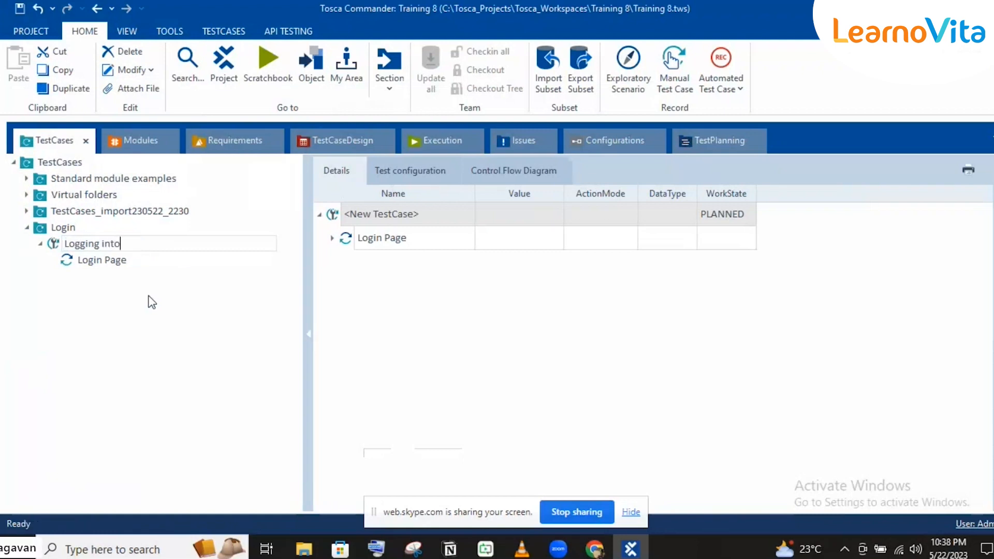
type(" applicatio")
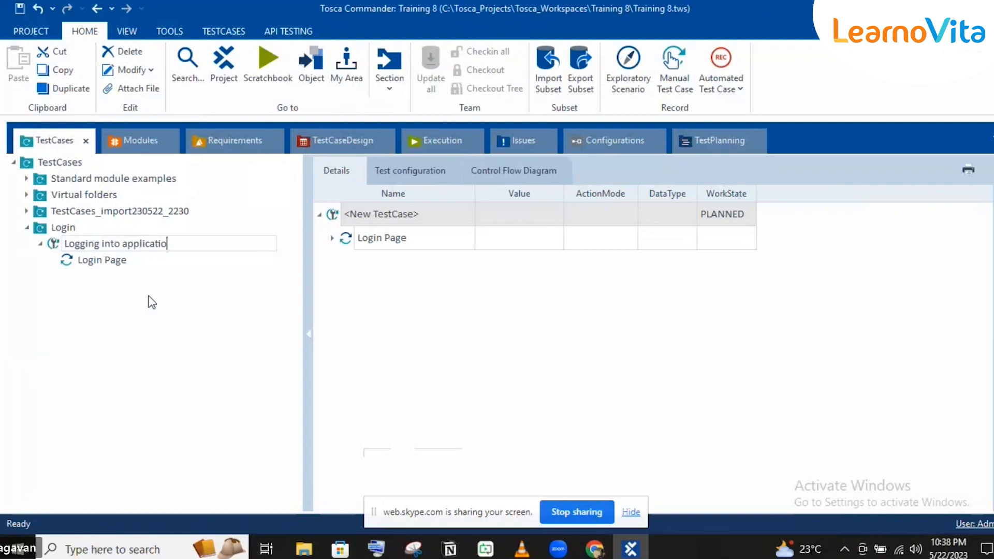
type("n with val")
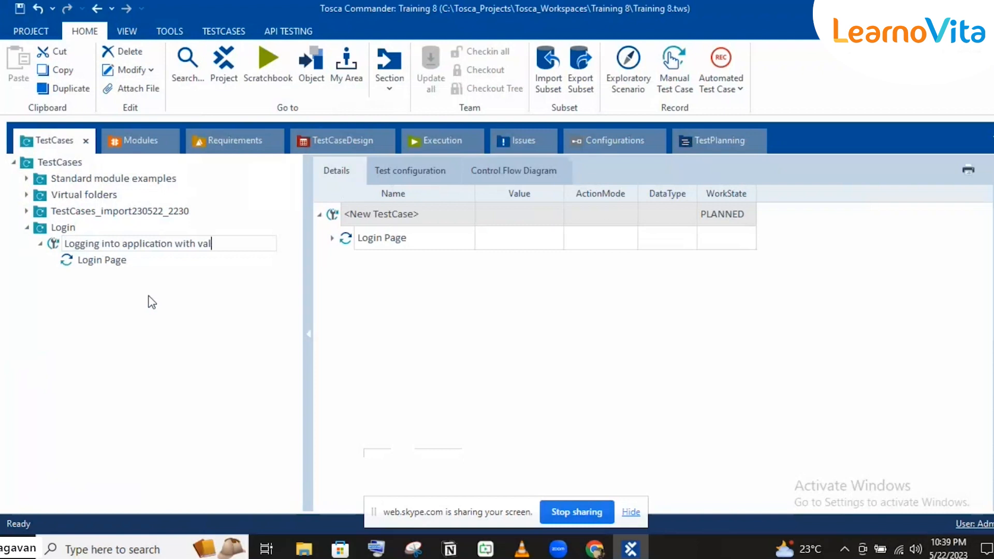
type("id creeds")
key("BackSpace")
key("BackSpace")
key("BackSpace")
type("ds")
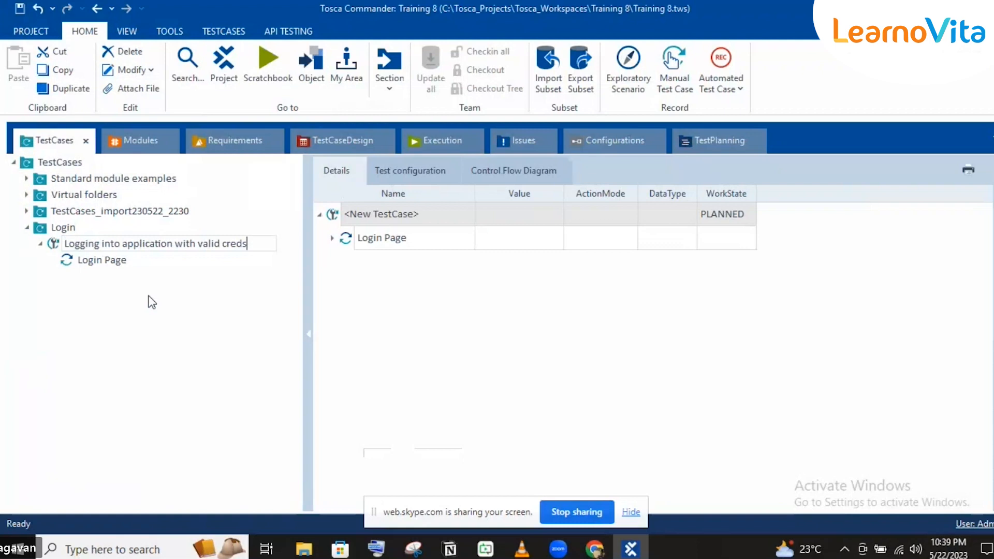
left_click(106, 264)
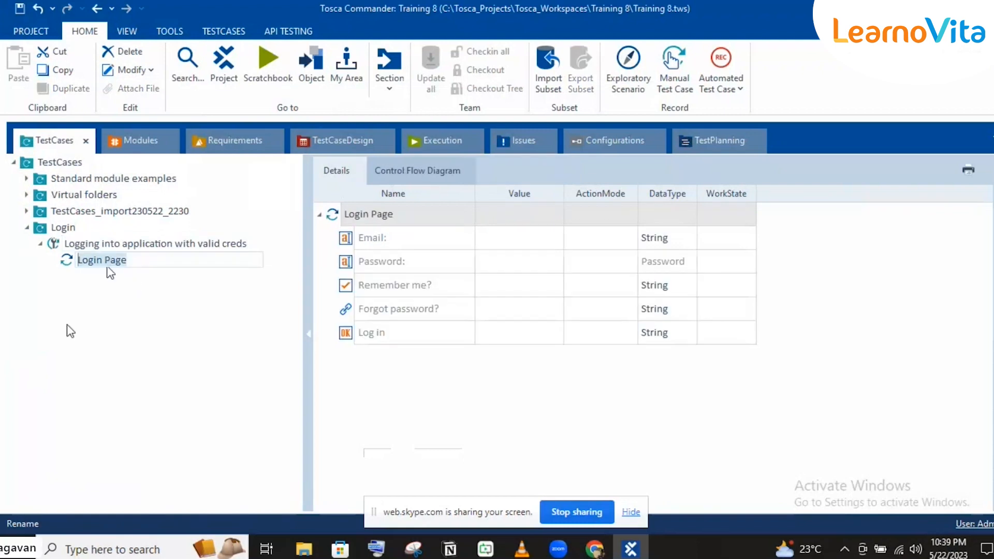
Rename the test case's Login Page step to 'Entering creds' with F2
left_click(42, 228)
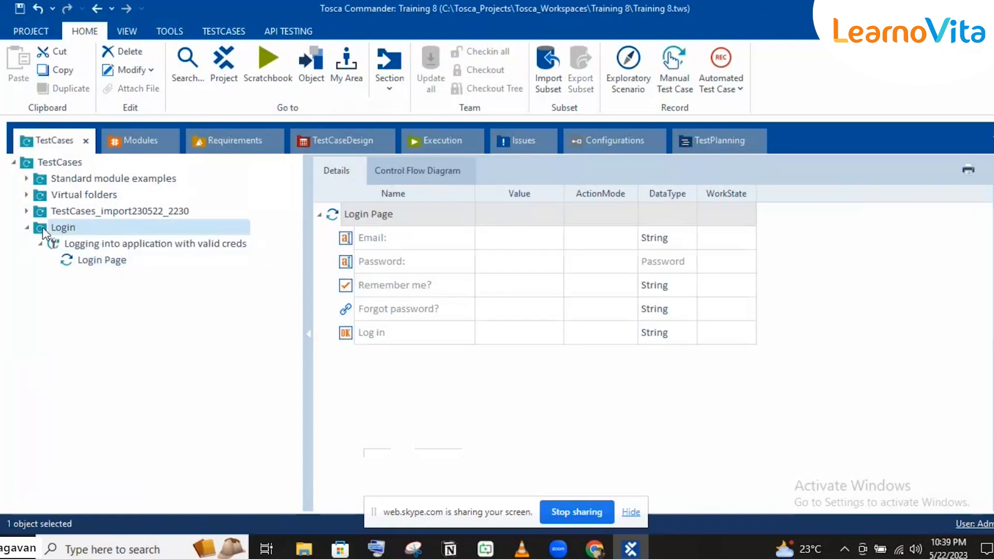
left_click(91, 243)
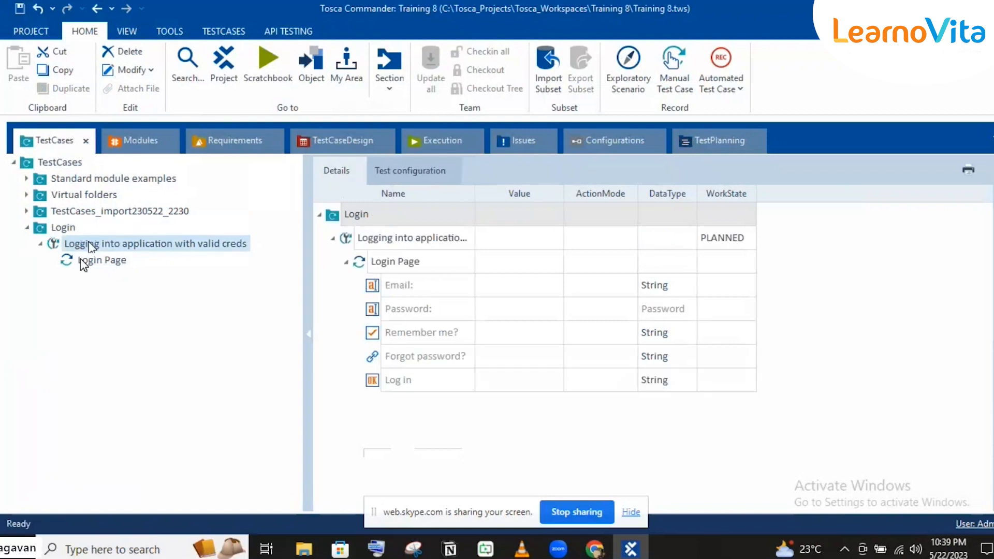
left_click(80, 260)
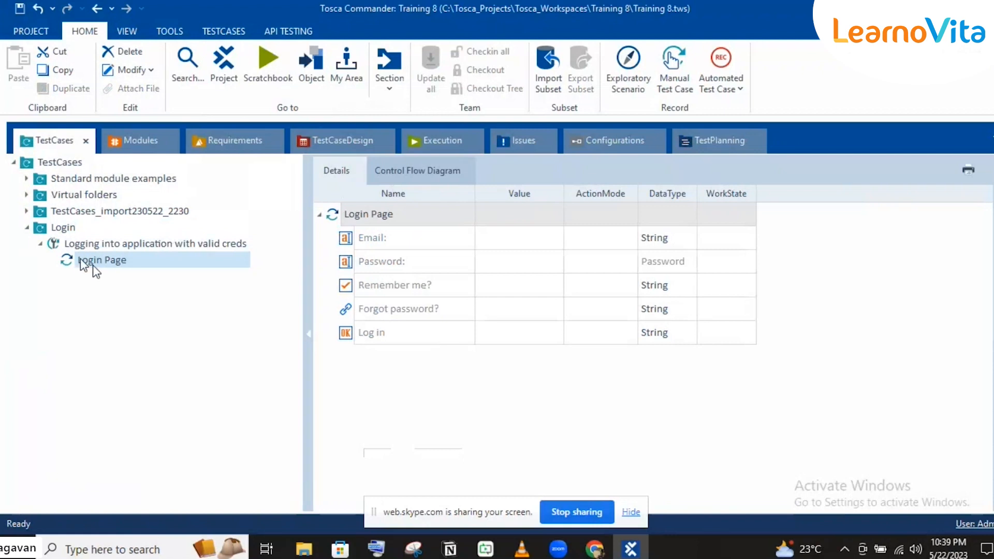
left_click(449, 261)
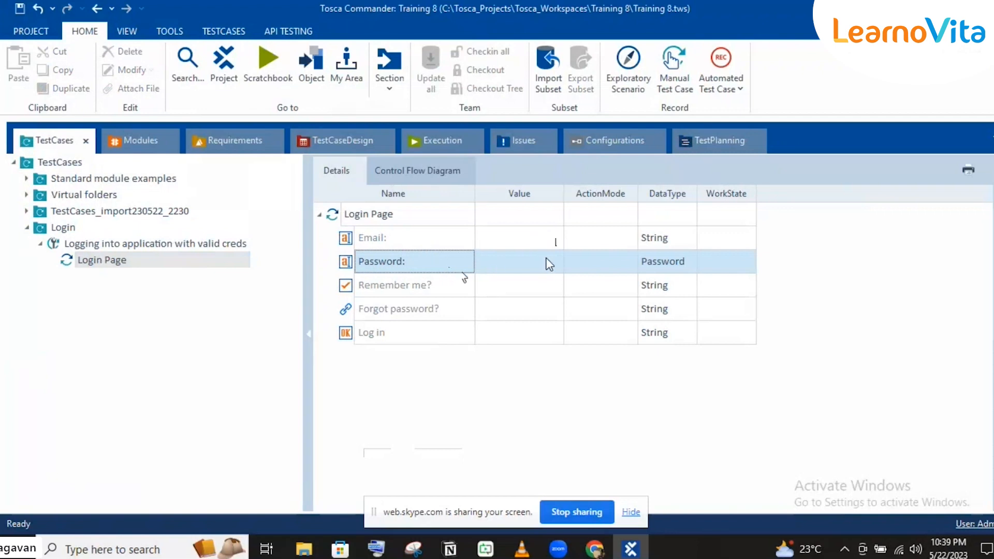
key("F2")
type("enteer")
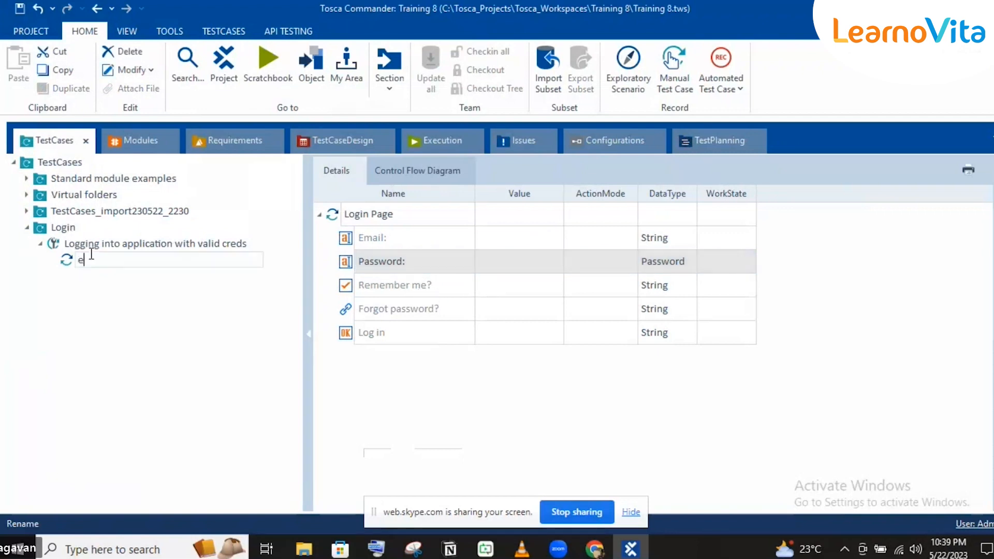
key("BackSpace")
key("BackSpace")
key("BackSpace")
key("BackSpace")
key("BackSpace")
key("BackSpace")
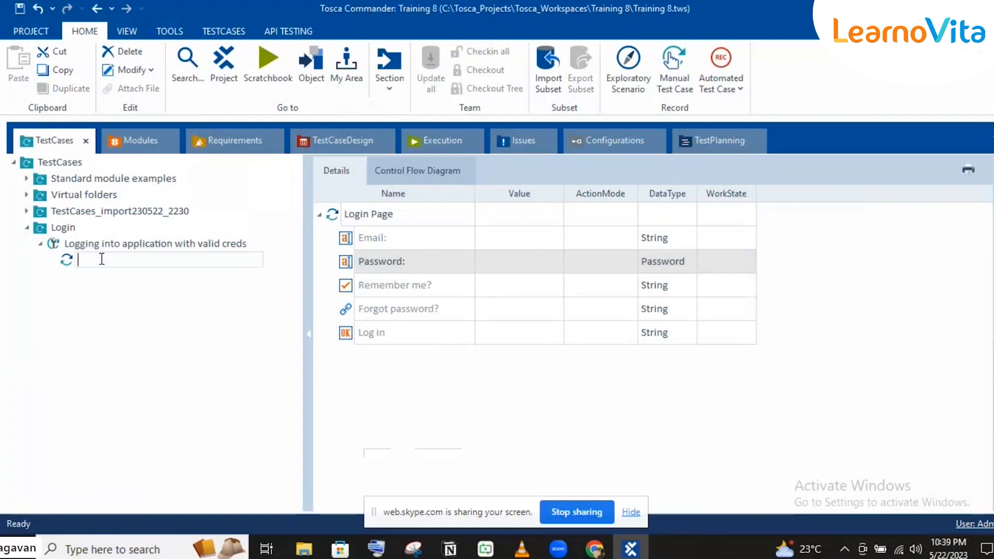
type("Enteer")
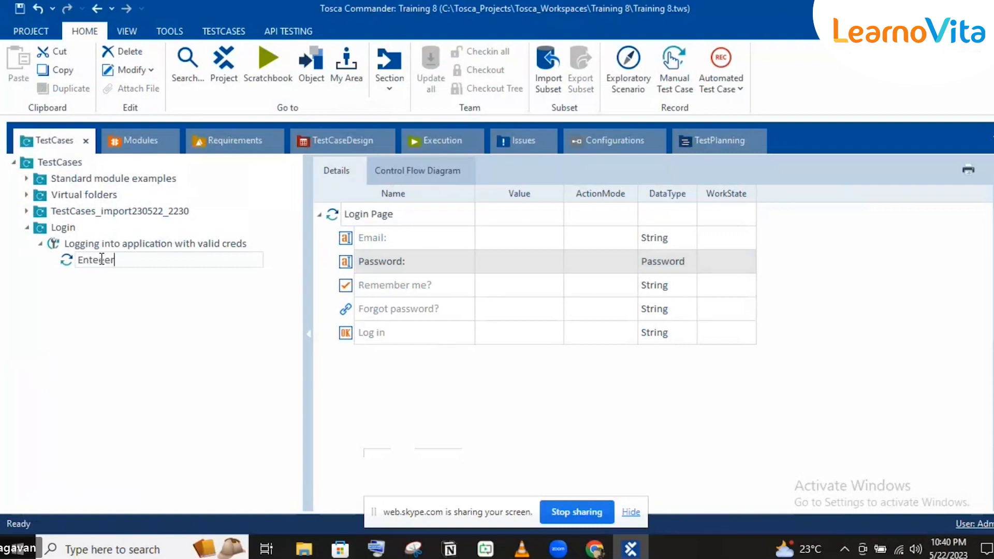
key("BackSpace")
key("BackSpace")
type("ring creds")
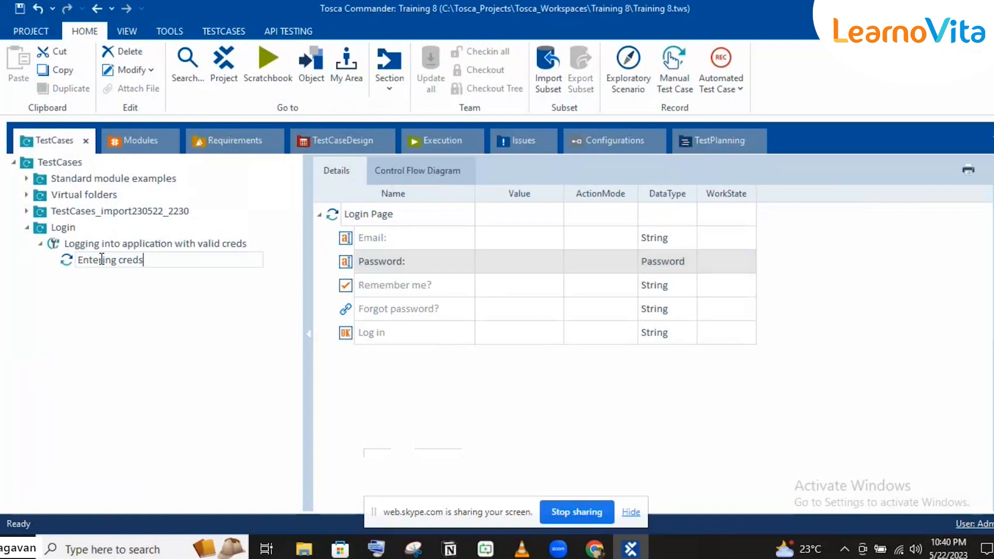
key("Return")
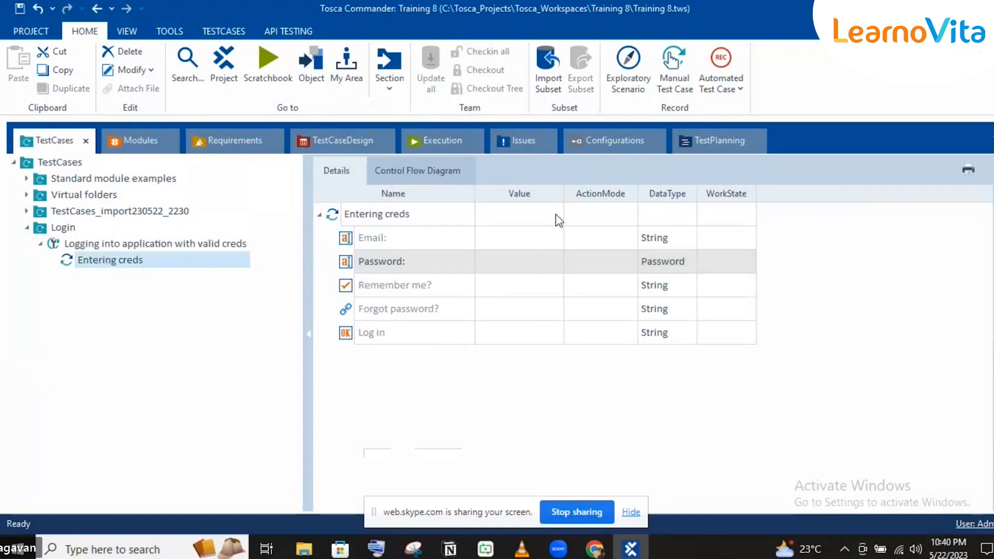
Enter the account's e-mail address as the Email attribute value
left_click(534, 237)
left_click(533, 236)
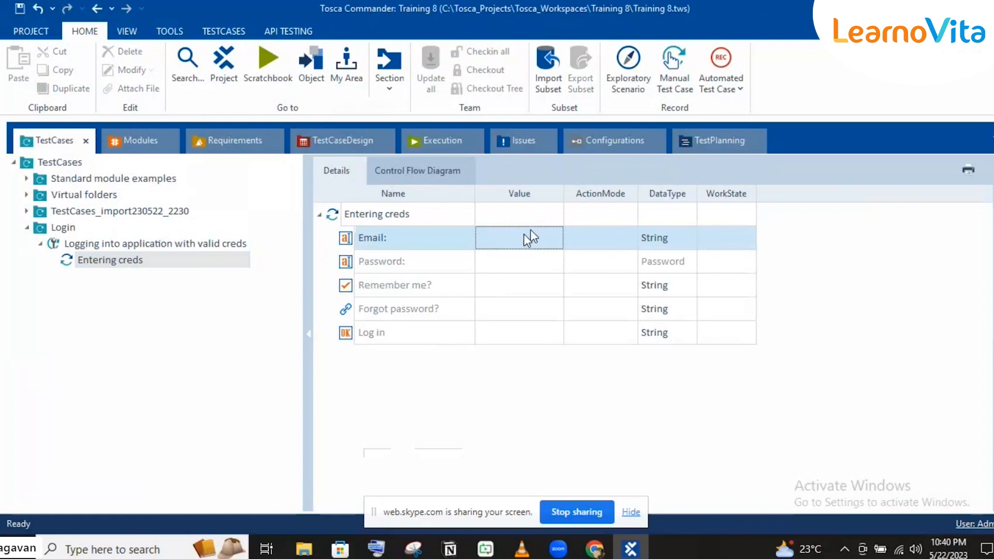
left_click(523, 235)
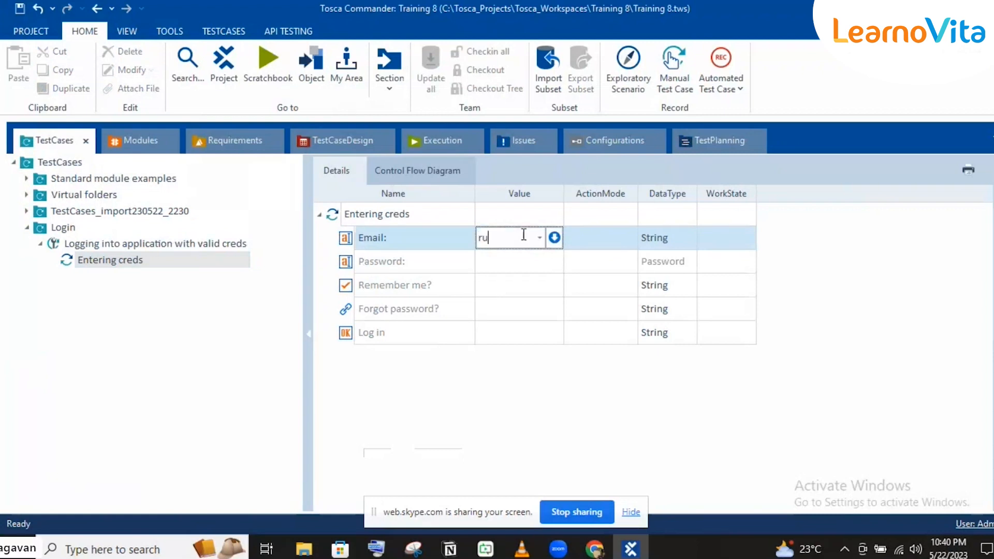
key("Tab")
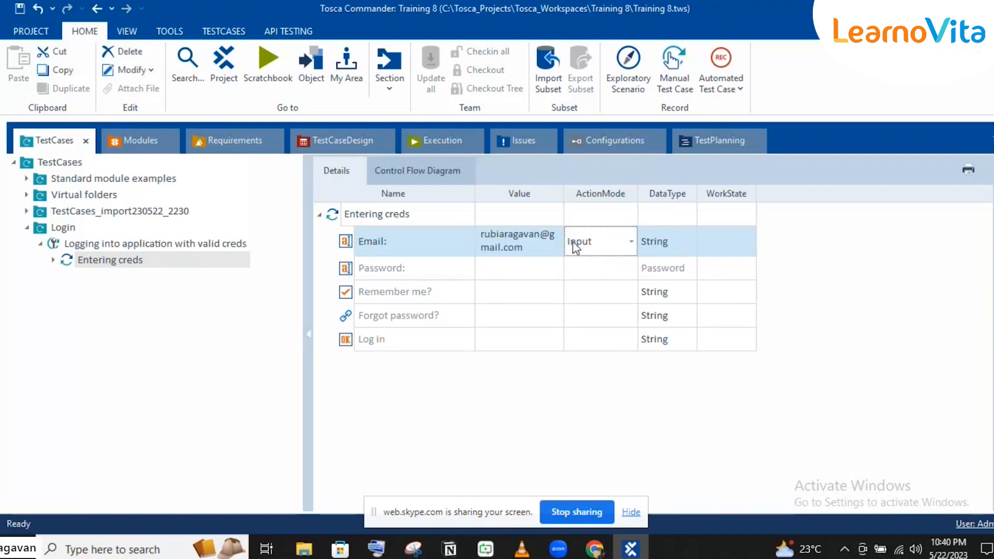
left_click(664, 240)
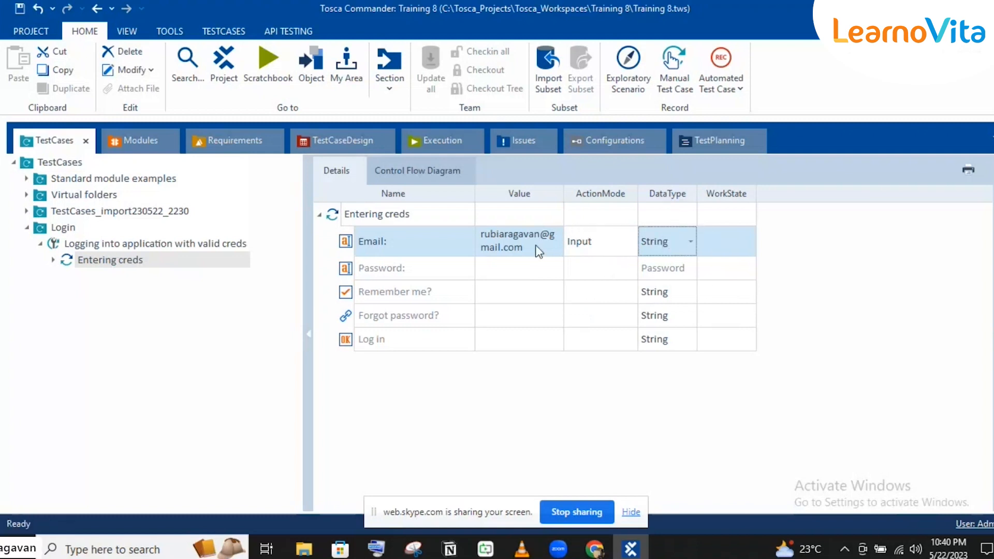
Enter the account password as the Password attribute value
left_click(537, 281)
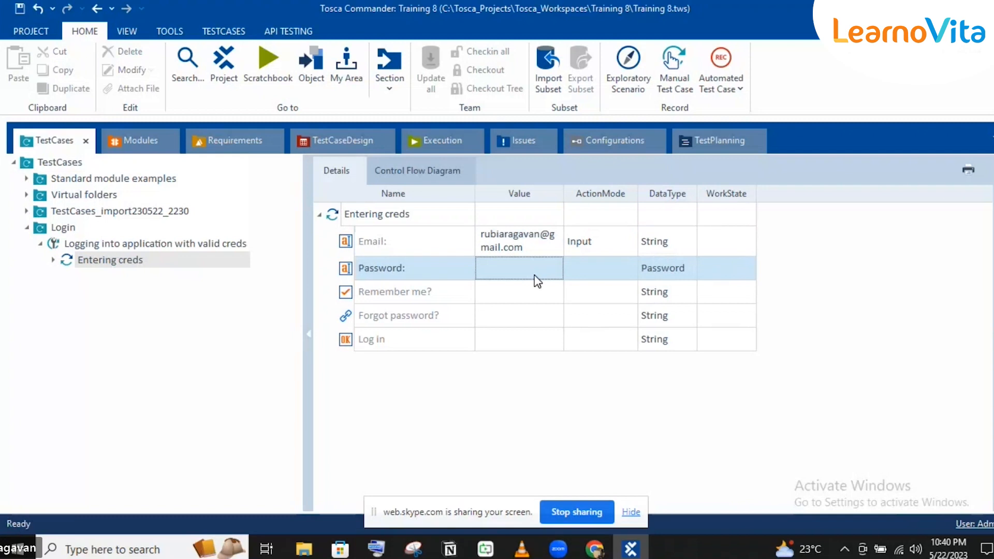
left_click(537, 281)
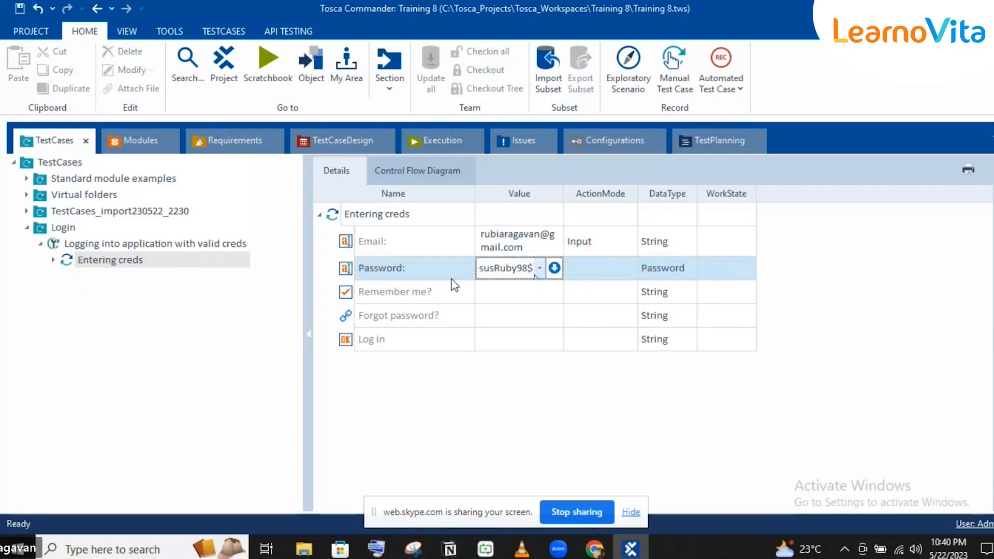
left_click(402, 291)
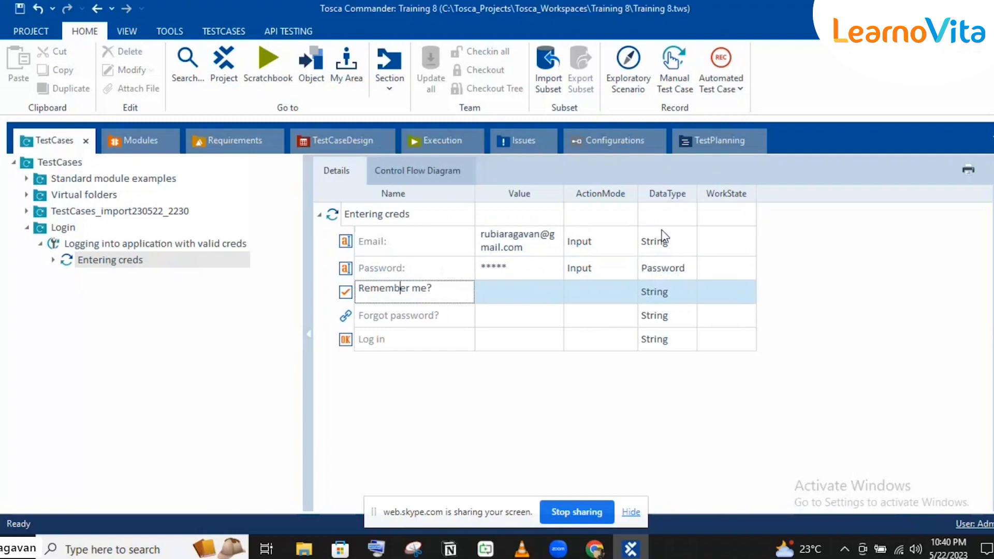
left_click(654, 271)
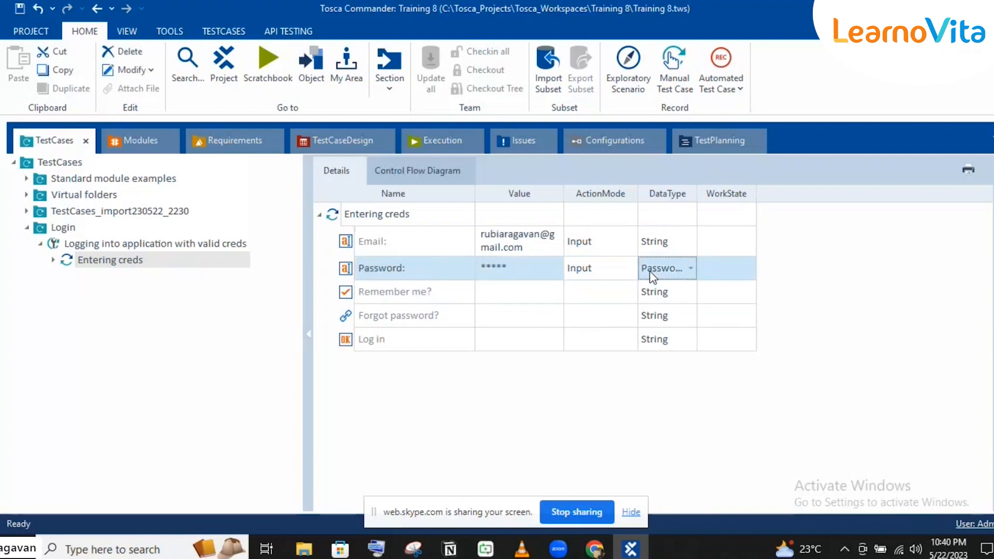
left_click(485, 293)
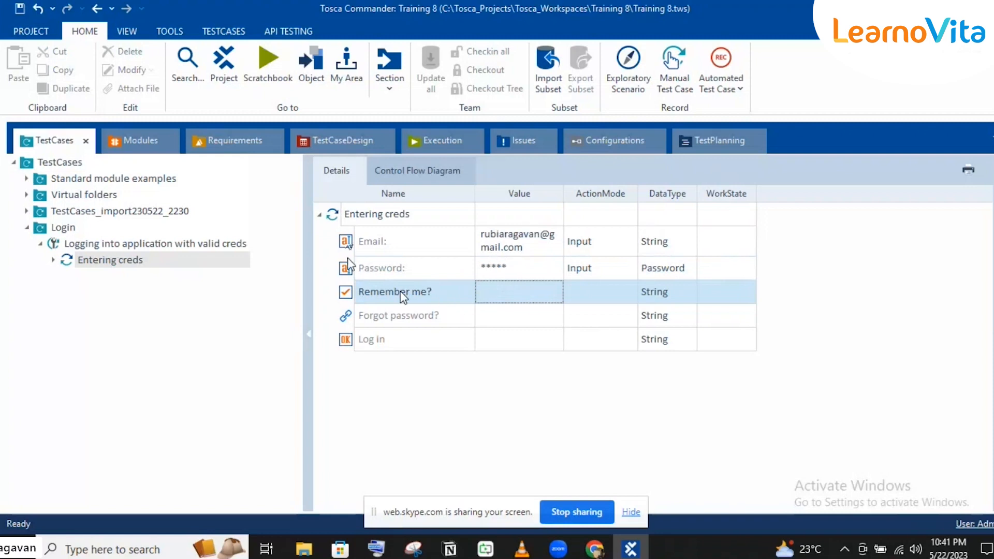
Change the Remember me? value from True to False and commit it
left_click(519, 302)
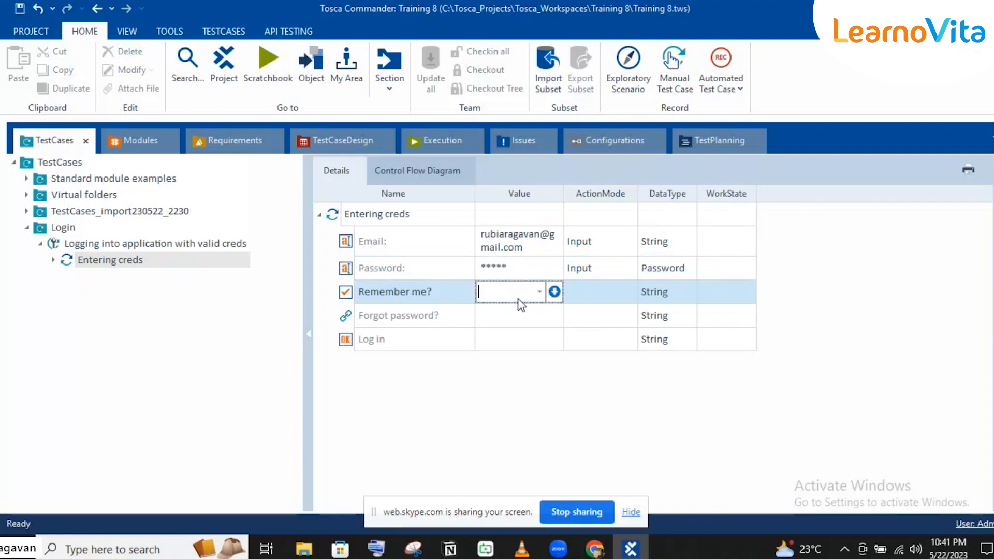
type("True")
left_click(539, 293)
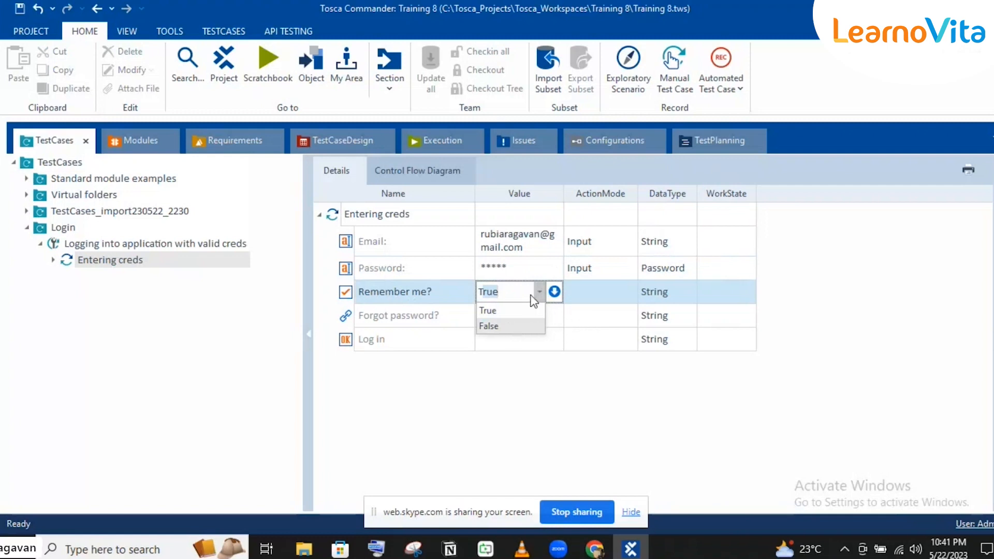
left_click(603, 319)
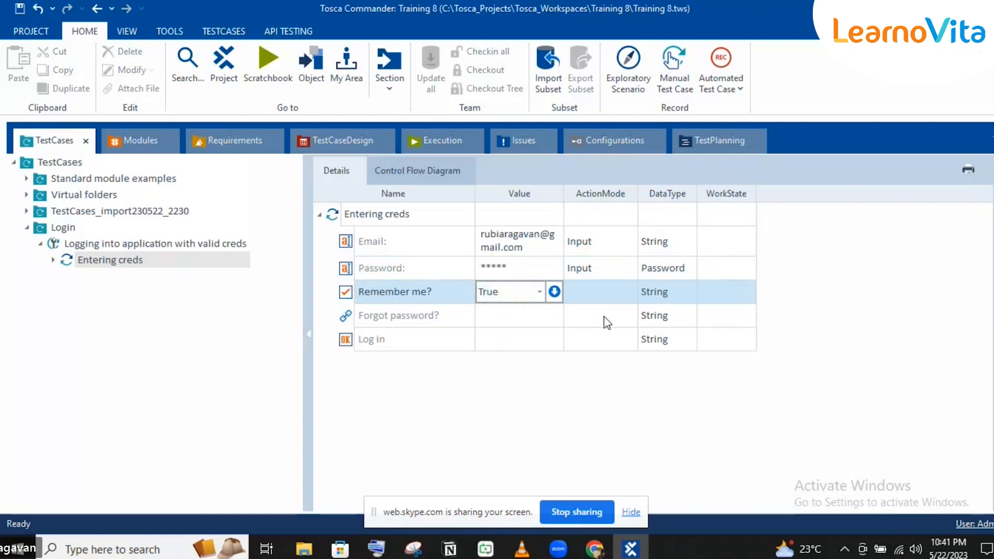
left_click(548, 301)
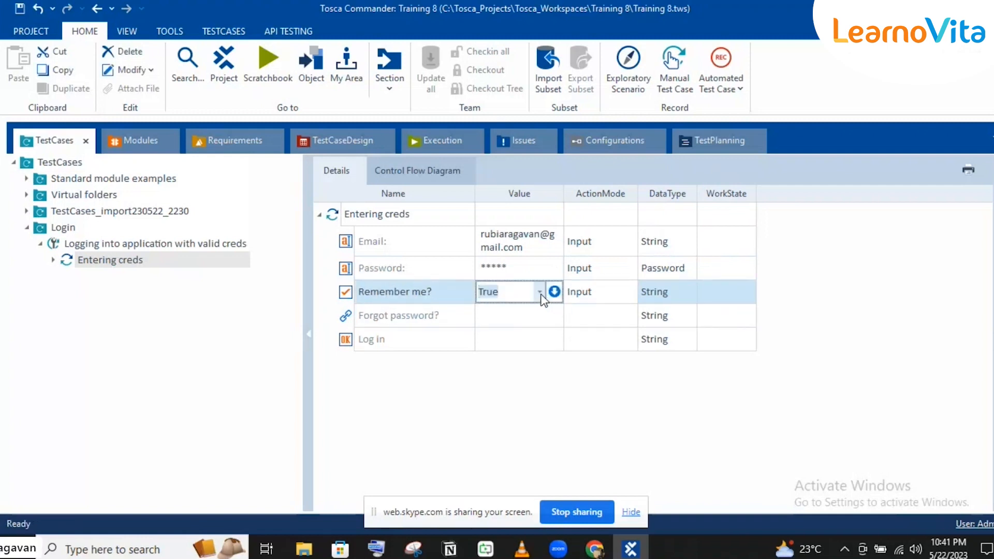
left_click(541, 297)
left_click(514, 327)
left_click(443, 316)
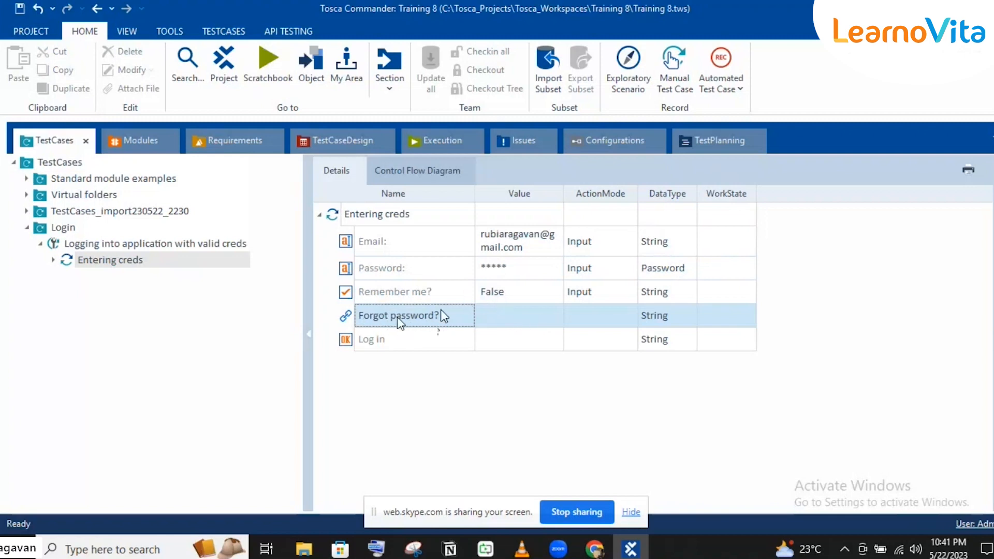
Set Forgot password? to Verify and enter the condition Exists == True
left_click(576, 318)
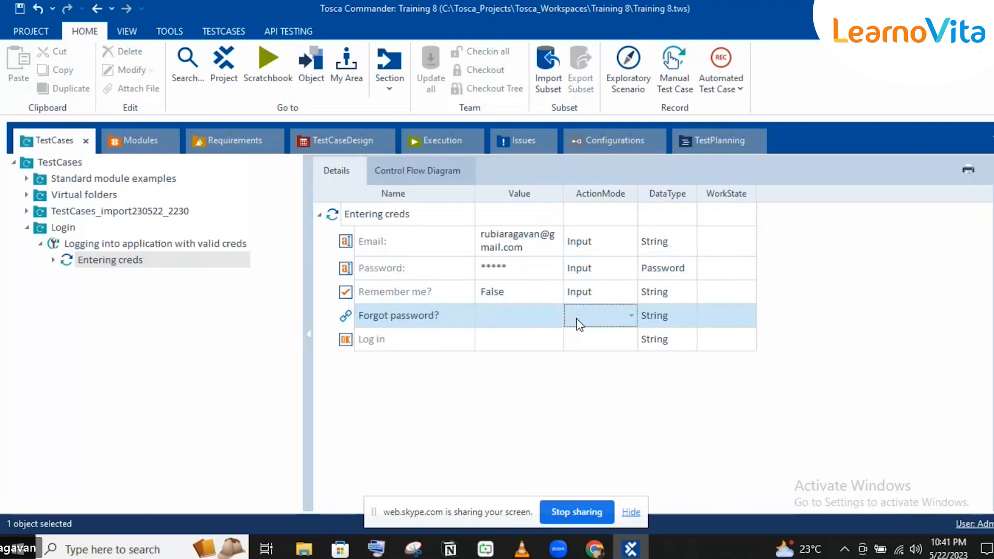
left_click(577, 321)
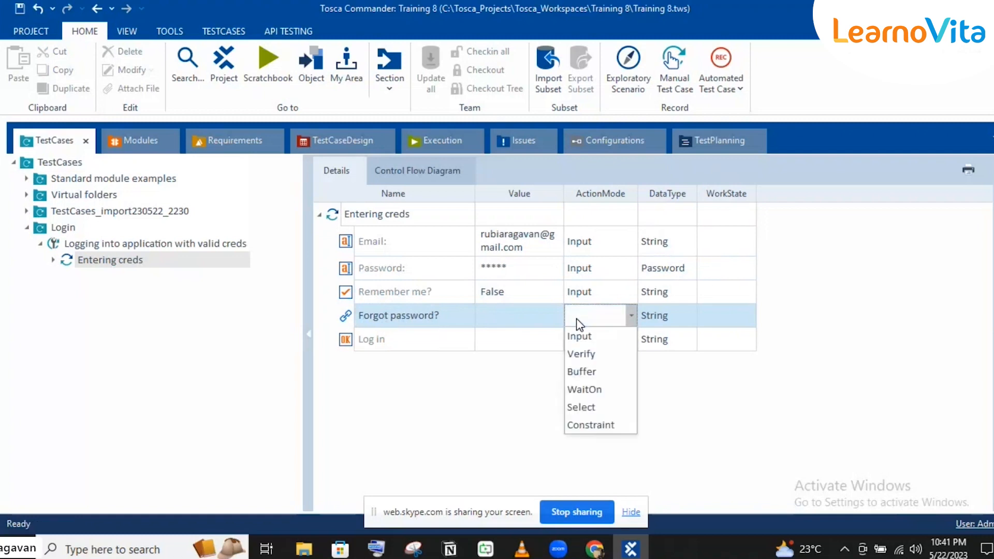
left_click(581, 354)
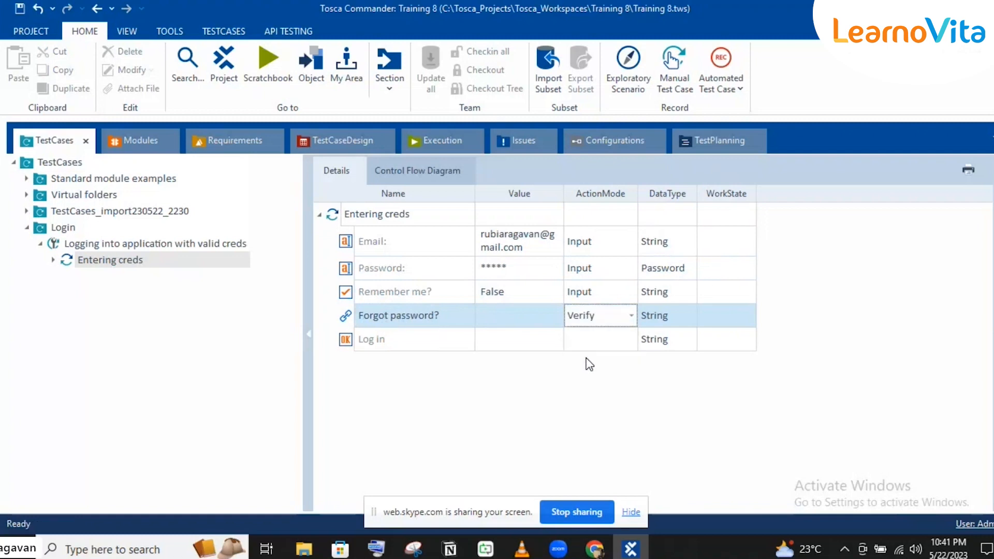
left_click(539, 337)
left_click(554, 316)
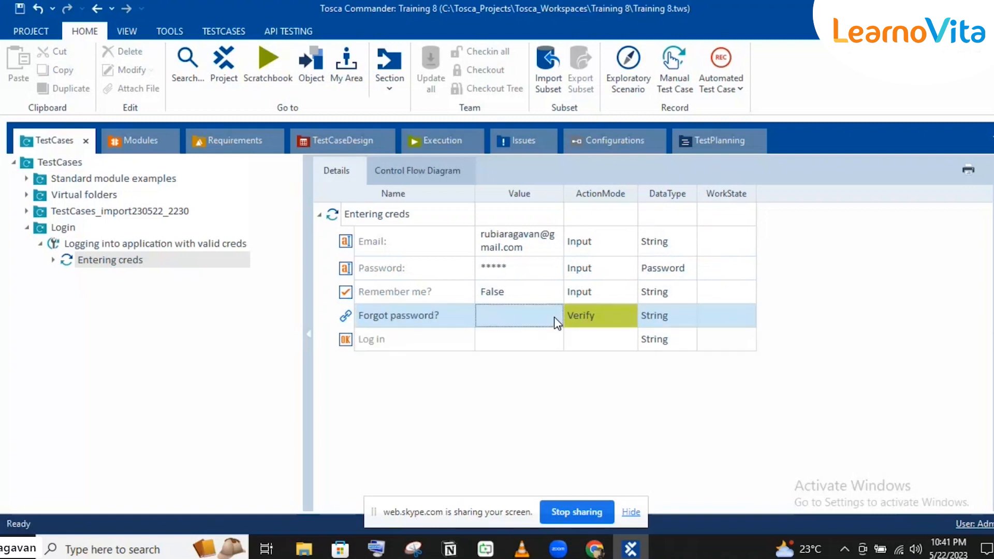
left_click(554, 317)
left_click(554, 316)
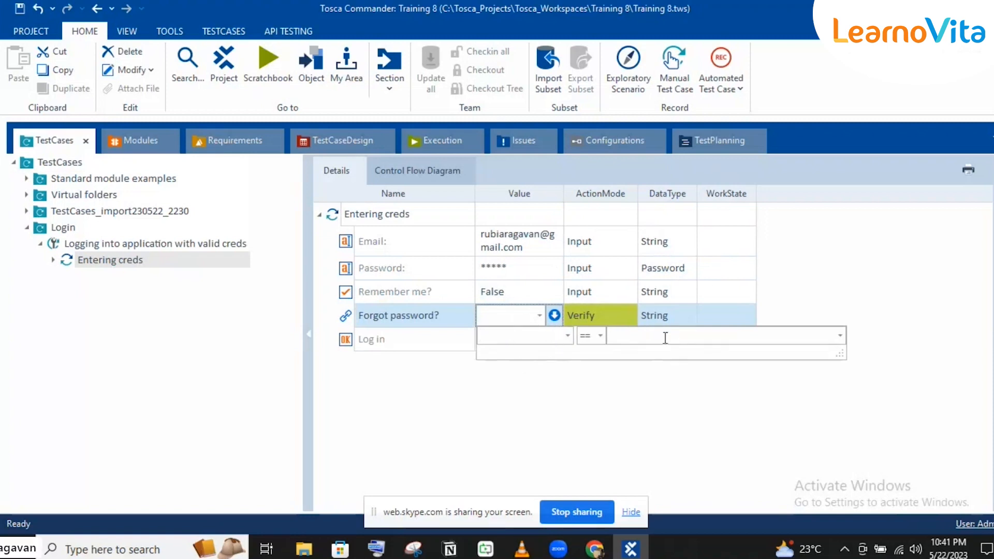
left_click(567, 331)
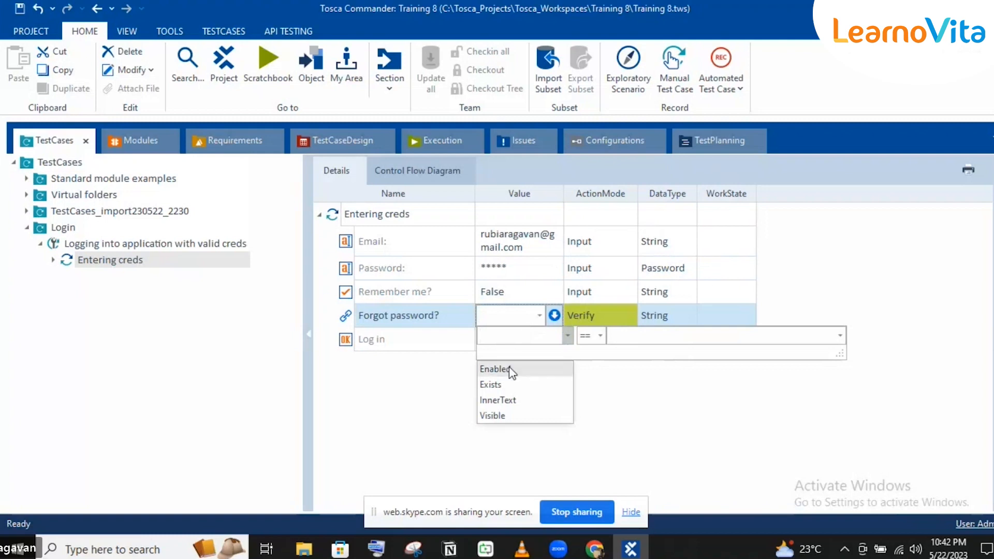
left_click(490, 384)
left_click(620, 336)
type("Truee")
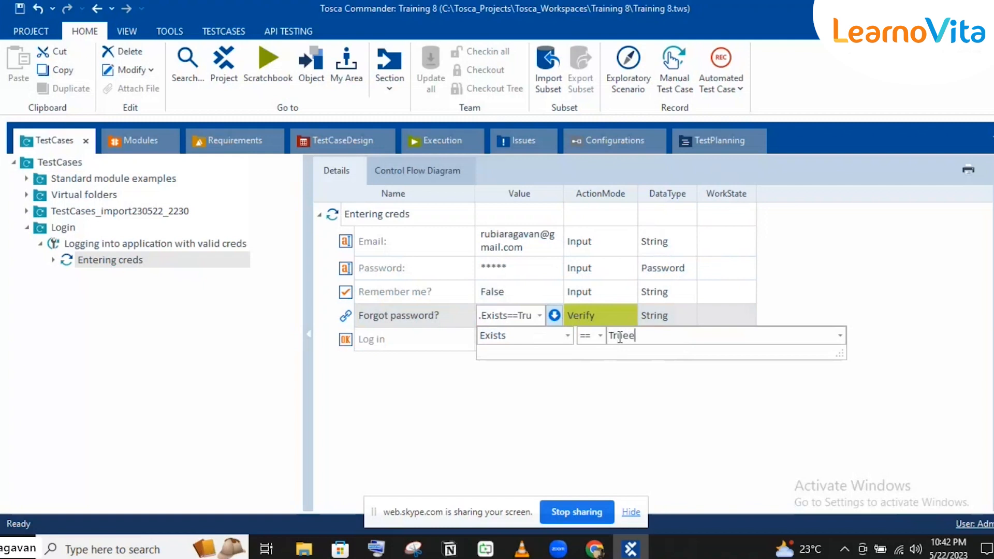
key("BackSpace")
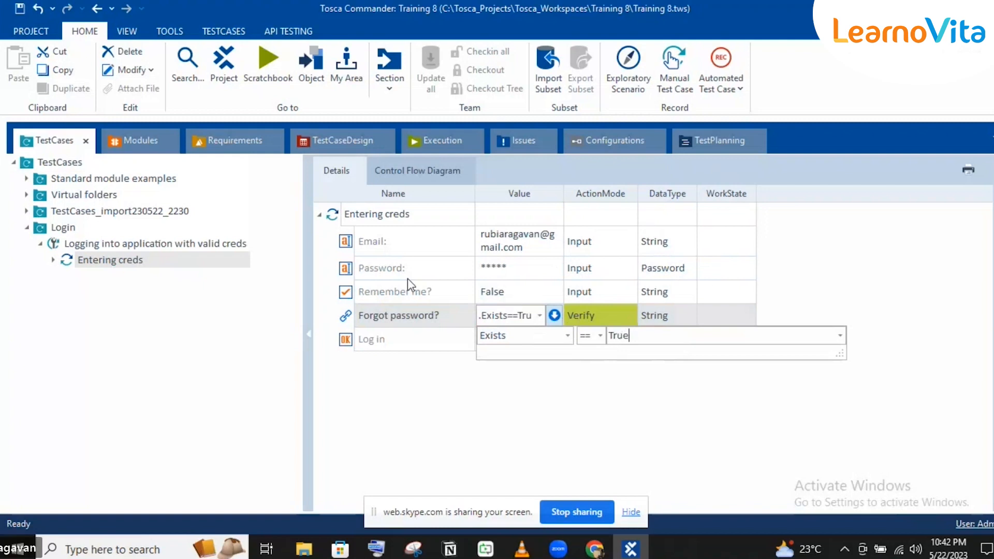
key("Return")
key("Return")
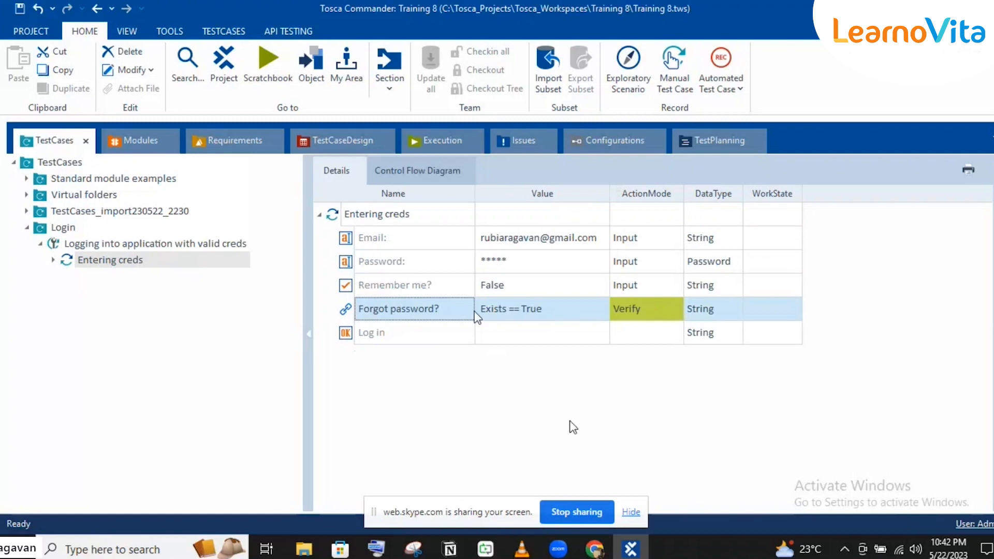
Reopen the Forgot password? condition editor to check Exists == True, then close it
mouse_move(591, 547)
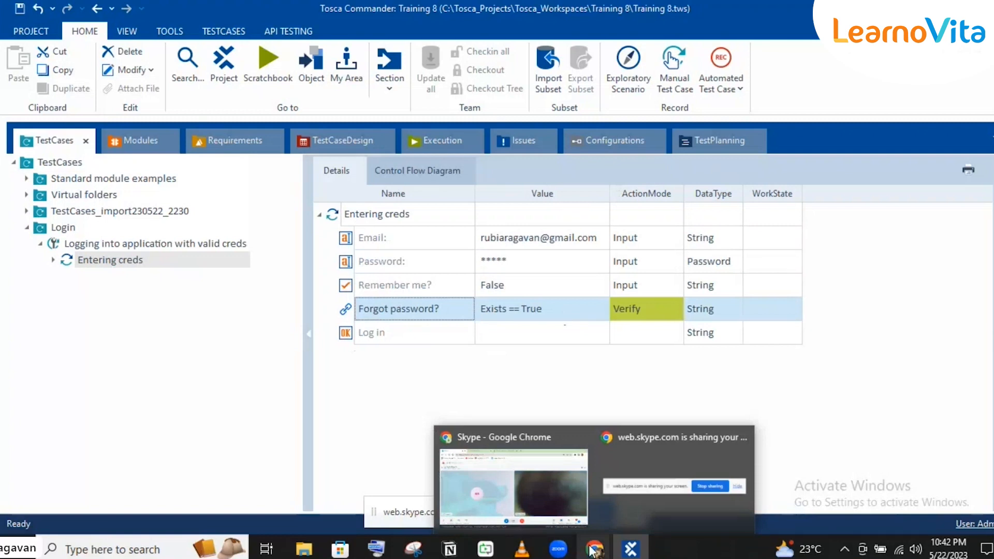
left_click(489, 317)
left_click(554, 318)
left_click(602, 311)
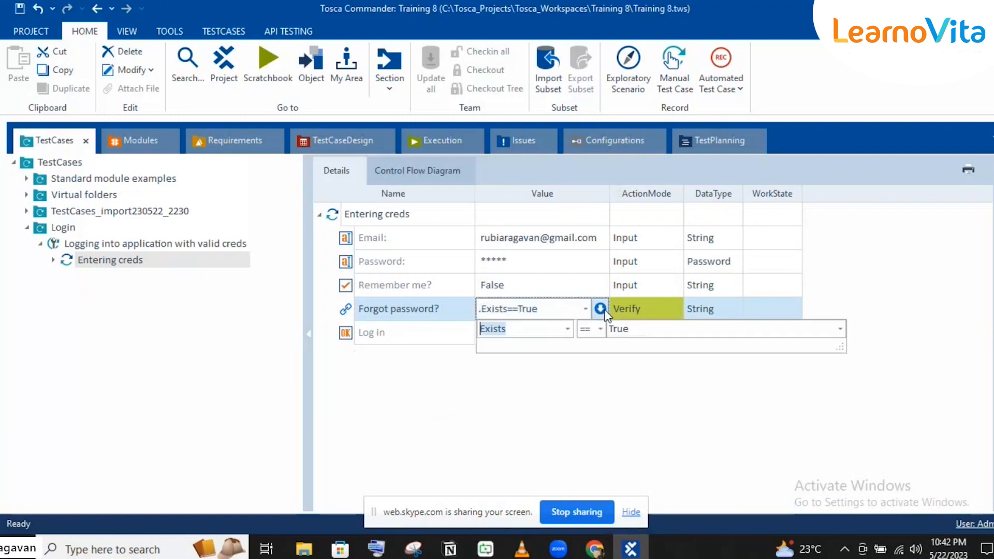
left_click(421, 307)
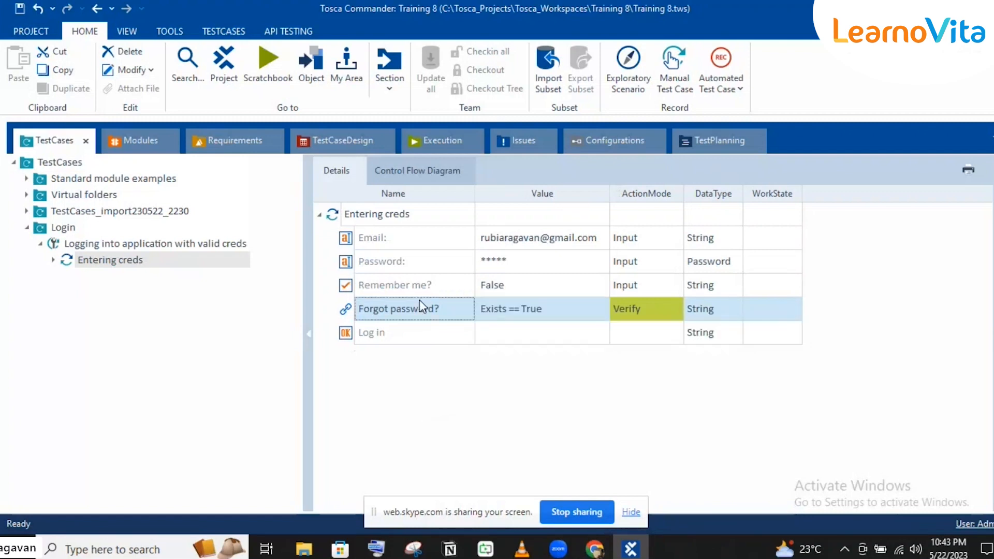
left_click(594, 311)
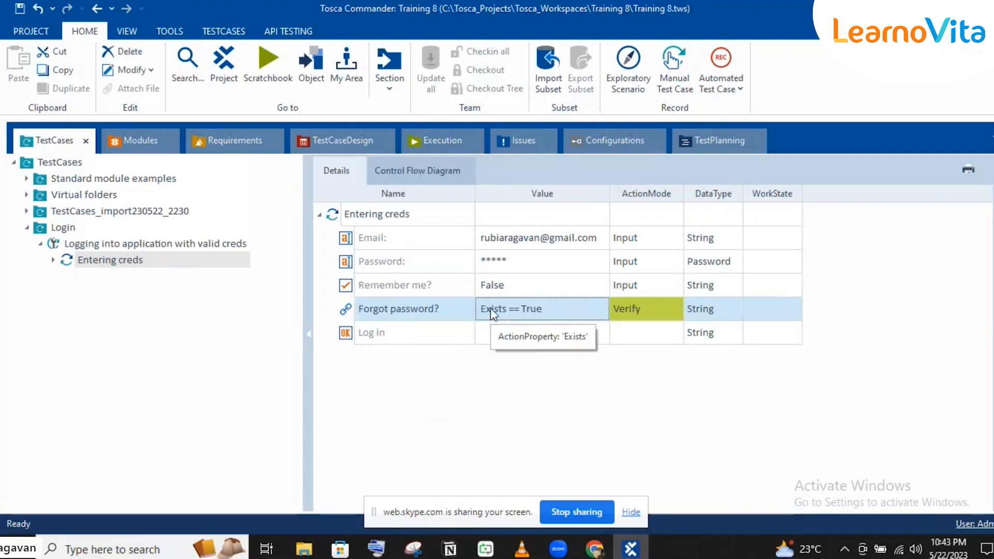
left_click(511, 341)
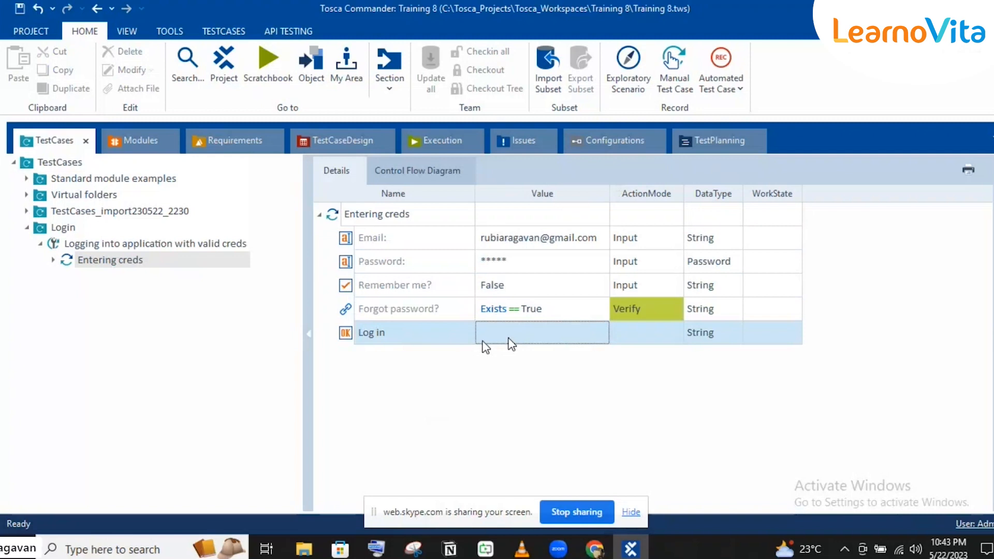
Try {Click} and {RIGHTCLICK} as the Log in value, then clear it
left_click(497, 338)
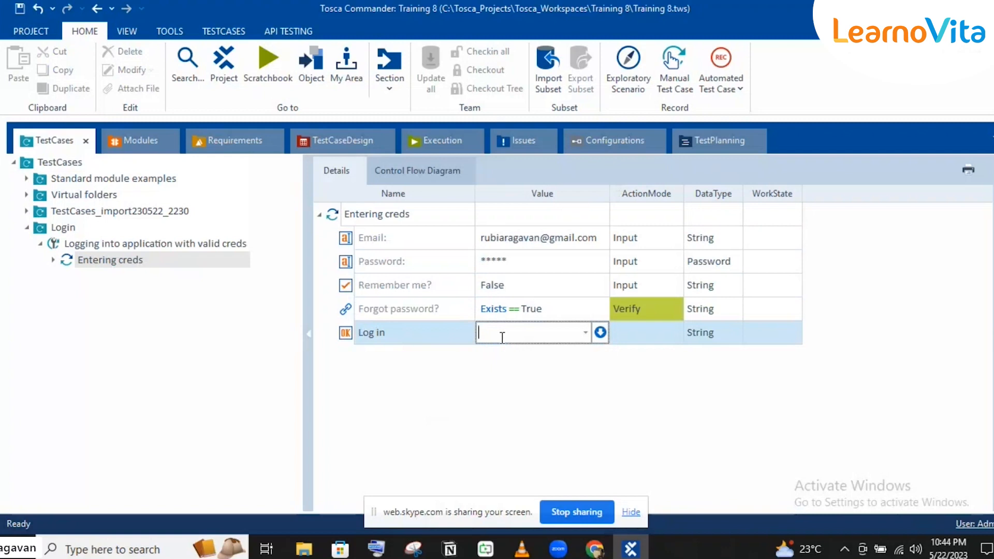
type("{Click}")
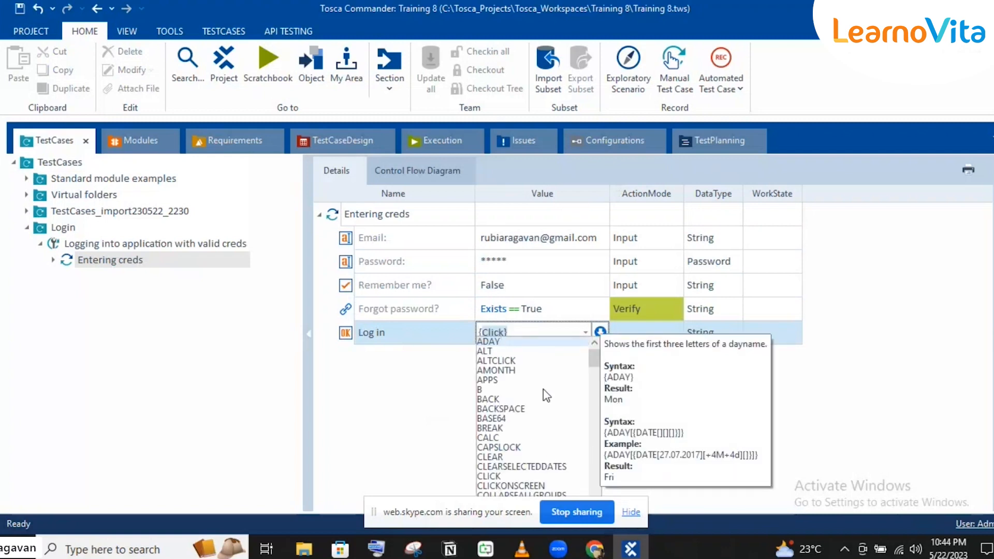
left_click_drag(599, 365, 596, 465)
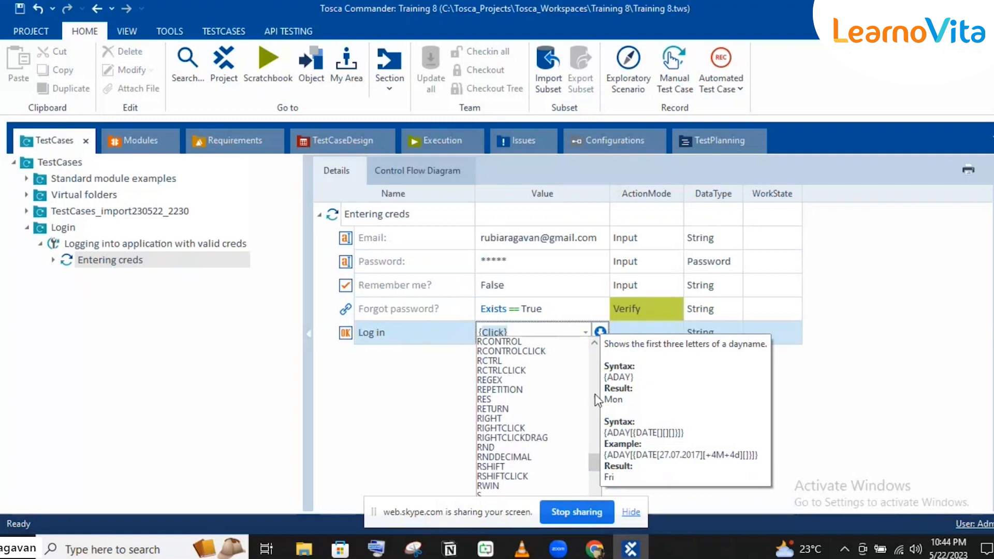
type("{right")
key("Down")
key("Return")
type("}")
key("Escape")
left_click(487, 332)
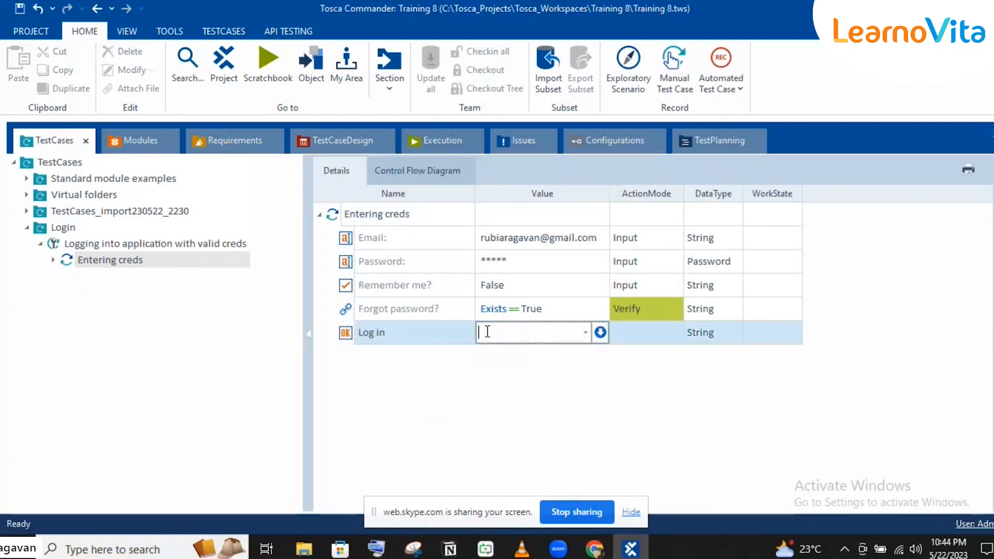
type("{Click}")
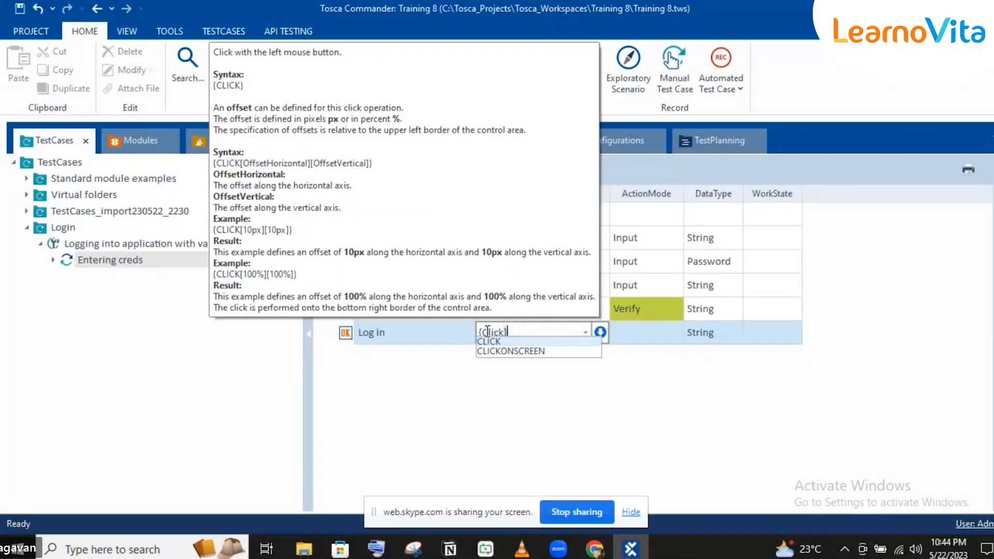
key("Return")
key("Return")
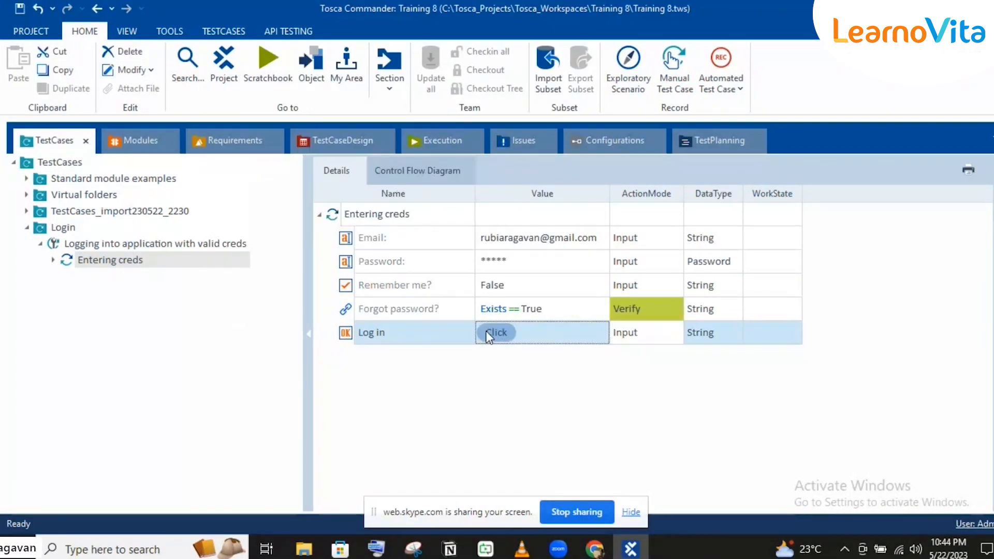
left_click(405, 338)
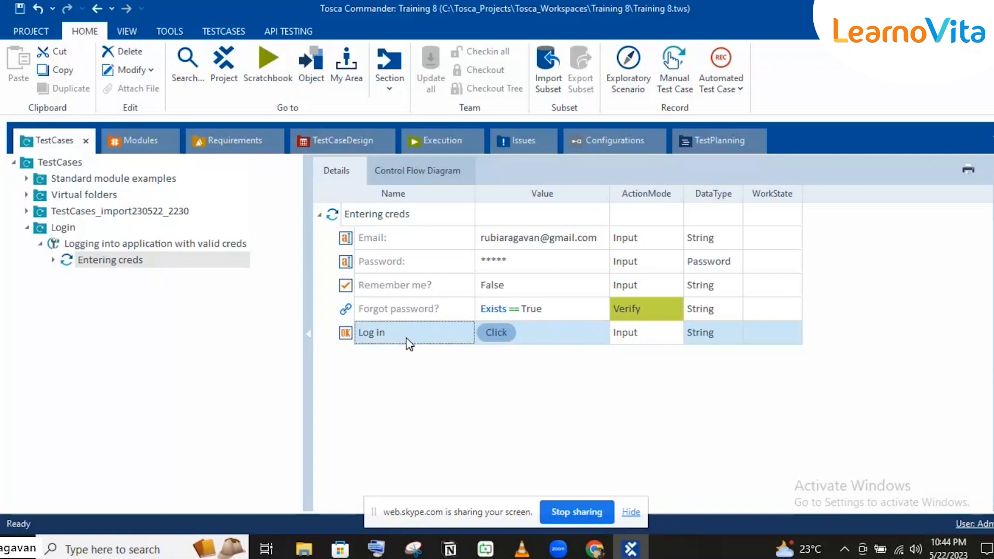
key("Delete")
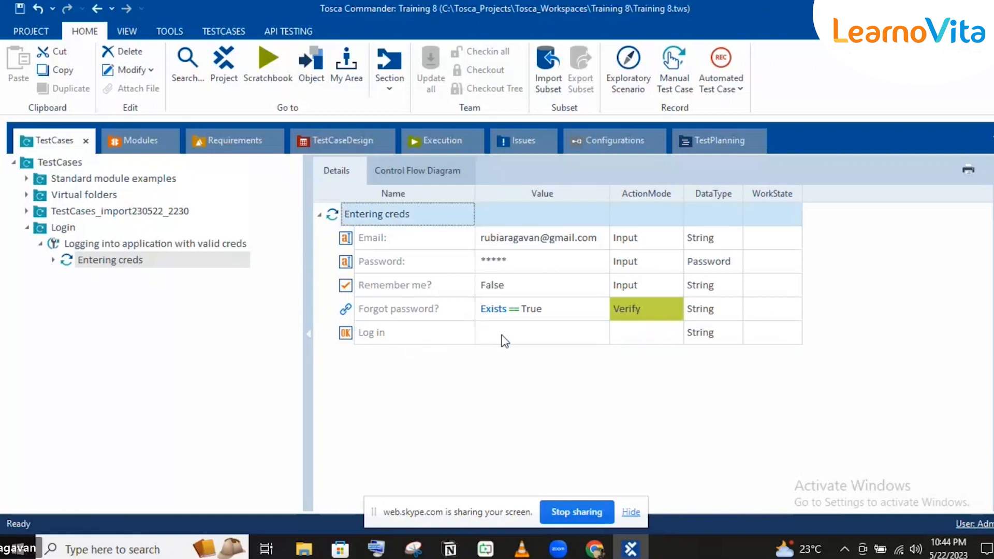
Enter x as the Log in value
left_click(558, 339)
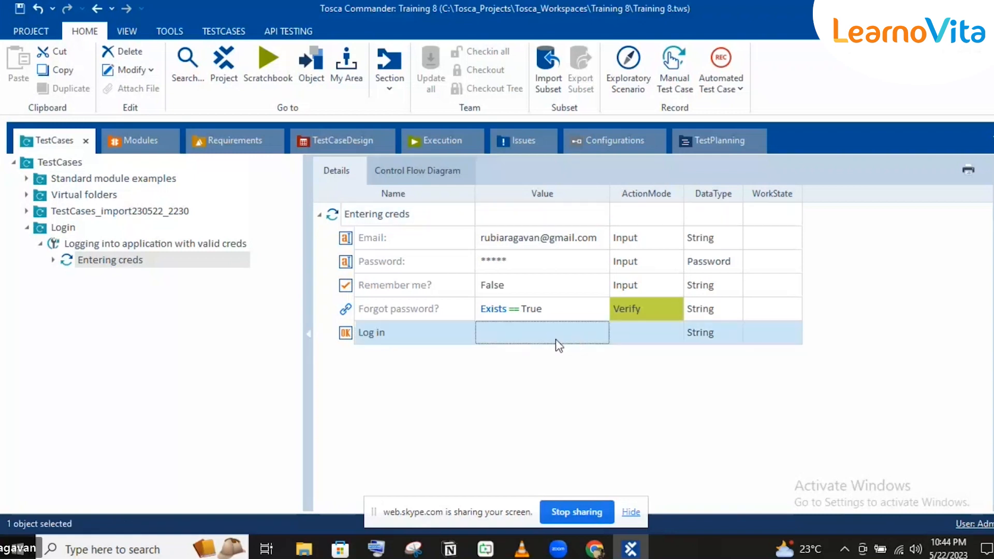
left_click(493, 327)
type("x")
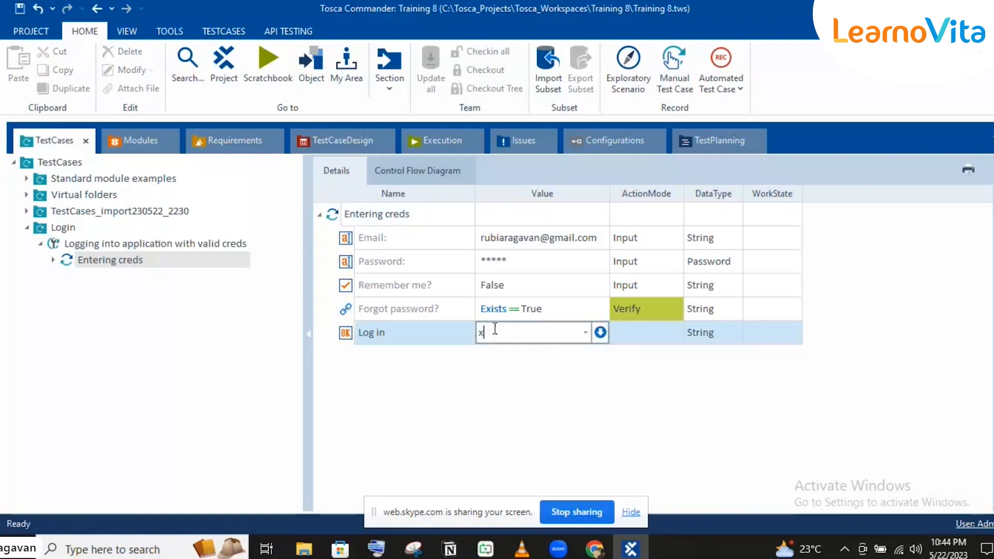
left_click(423, 310)
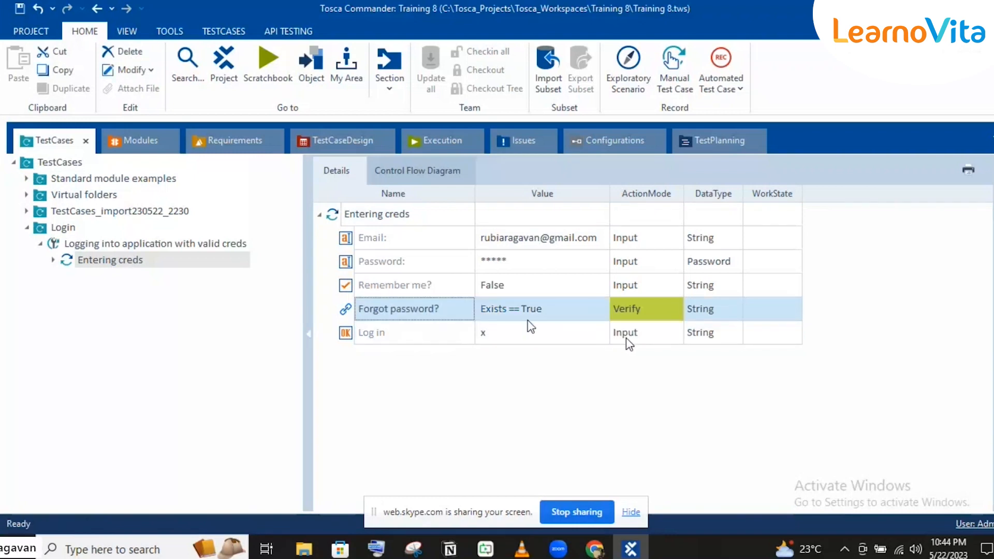
left_click(487, 332)
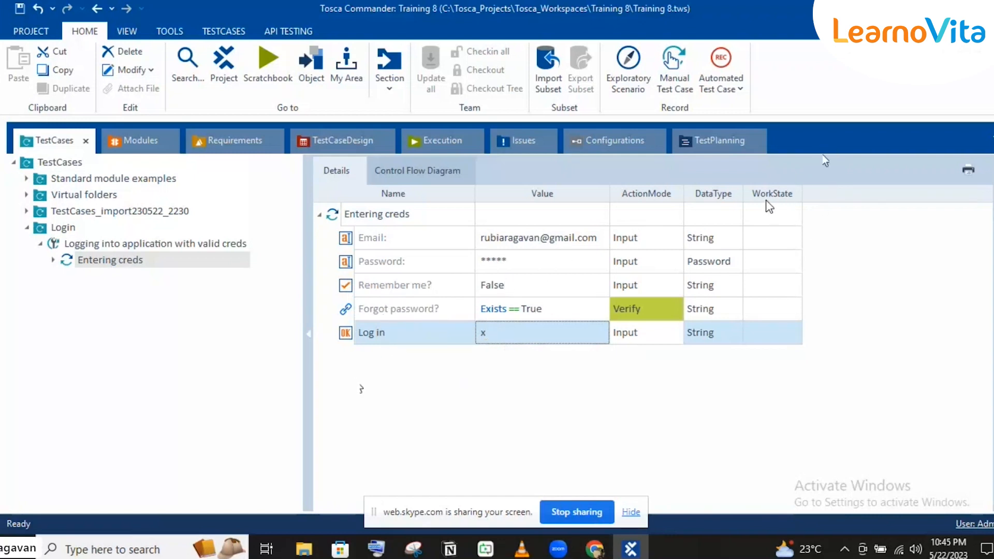
Clear and re-enter x as the Log in value, then reselect the Entering creds step
left_click(499, 339)
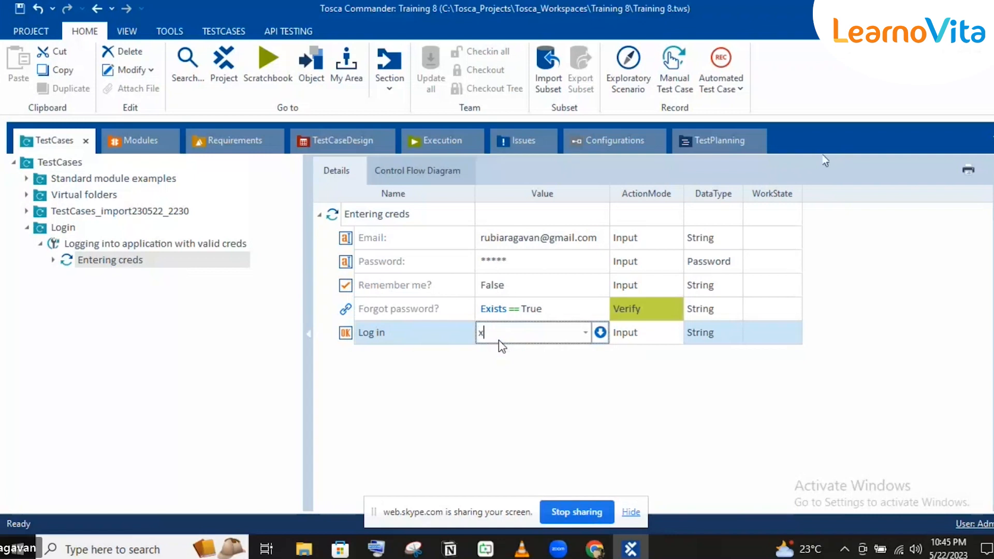
key("BackSpace")
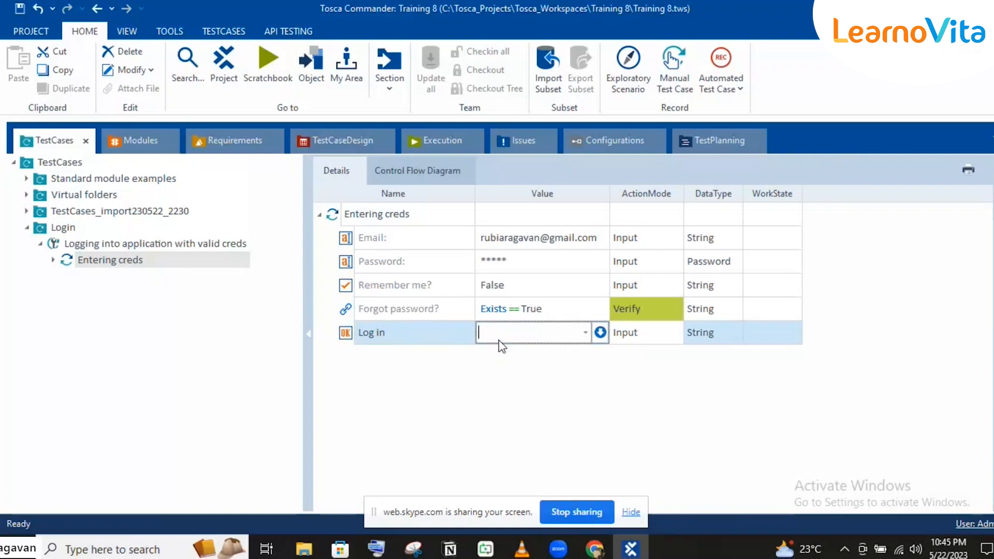
left_click(522, 295)
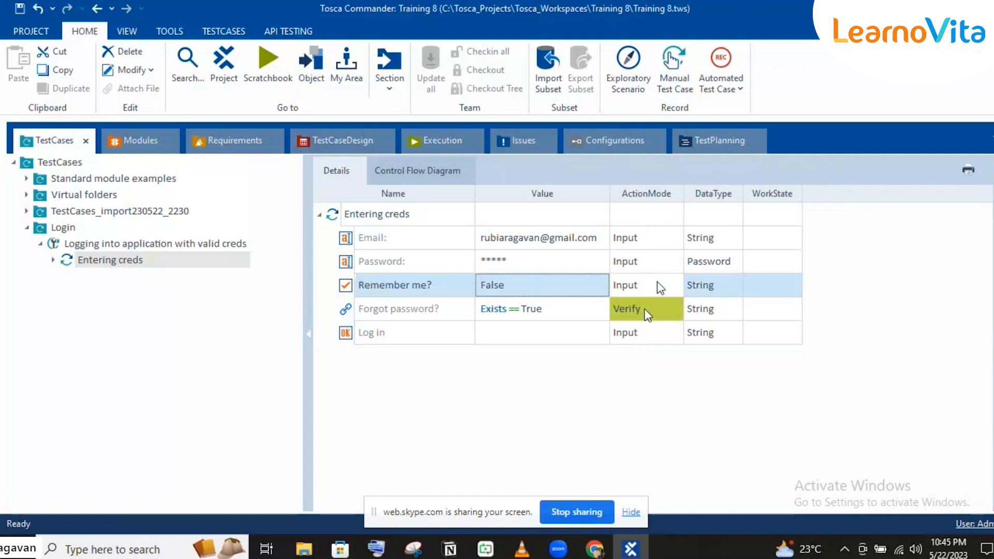
left_click(529, 336)
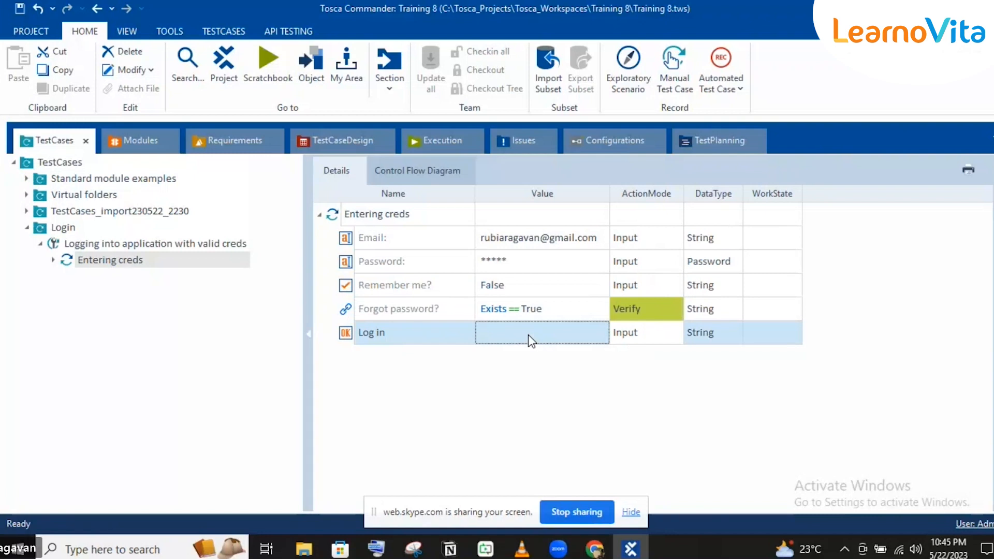
left_click(528, 335)
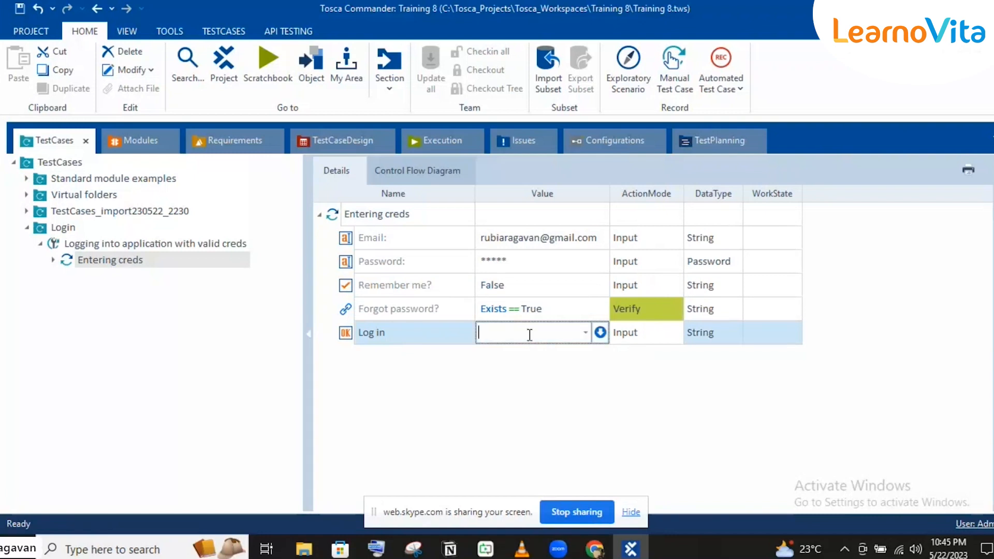
left_click(498, 370)
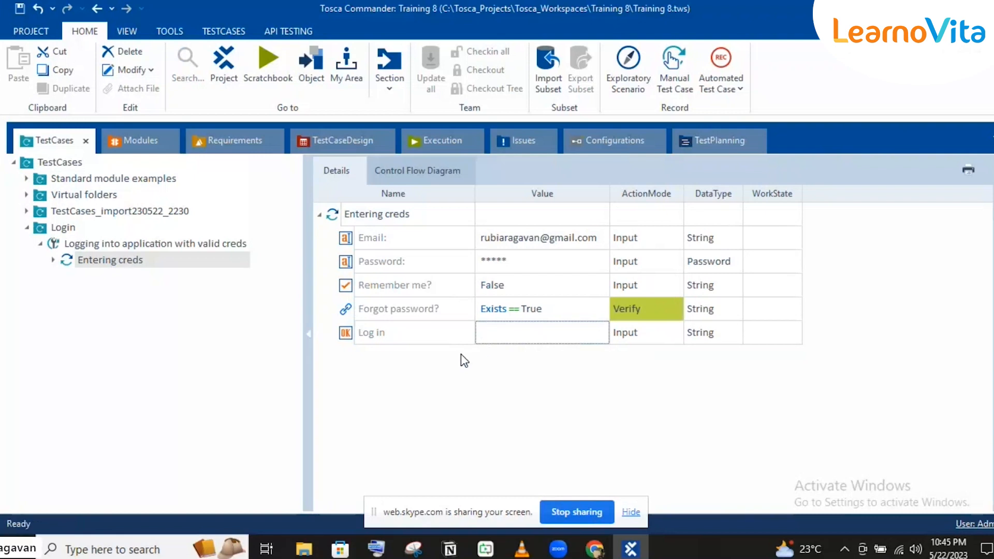
left_click(496, 334)
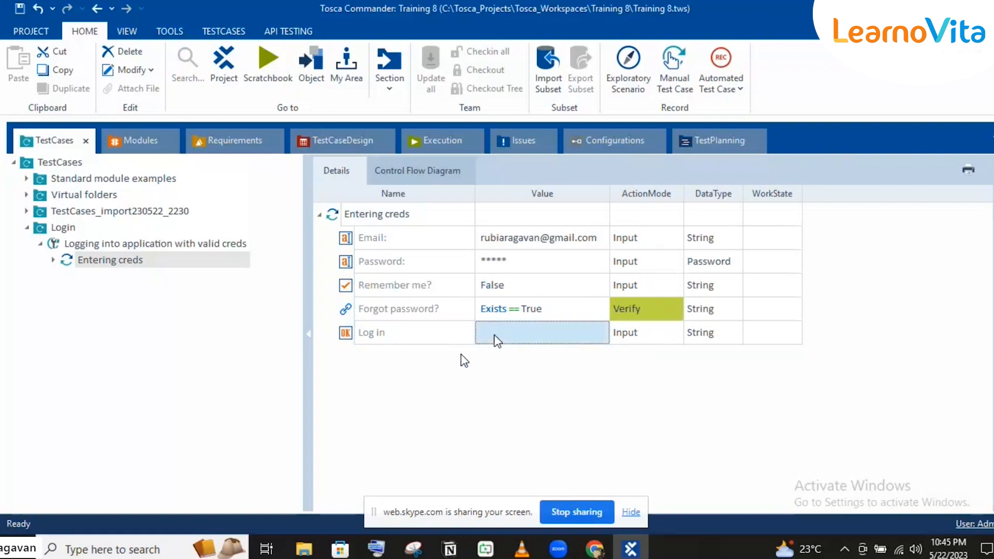
type("x")
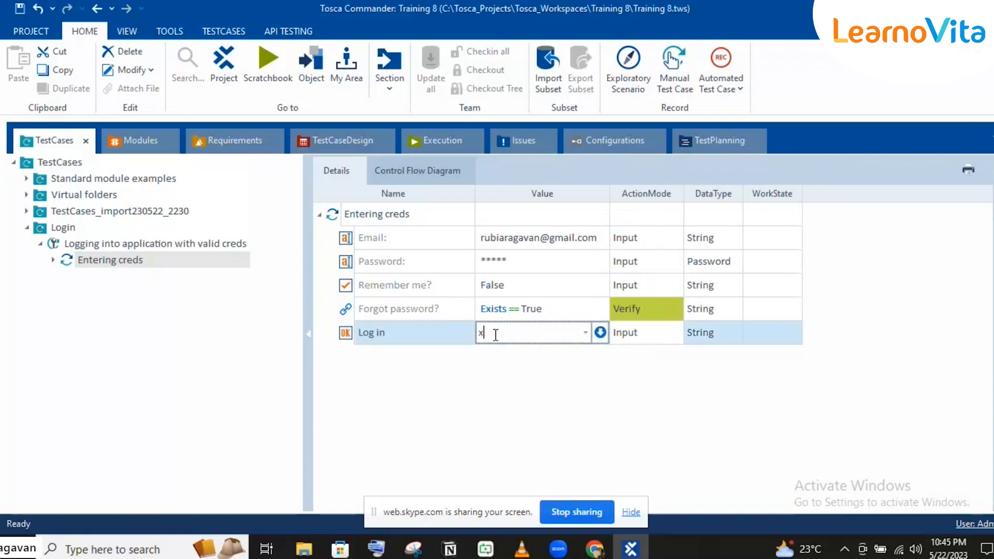
left_click(420, 288)
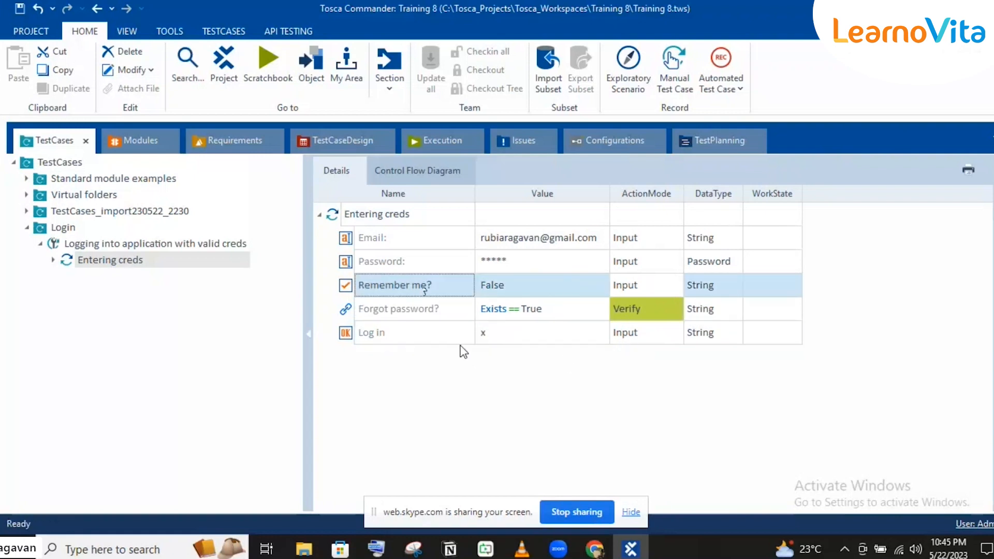
left_click(428, 340)
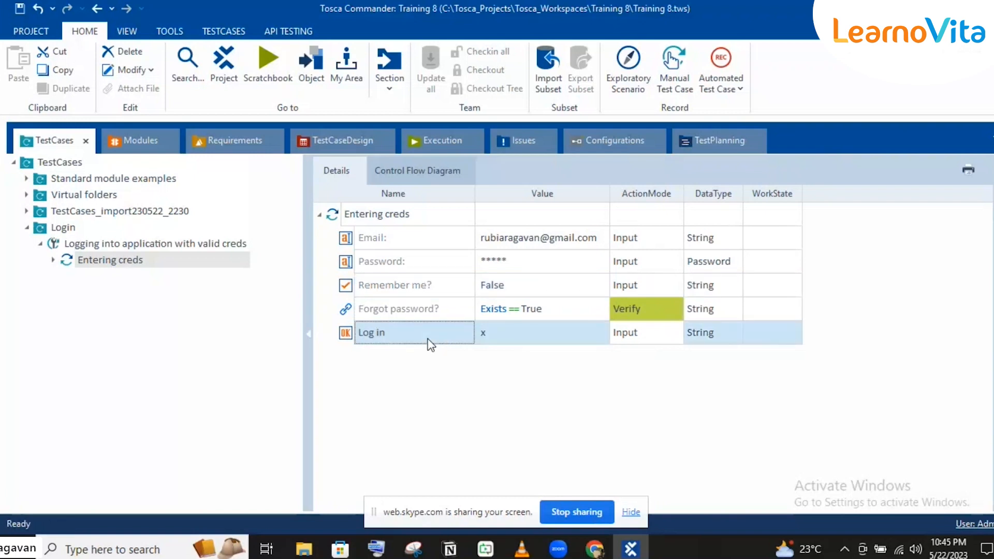
left_click(362, 215)
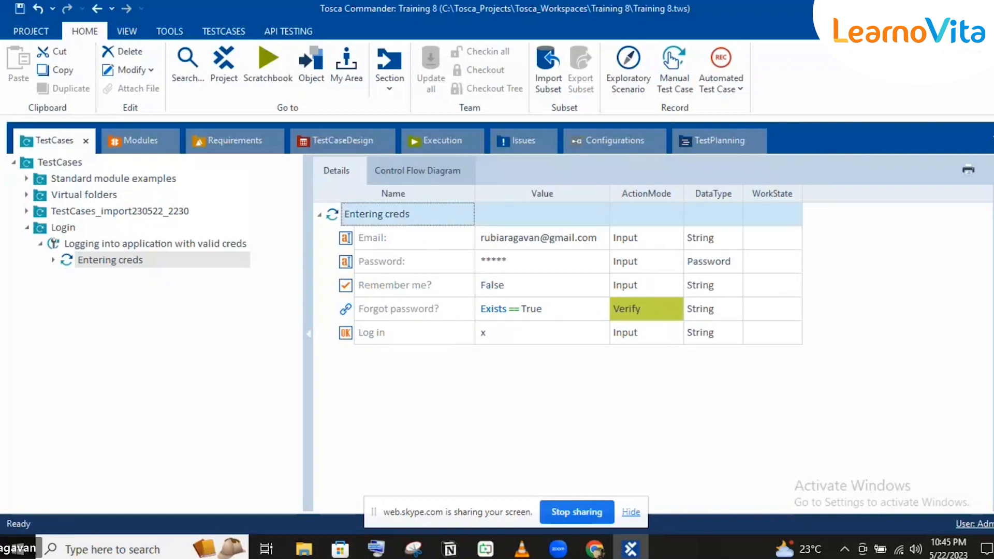
left_click(364, 331)
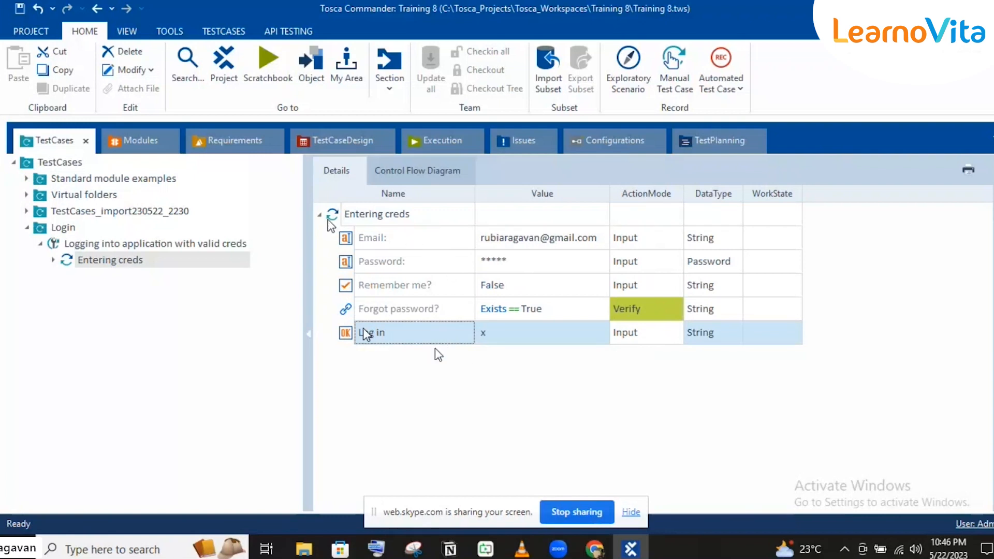
left_click(336, 216)
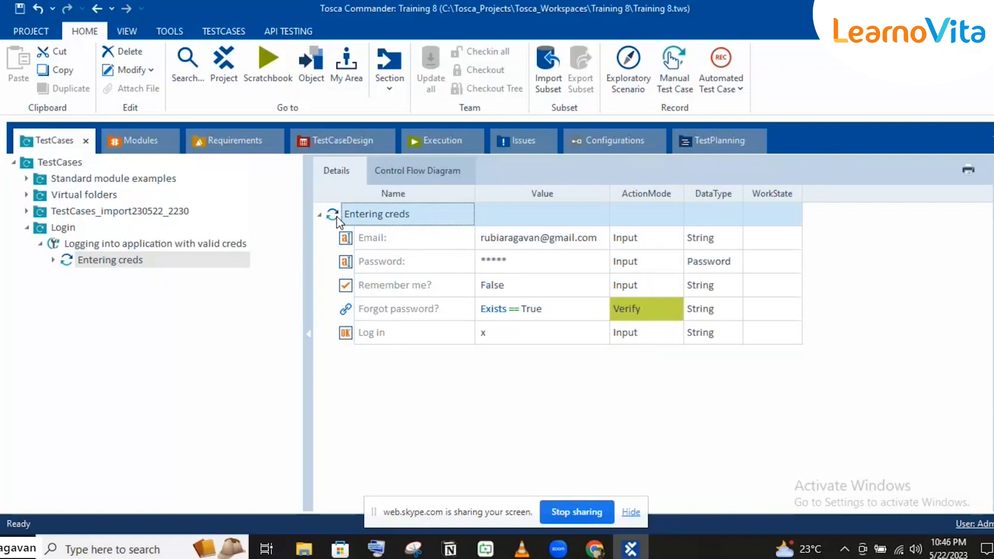
Check the Demo Web Shop page in Chrome, then return to Tosca's Modules section
mouse_move(601, 549)
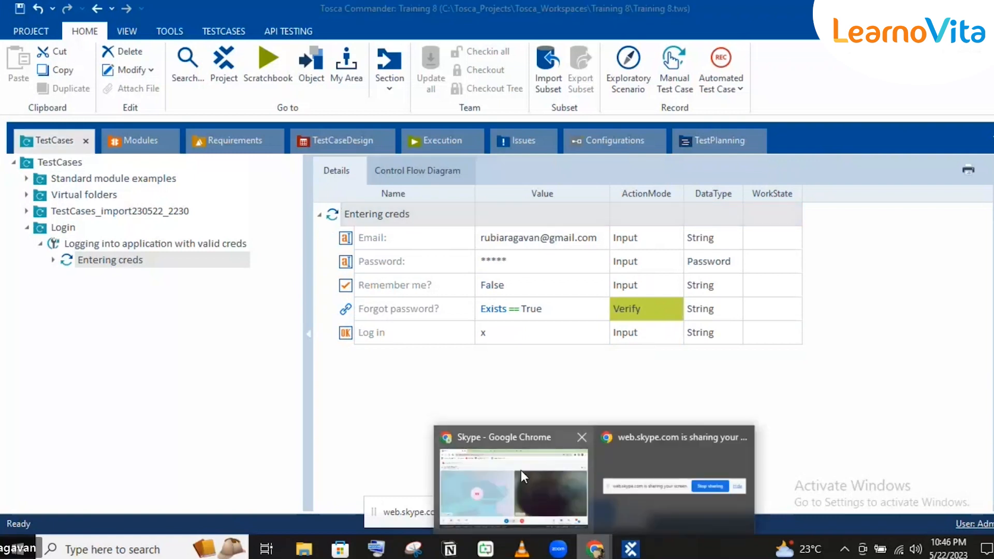
left_click(521, 470)
left_click(275, 4)
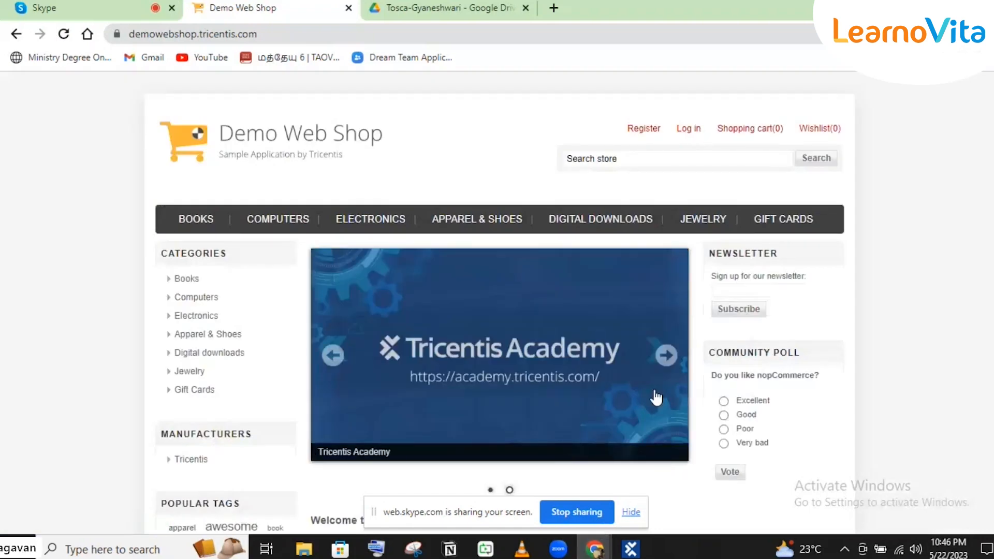
left_click(630, 548)
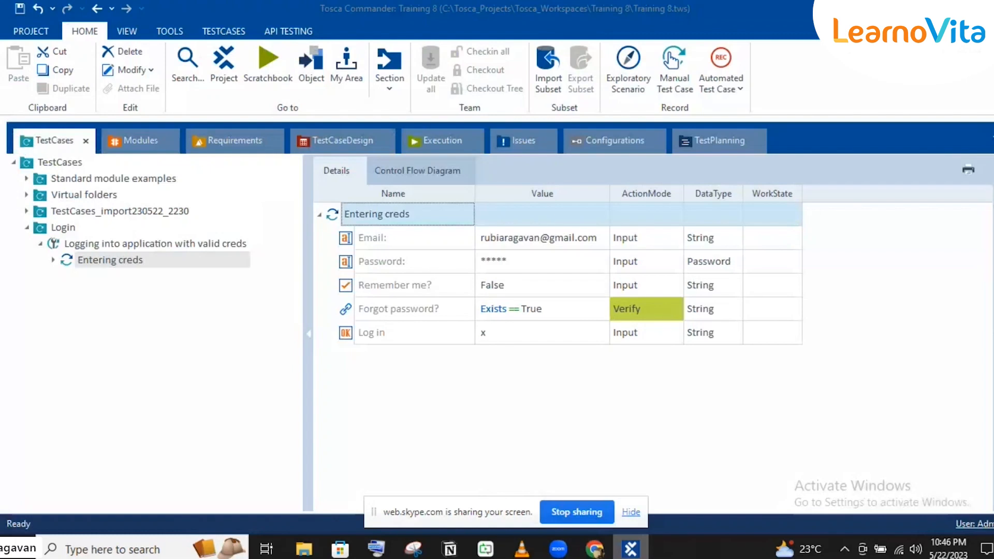
left_click(138, 131)
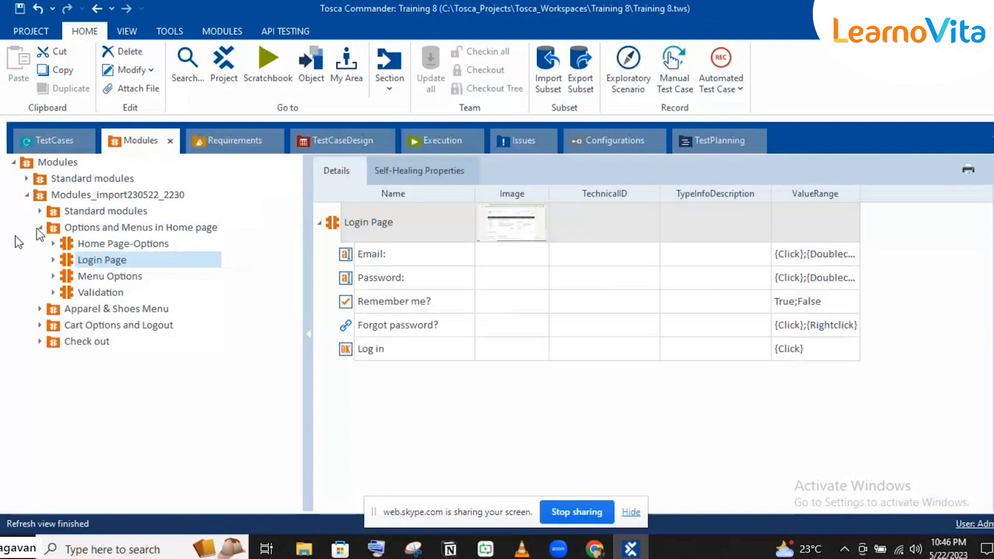
Expand Standard modules > TBox XEngines > Html and select the OpenUrl module in the details grid
left_click(39, 228)
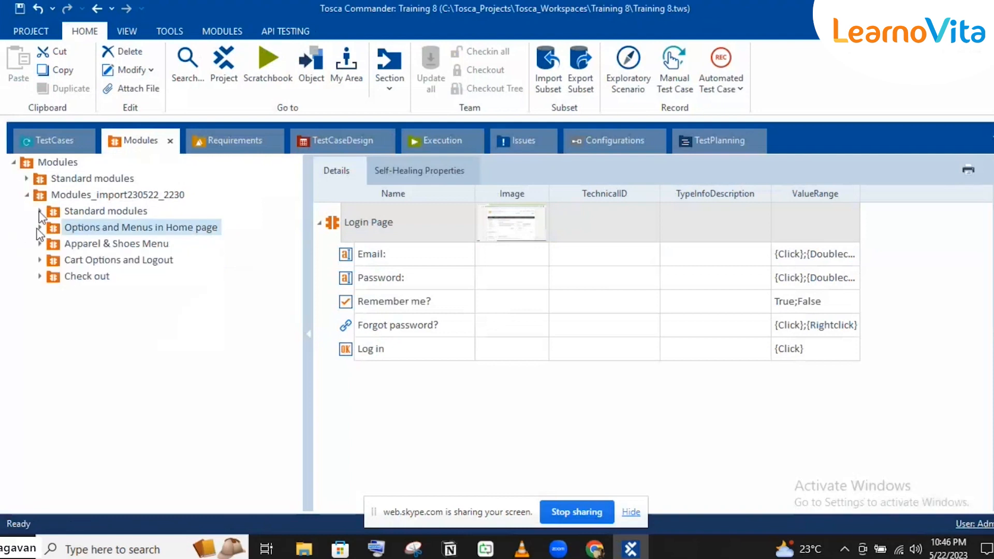
left_click(40, 211)
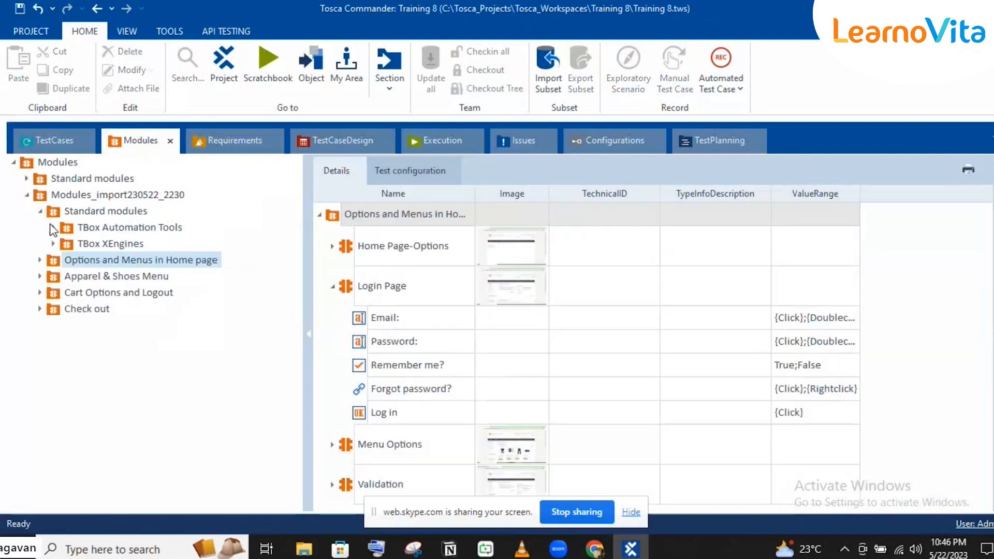
left_click(54, 228)
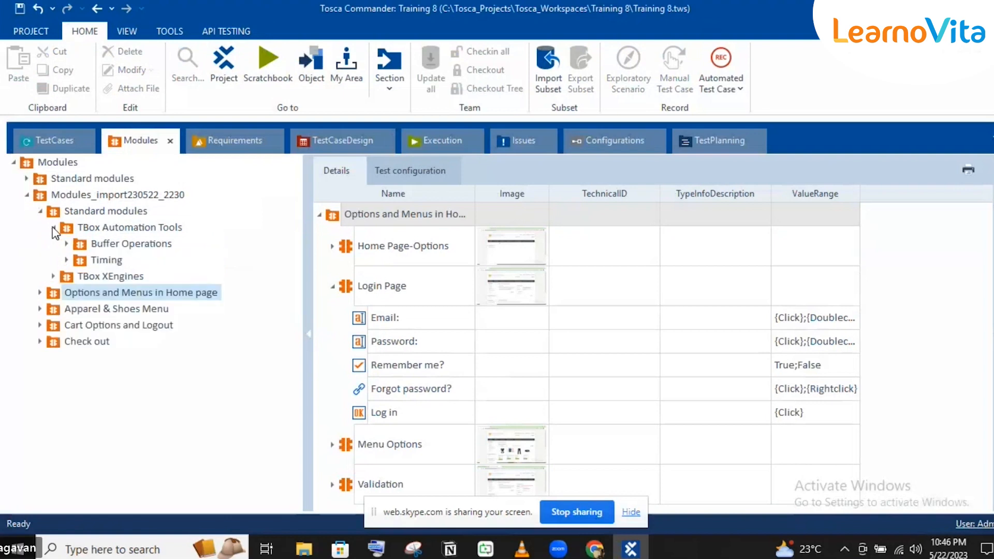
left_click(53, 276)
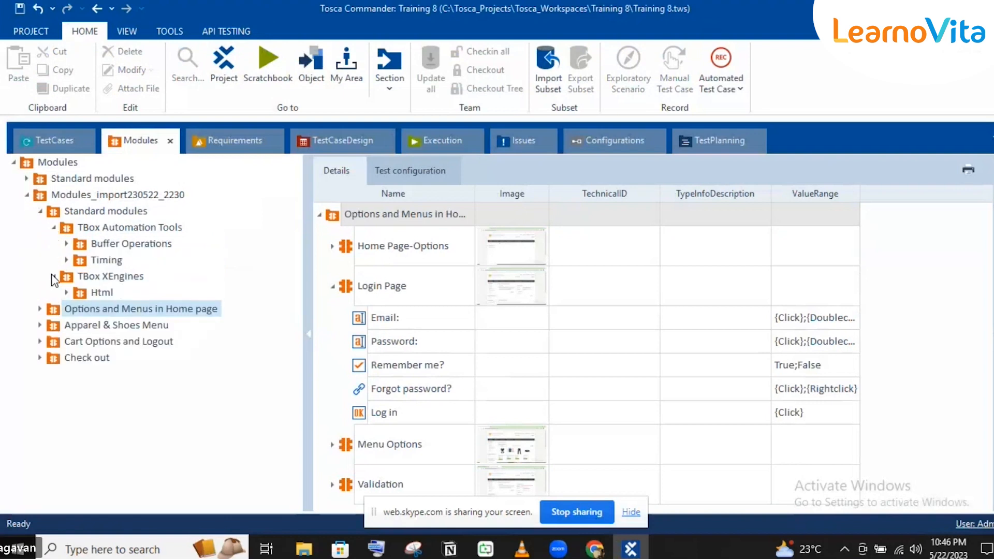
left_click(27, 178)
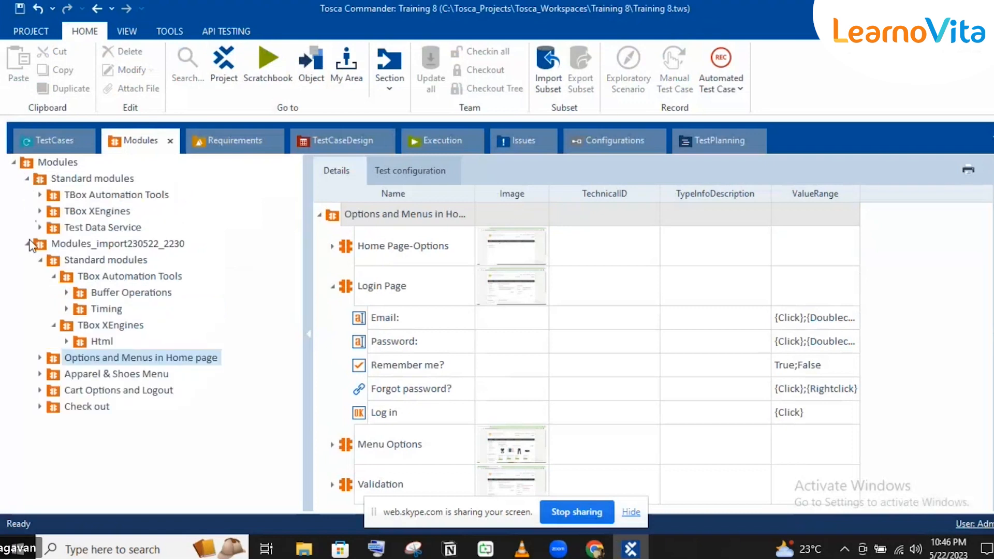
left_click(26, 244)
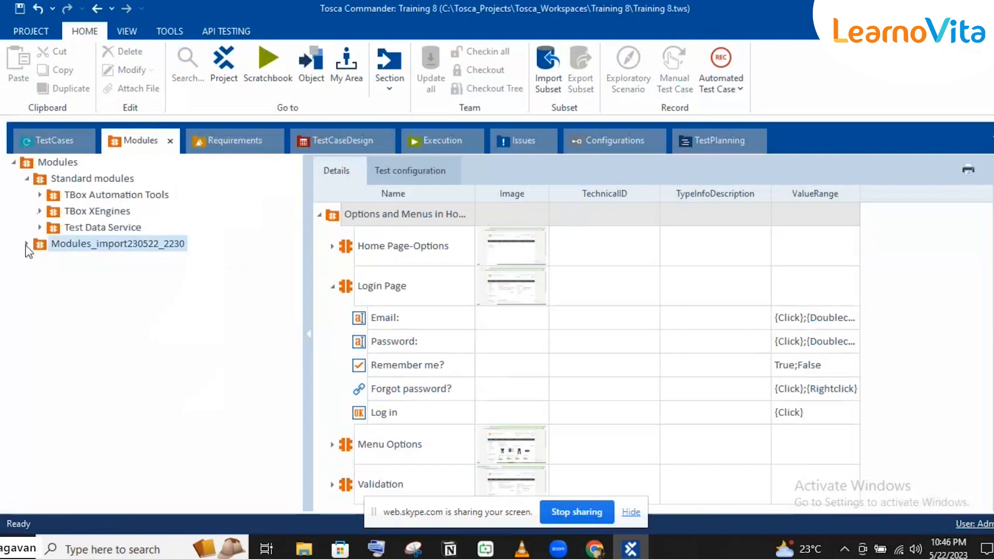
left_click(40, 212)
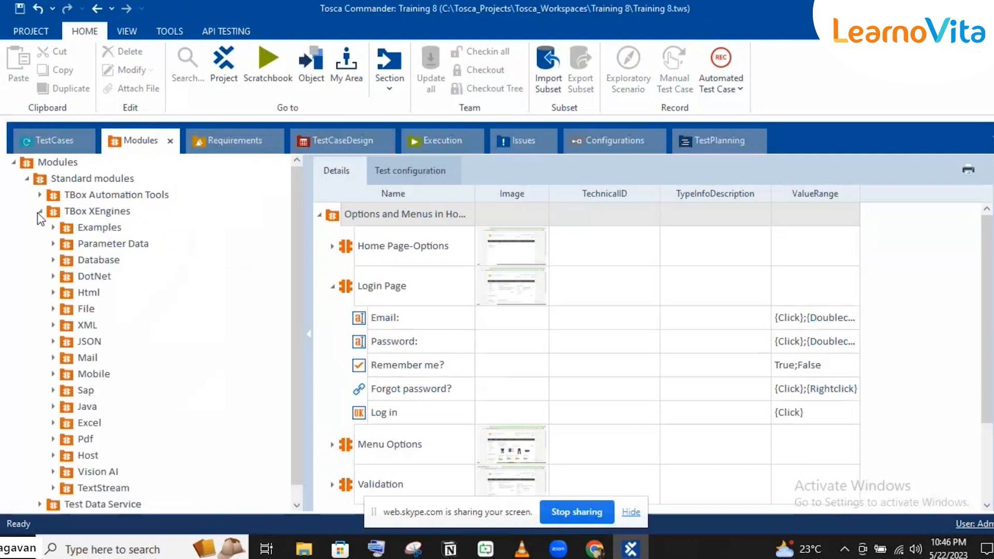
left_click(86, 291)
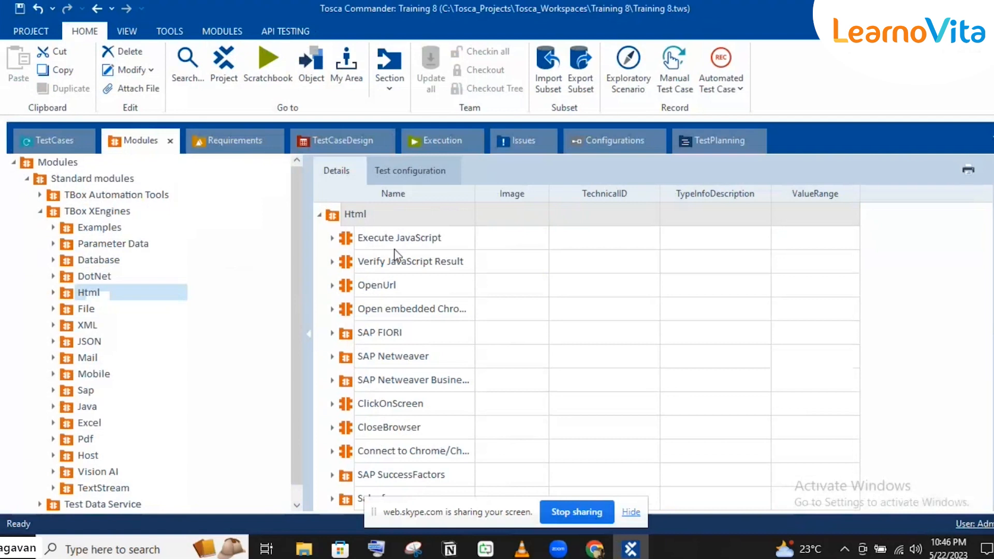
left_click(351, 288)
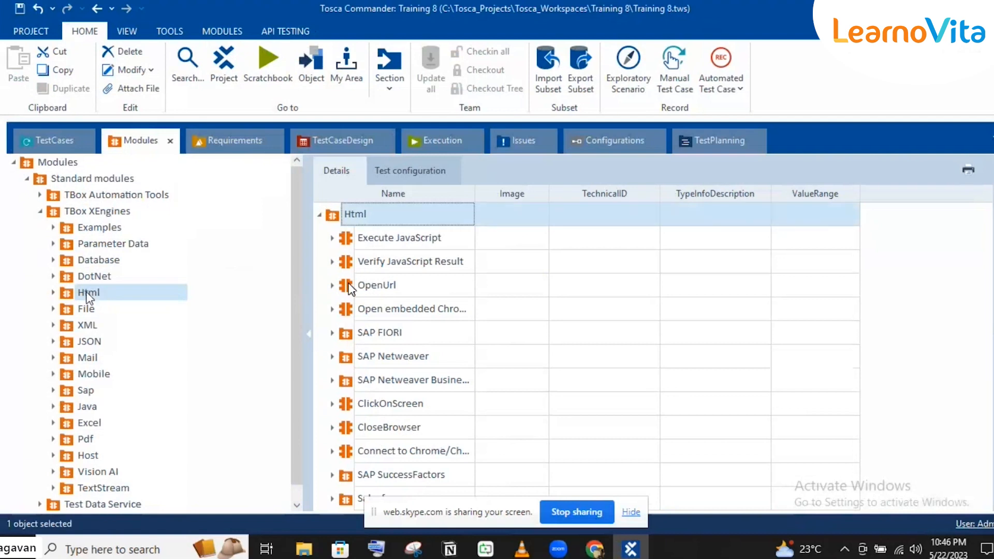
left_click(351, 288)
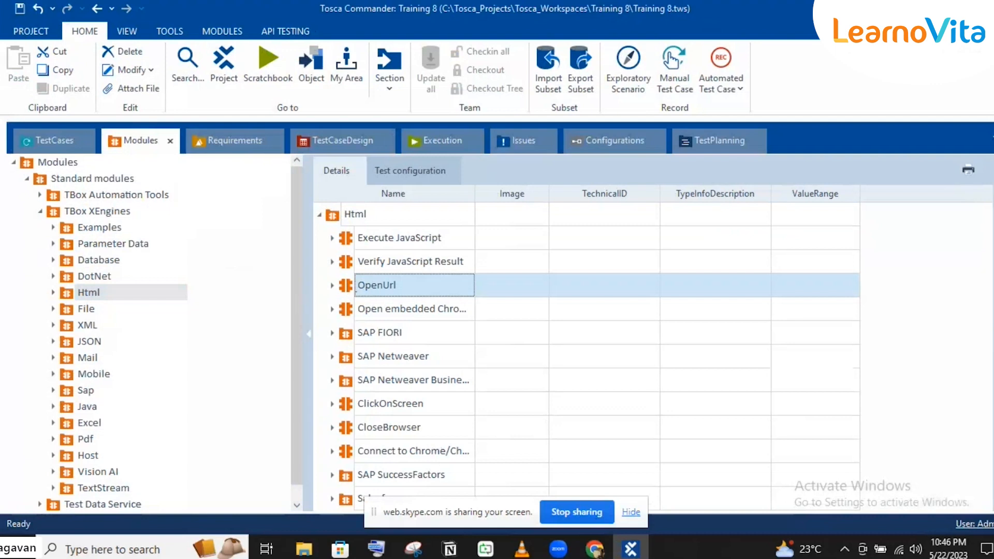
Drag OpenUrl into the login test case as its first step, ahead of Entering creds
left_click_drag(351, 289, 104, 245)
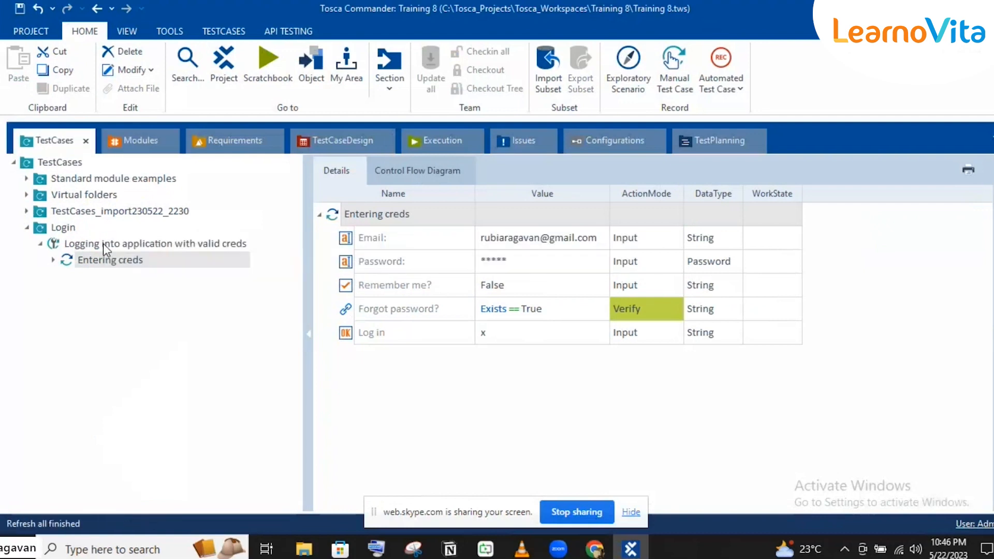
left_click_drag(65, 275, 66, 262)
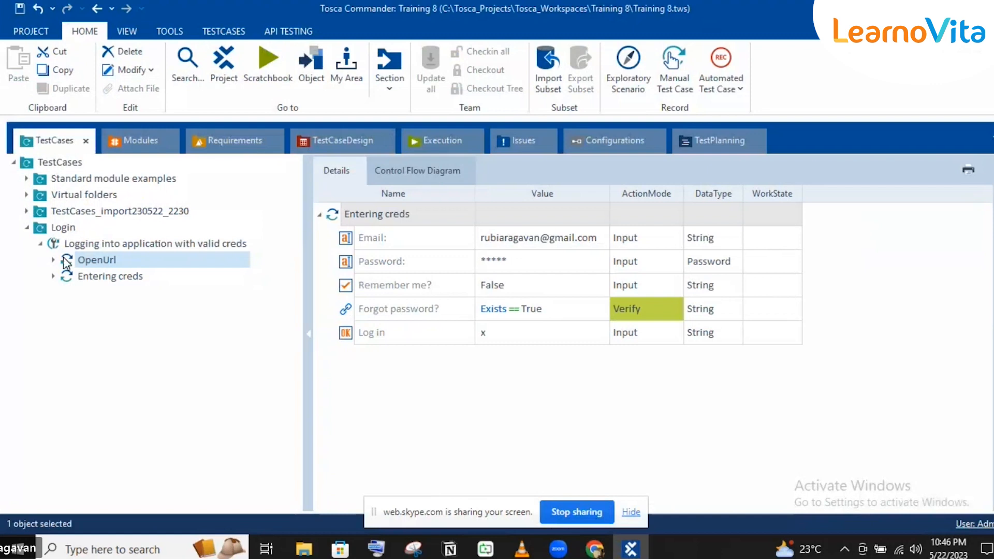
left_click(77, 261)
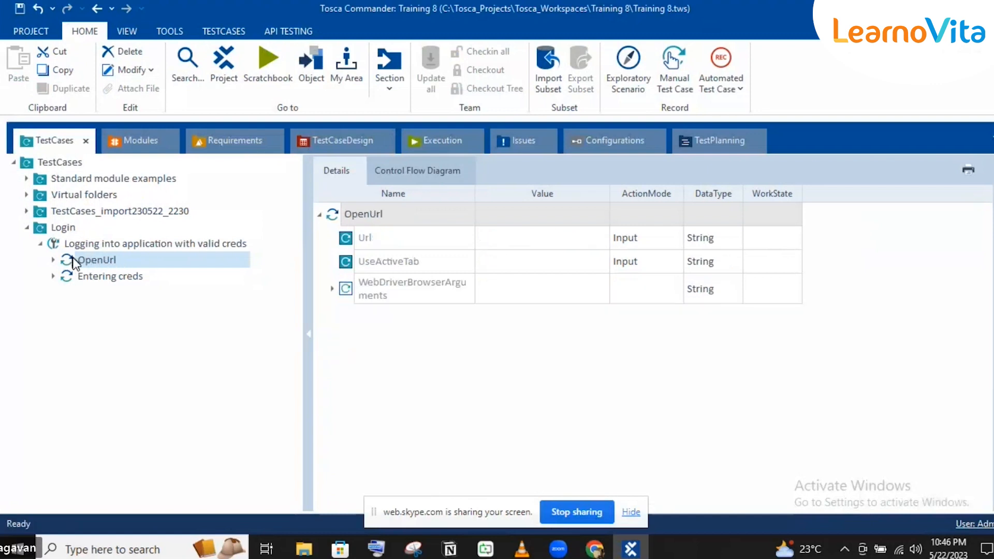
left_click(495, 244)
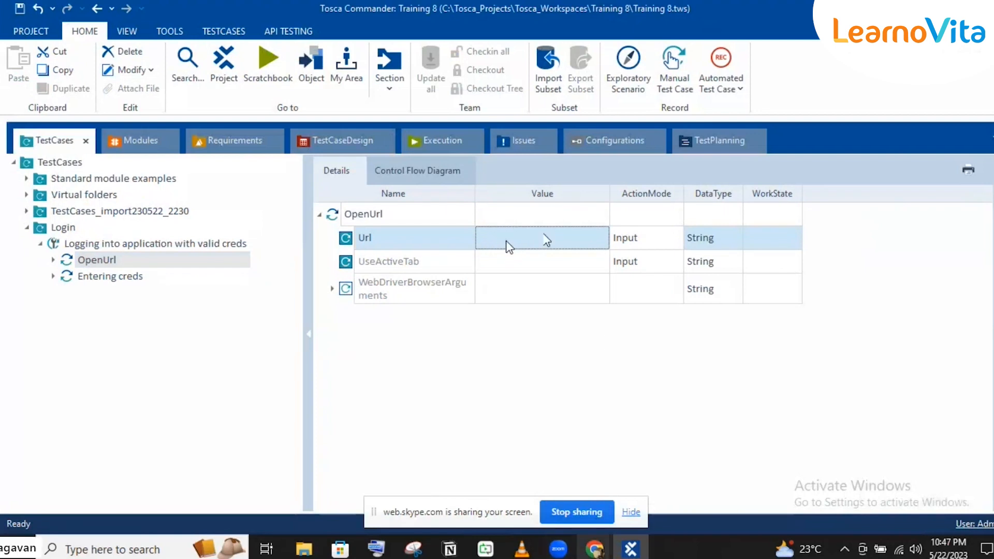
left_click(594, 548)
left_click(529, 478)
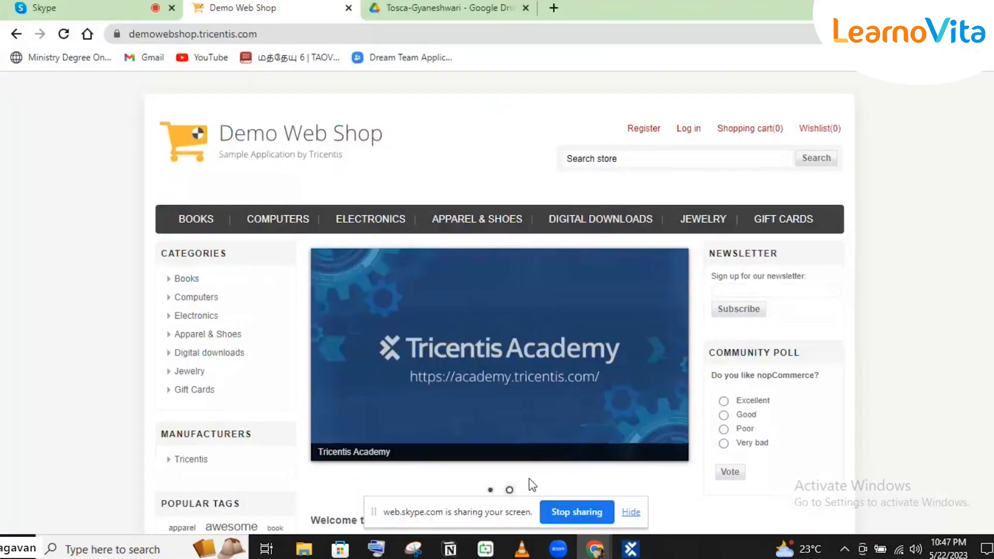
left_click(276, 33)
key("ctrl+c")
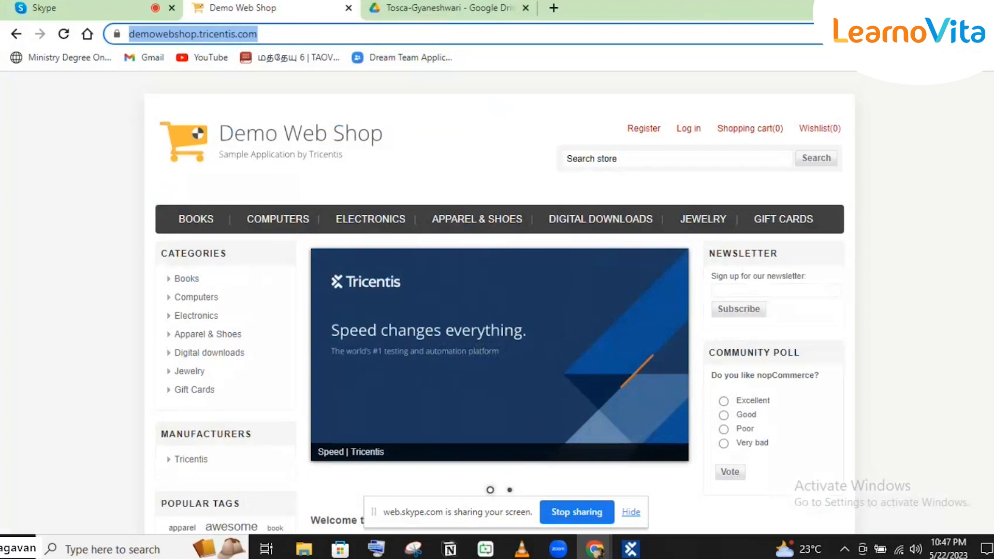
key("alt+Tab")
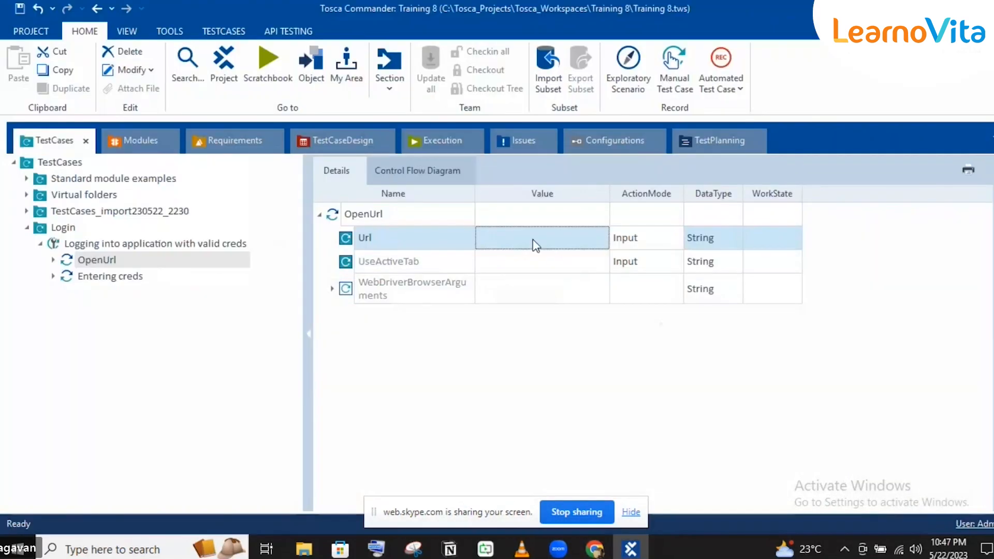
left_click(536, 245)
key("ctrl+v")
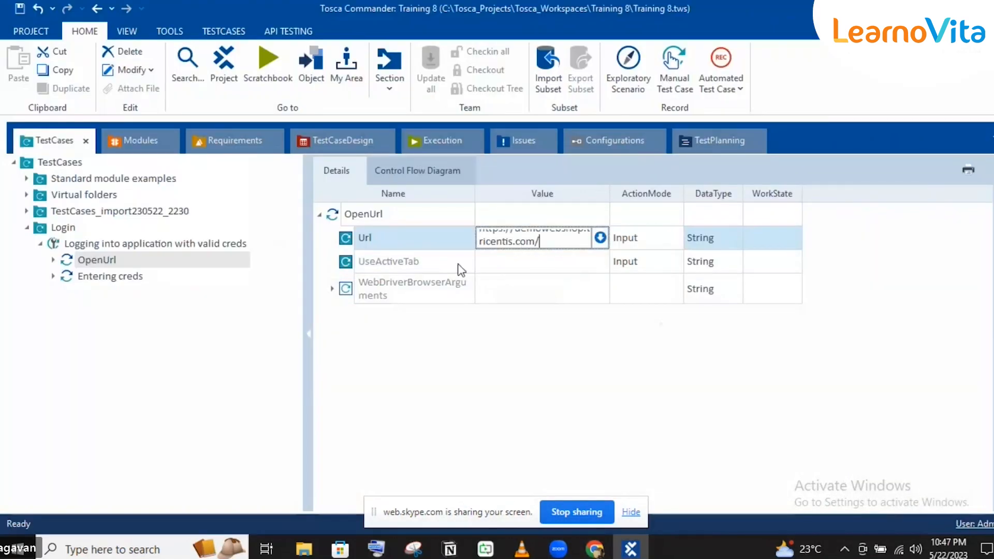
left_click(435, 266)
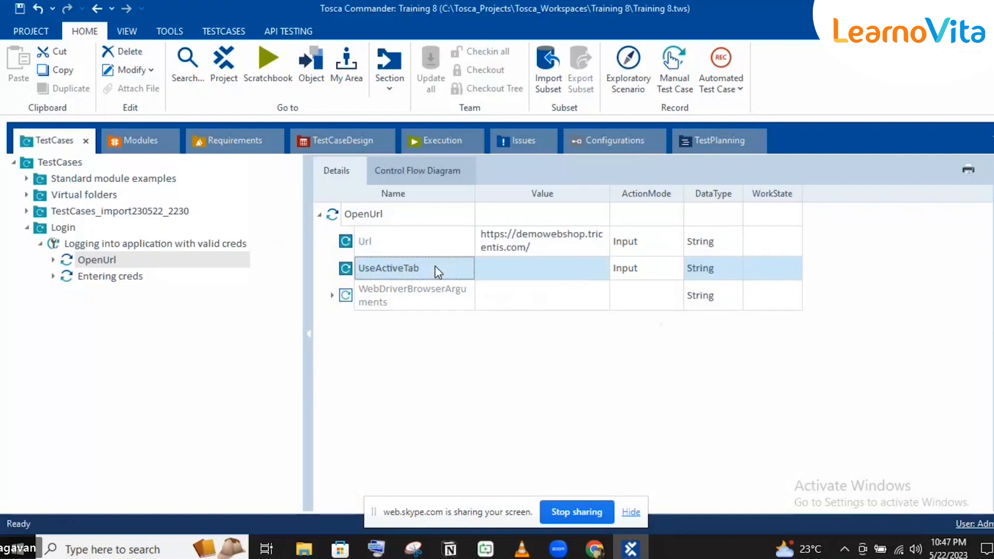
left_click(583, 271)
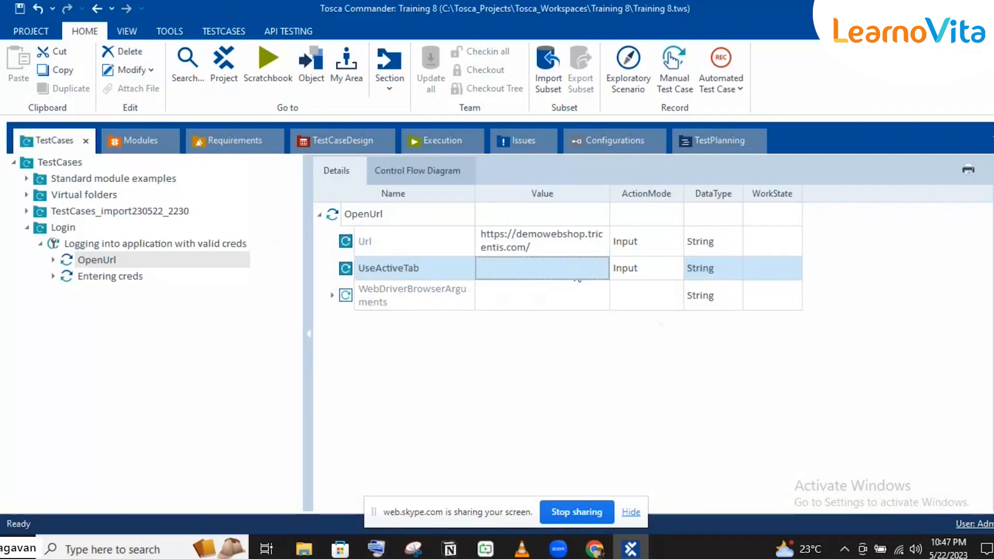
left_click(578, 279)
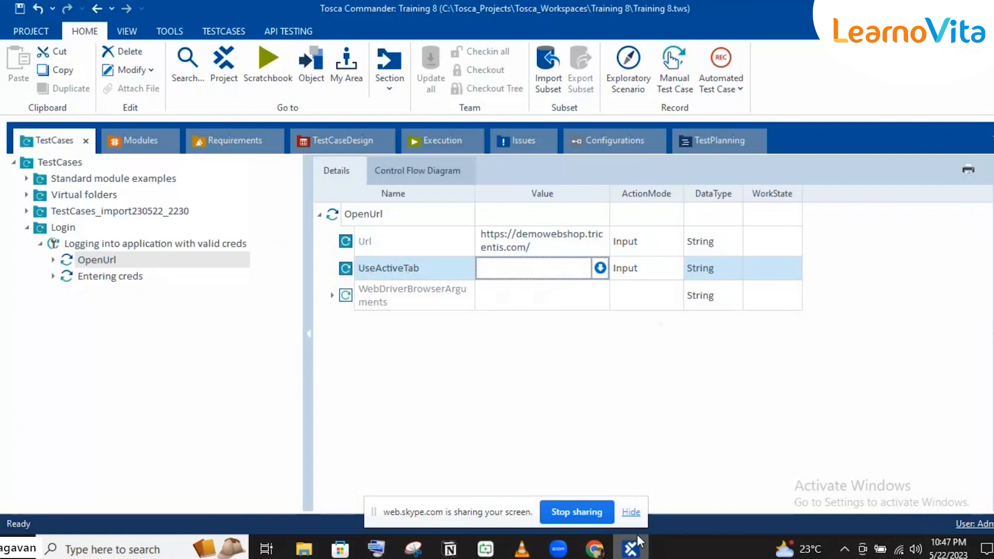
Get back to Tosca Commander, leave UseActiveTab blank and reselect the OpenUrl step row
left_click(631, 551)
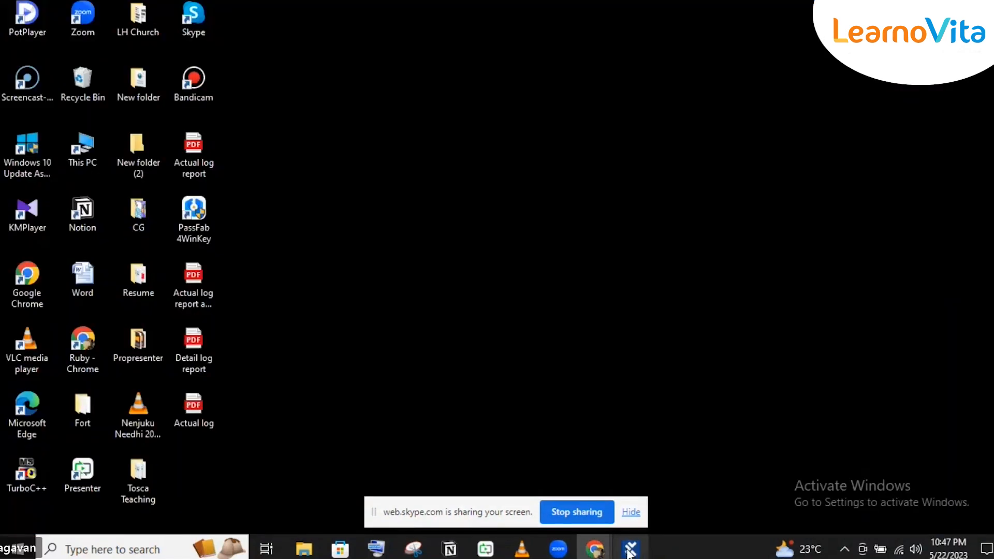
left_click(631, 551)
mouse_move(590, 550)
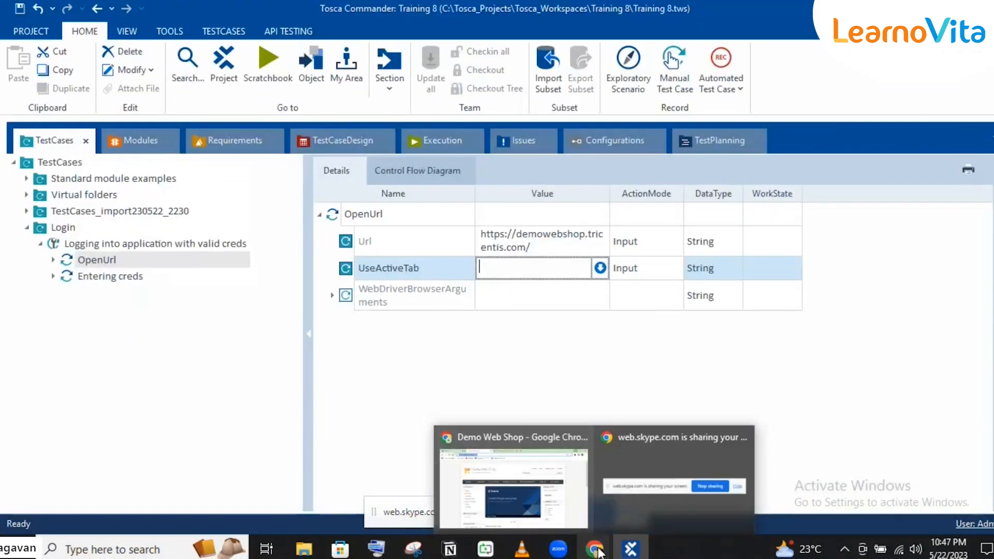
left_click(535, 486)
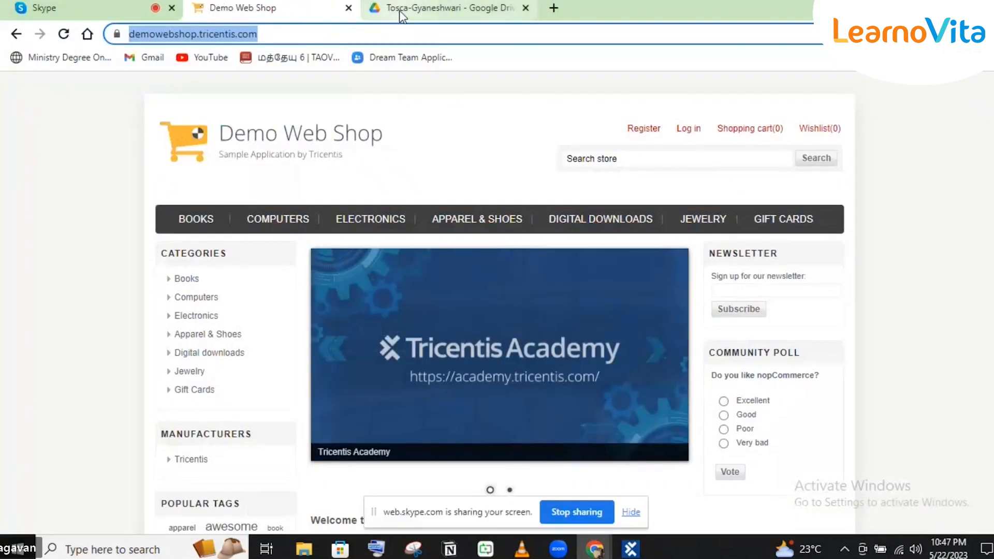
left_click(400, 10)
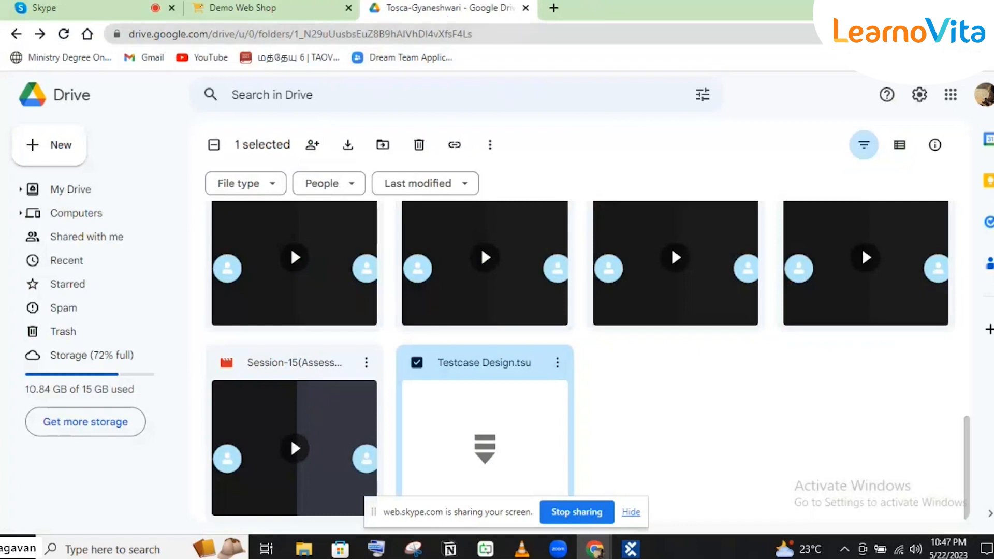
key("alt+Tab")
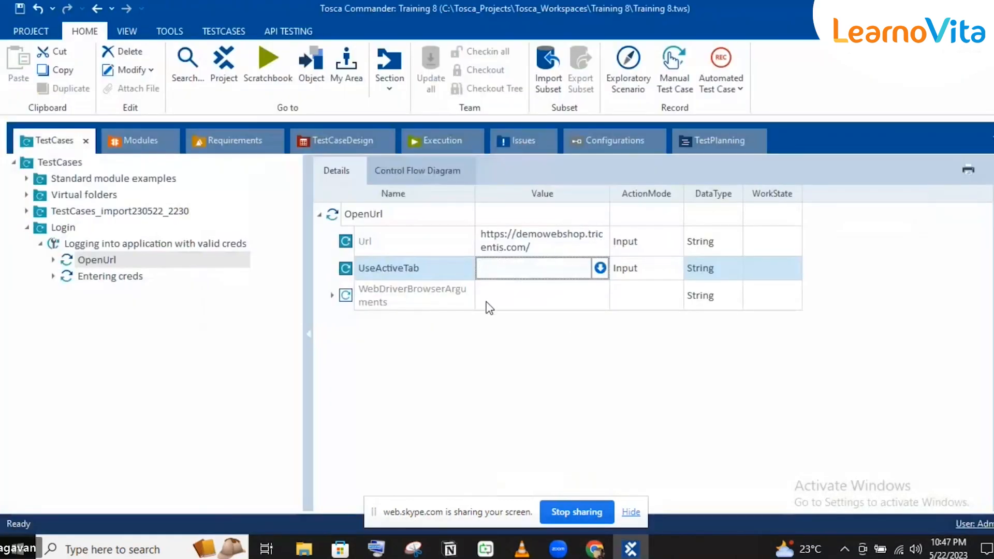
left_click(468, 300)
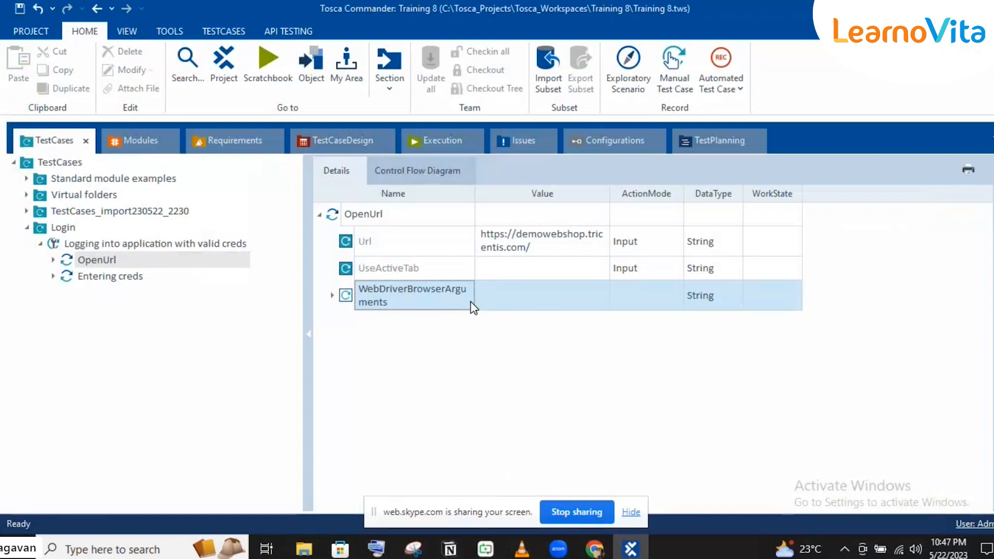
left_click(393, 224)
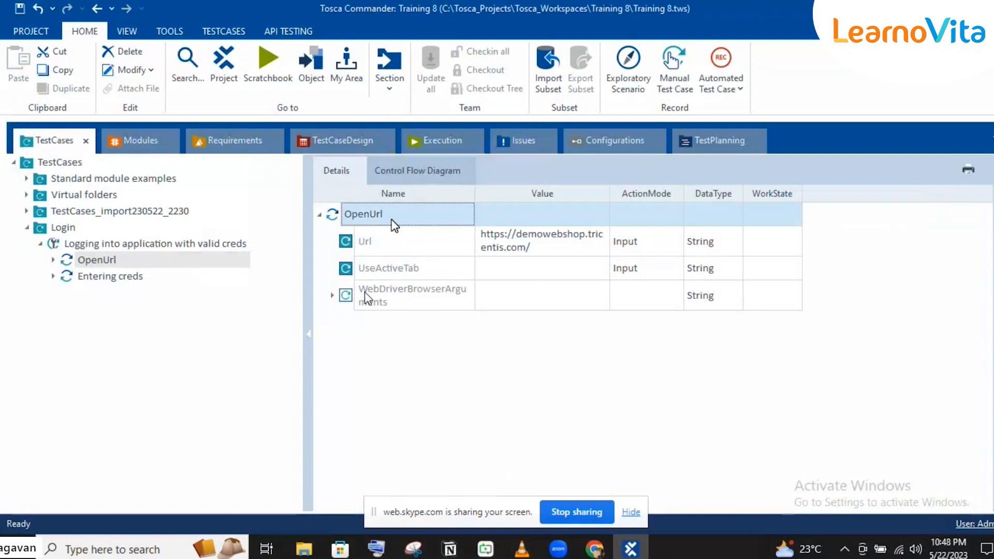
Review the Entering creds step values and check the Demo Web Shop page in Chrome
left_click(89, 278)
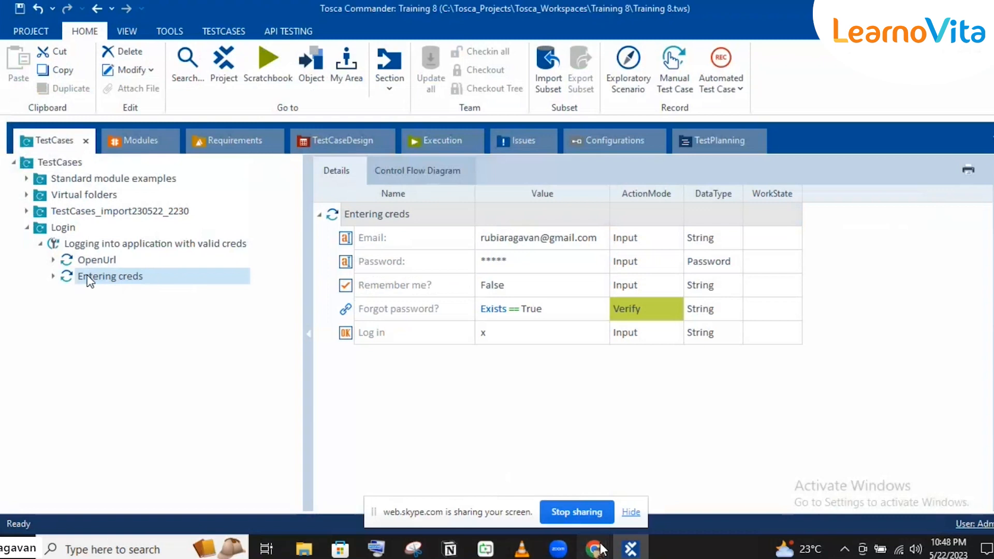
left_click(598, 548)
left_click(533, 493)
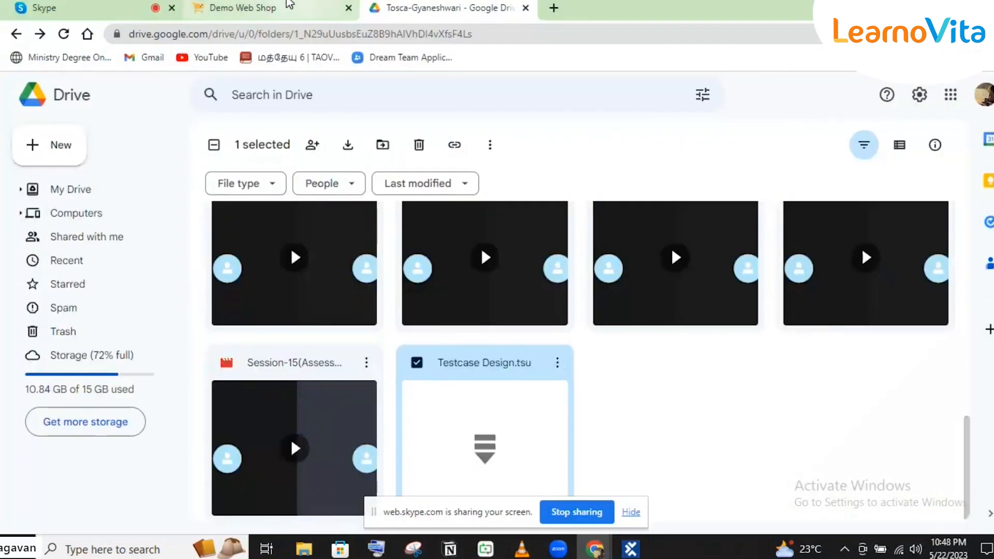
left_click(290, 6)
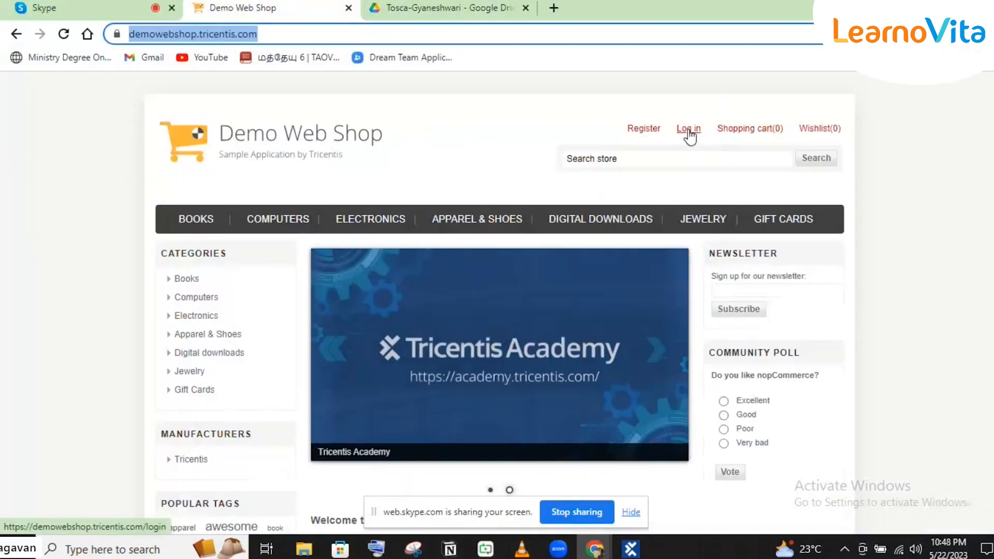
left_click(631, 549)
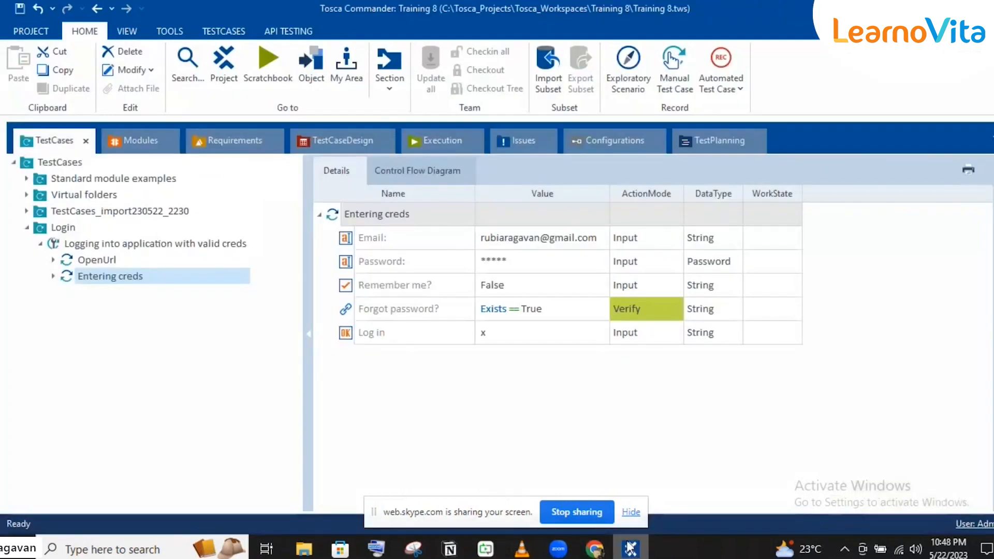
In Modules, expand Modules_import230522_2230 > Options and Menus in Home page and select Home Page-Options
left_click(140, 141)
left_click(26, 178)
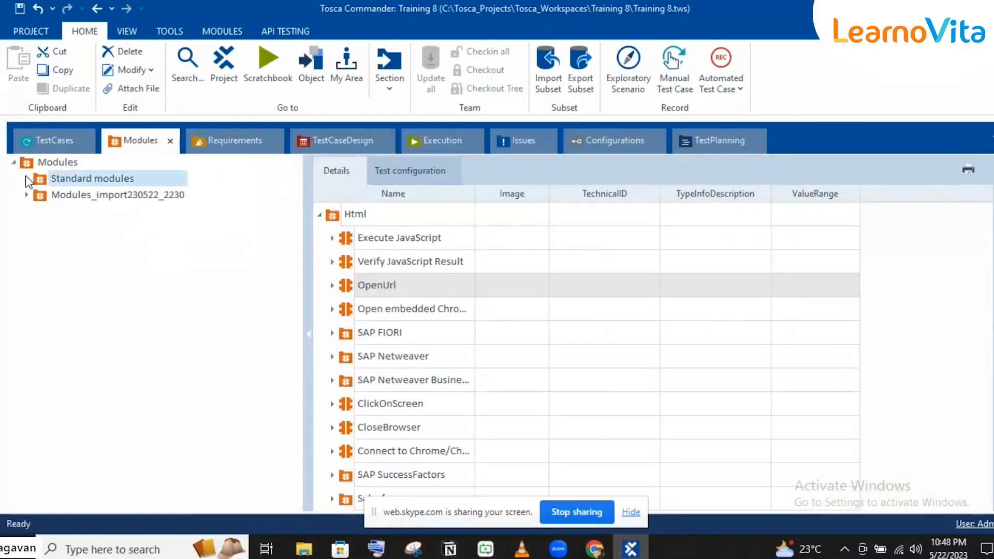
left_click(26, 196)
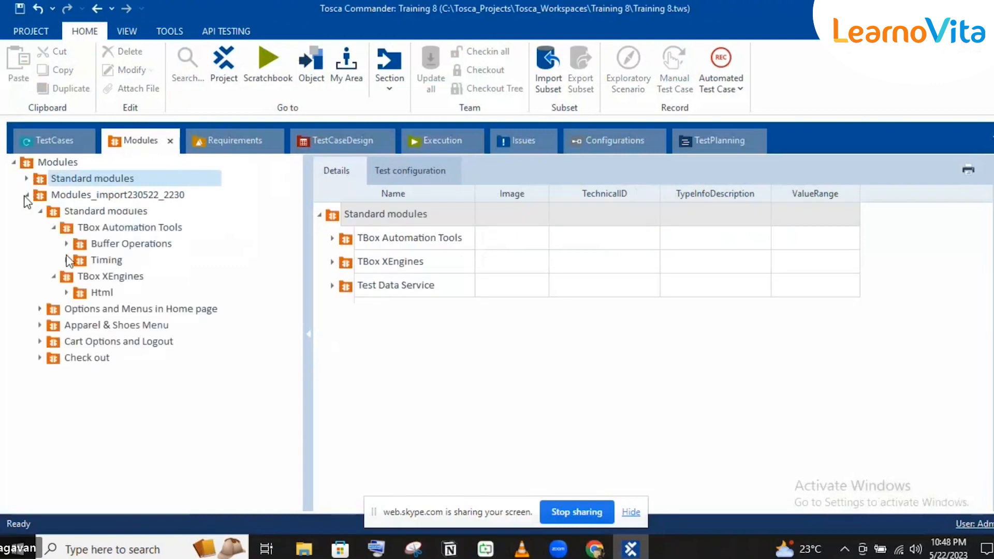
left_click(37, 210)
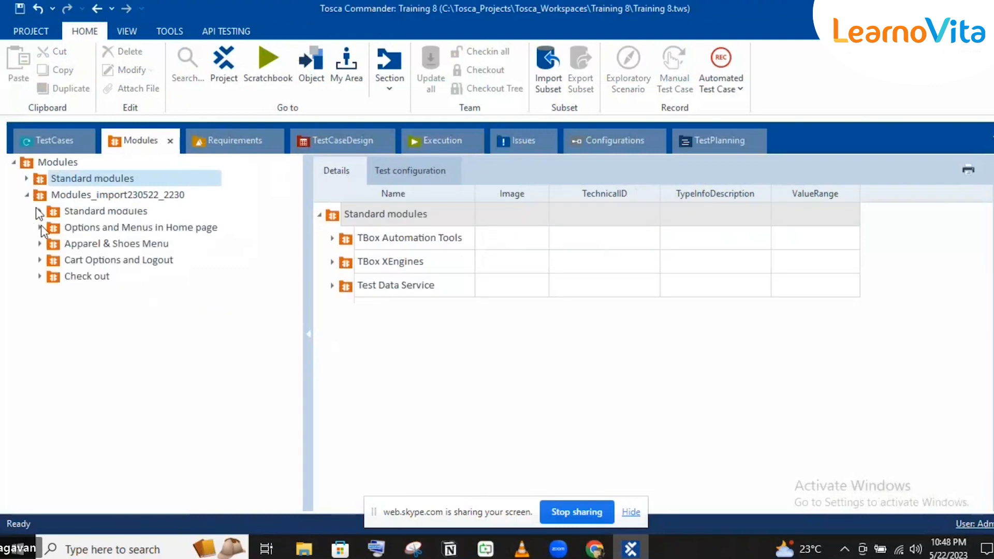
left_click(40, 227)
left_click(67, 244)
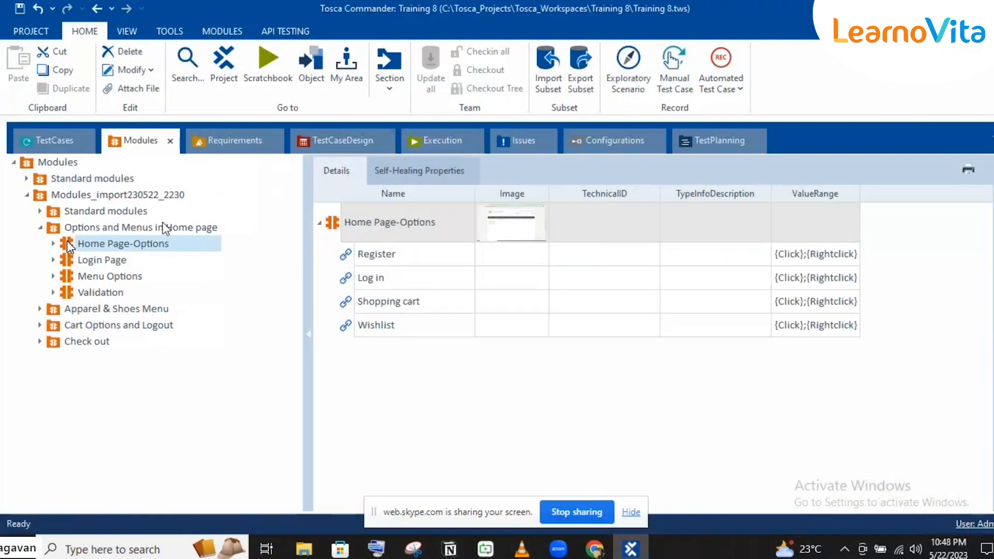
Insert Home Page-Options between OpenUrl and Entering creds, renamed 'Clicking on login link'
left_click_drag(69, 247, 106, 244)
left_click_drag(74, 293, 74, 275)
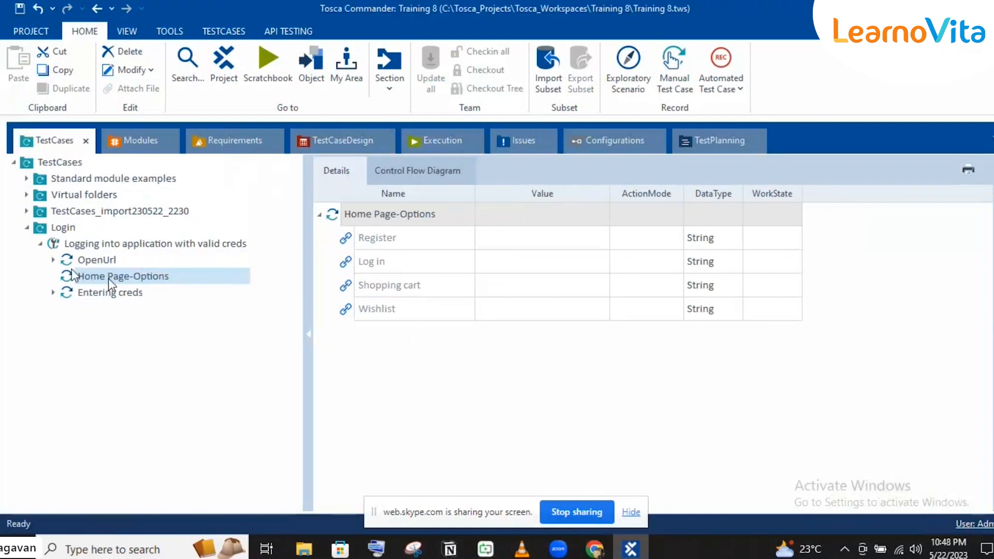
left_click(107, 278)
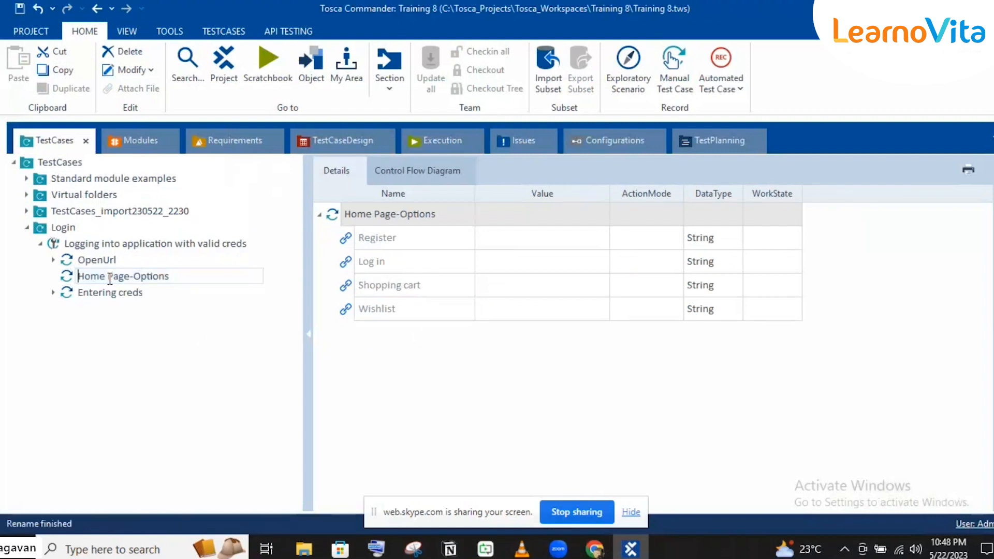
type("Clicking on login link")
key("Return")
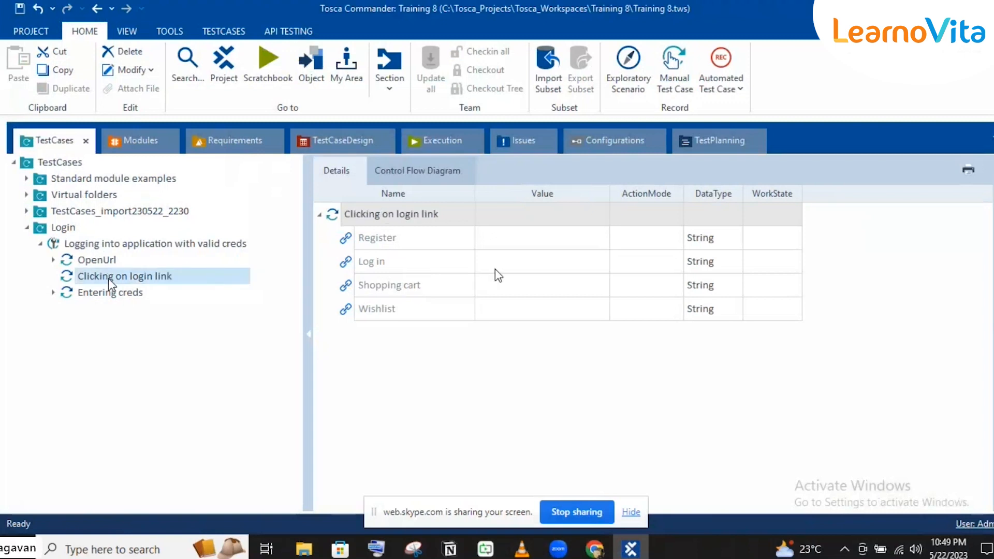
Set the Log in link value to x and review the whole login test case
left_click(515, 268)
type("x")
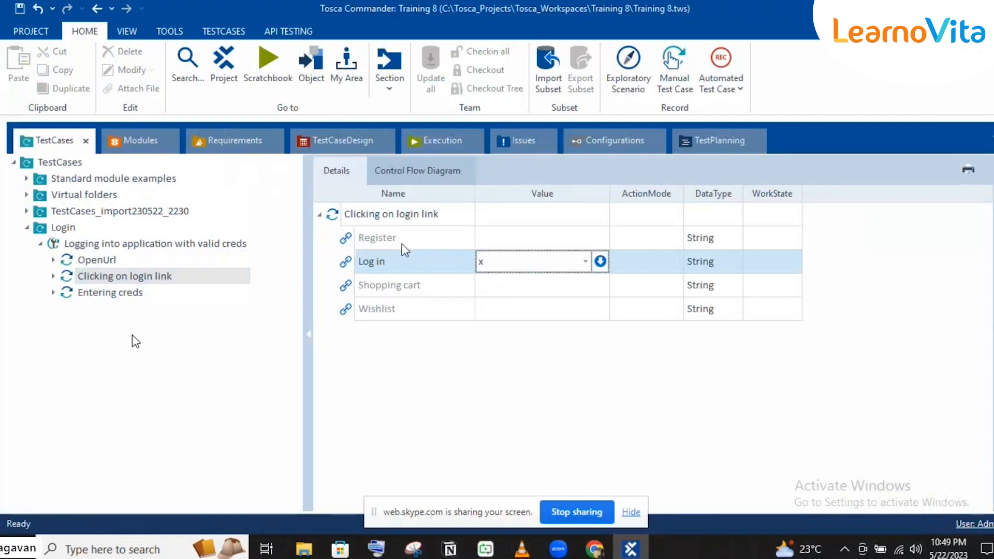
key("Up")
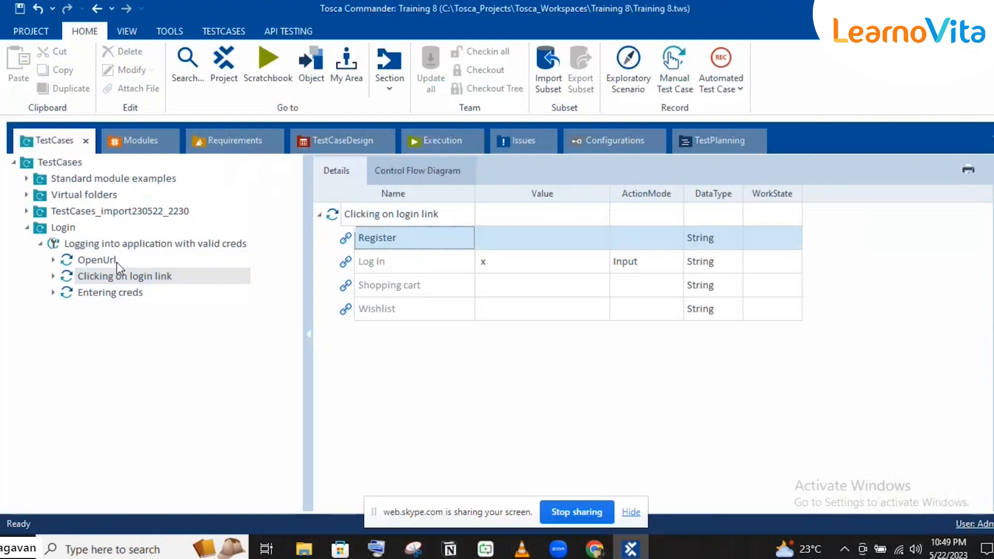
left_click(437, 264)
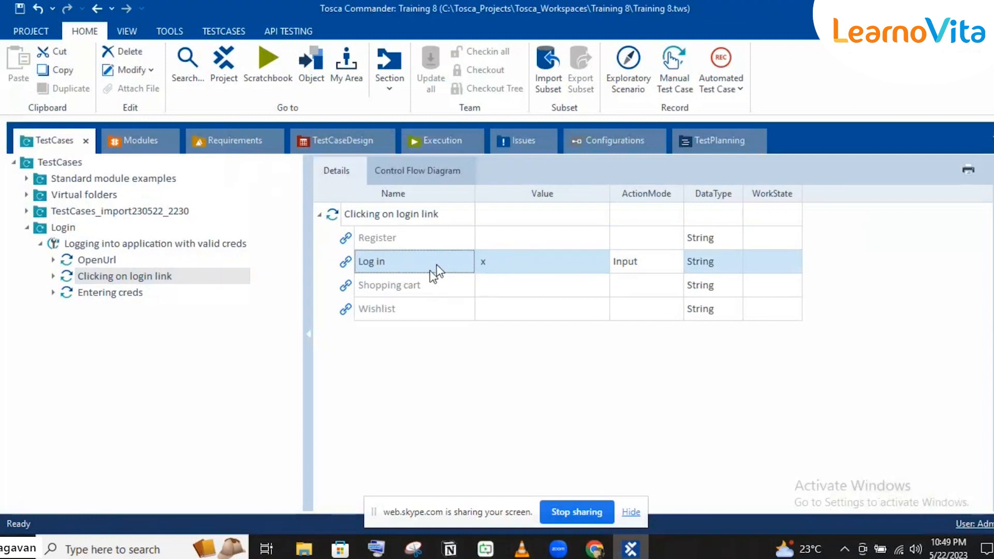
left_click(132, 248)
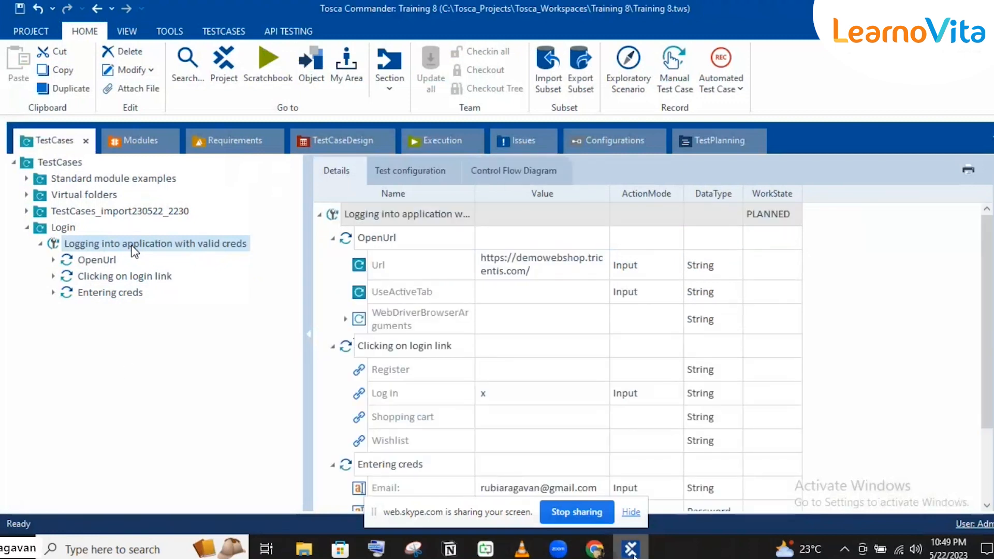
mouse_move(635, 555)
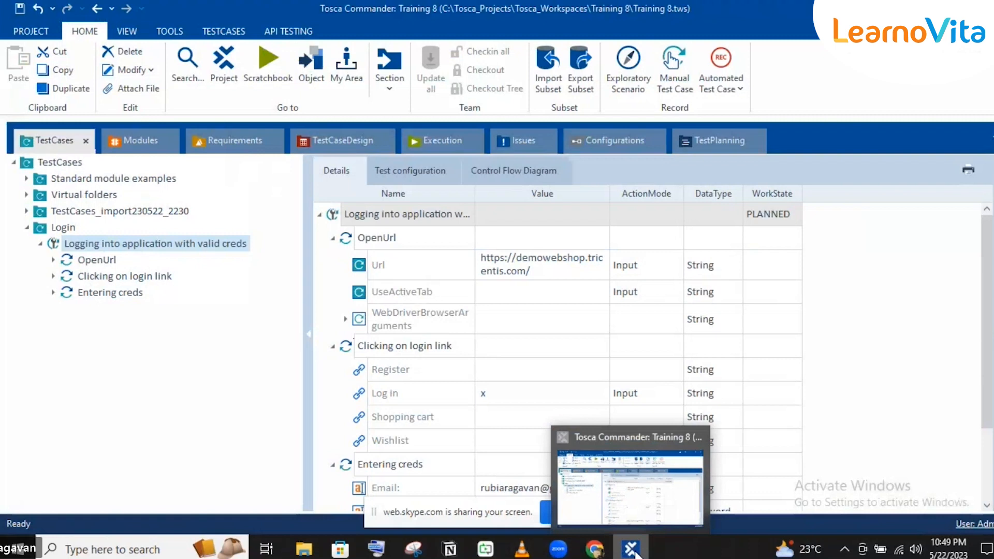
Close Chrome's Demo Web Shop and Google Drive tabs, then bring Tosca Commander back
left_click(635, 553)
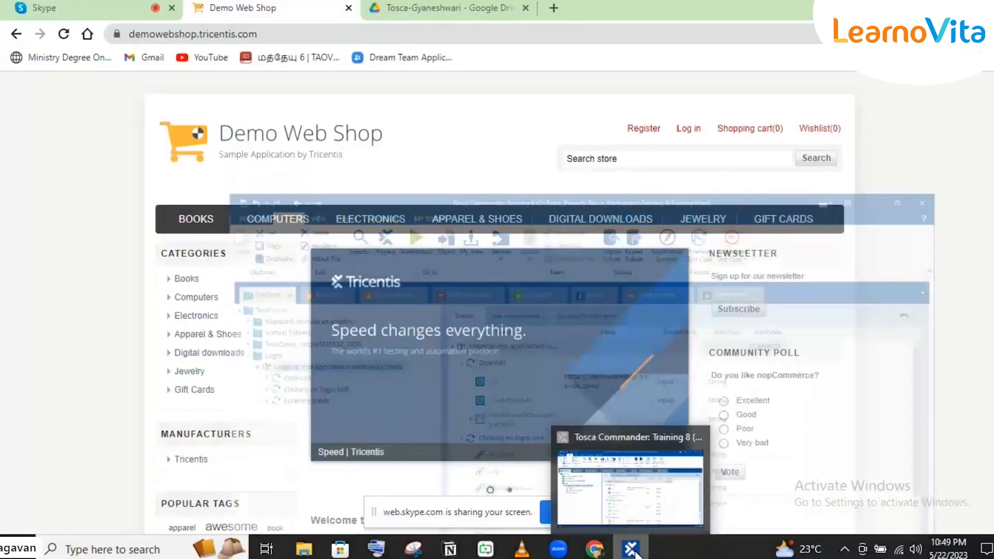
left_click(635, 553)
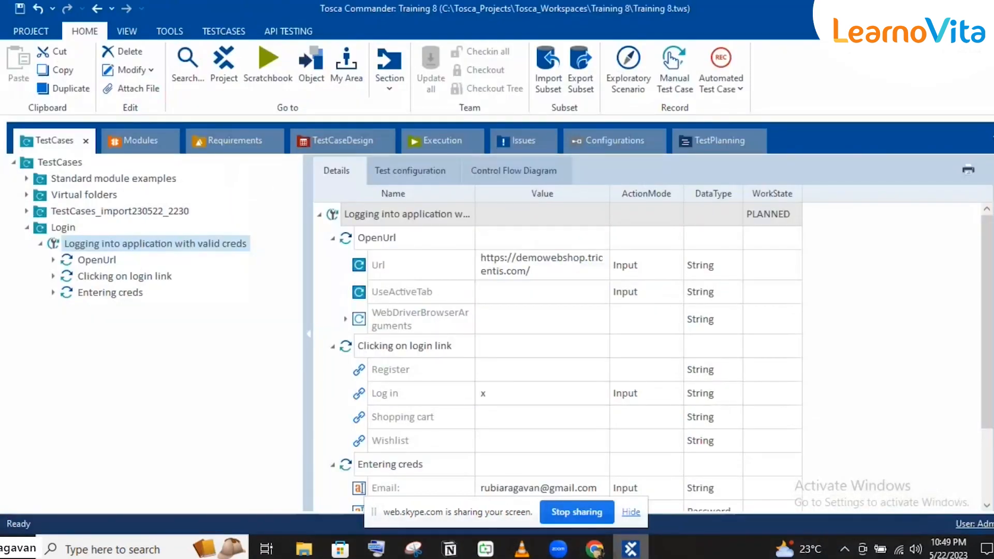
left_click(943, 8)
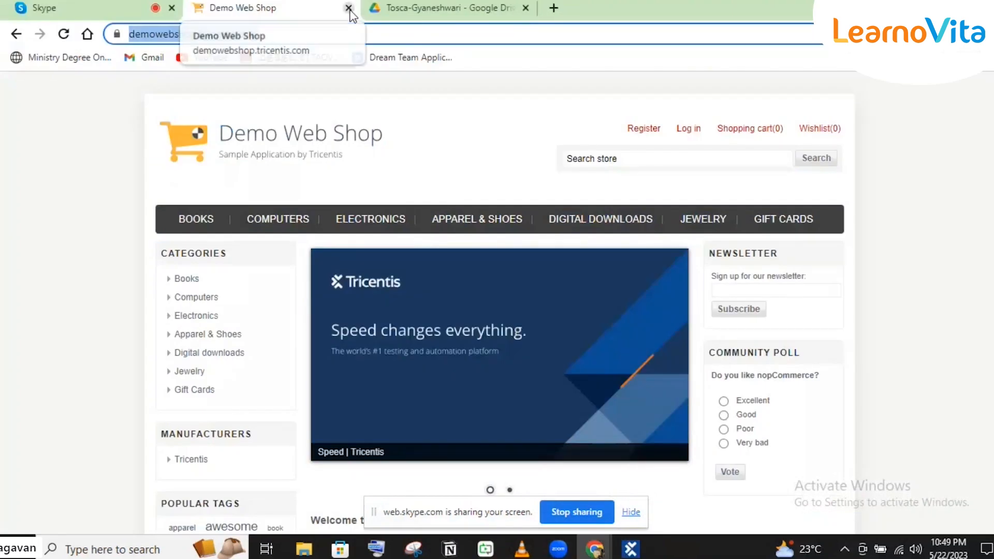
left_click(348, 9)
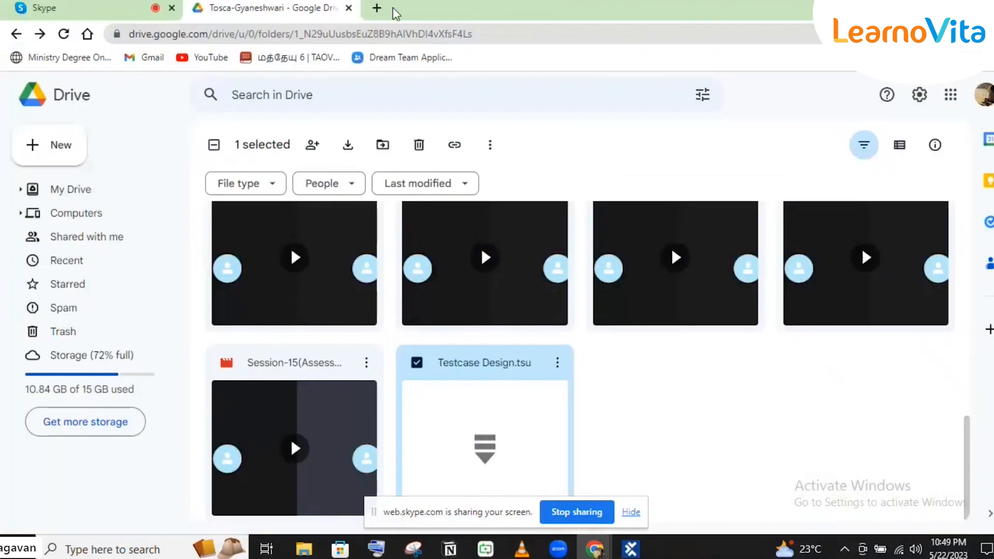
left_click(349, 9)
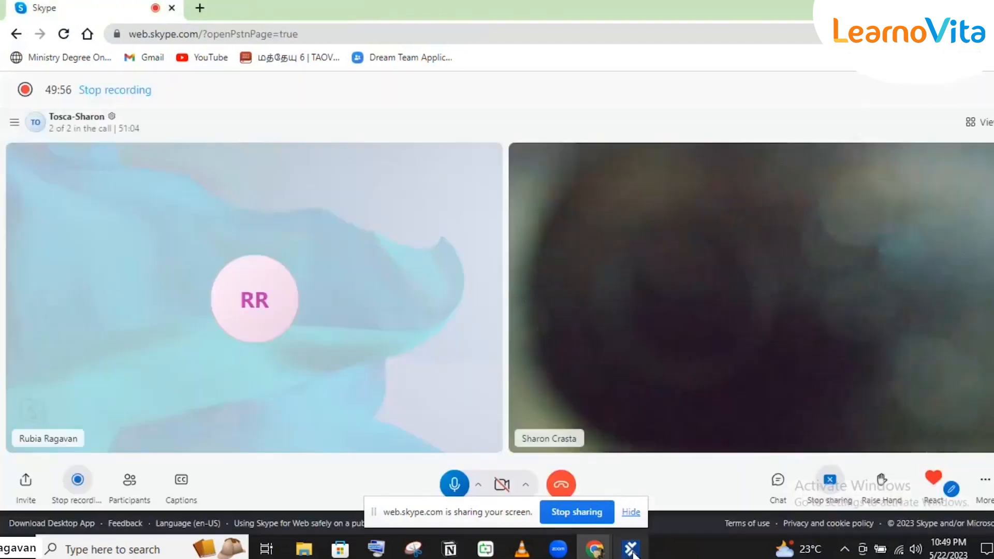
left_click(631, 551)
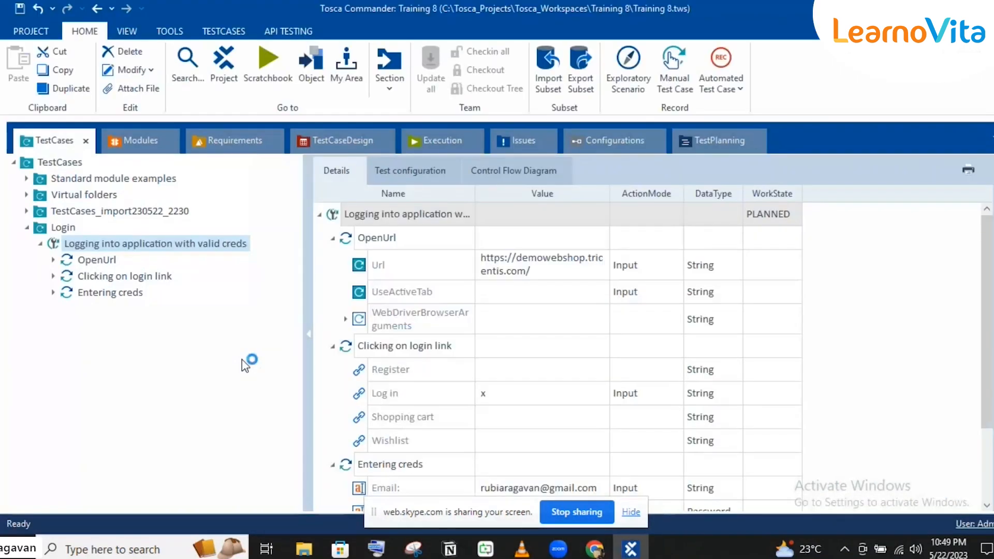
Add the Html CloseBrowser module as the last step of the login test case
left_click(133, 141)
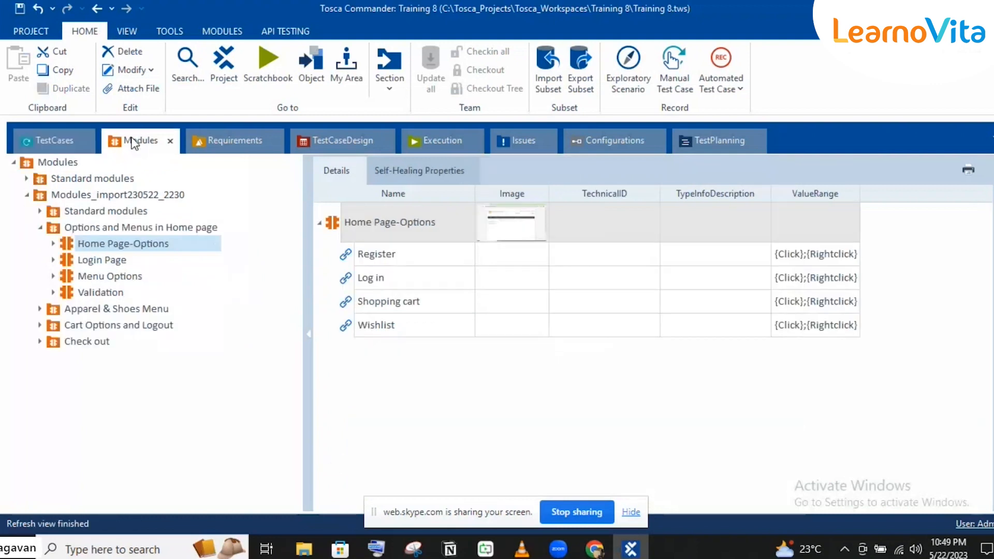
left_click(27, 178)
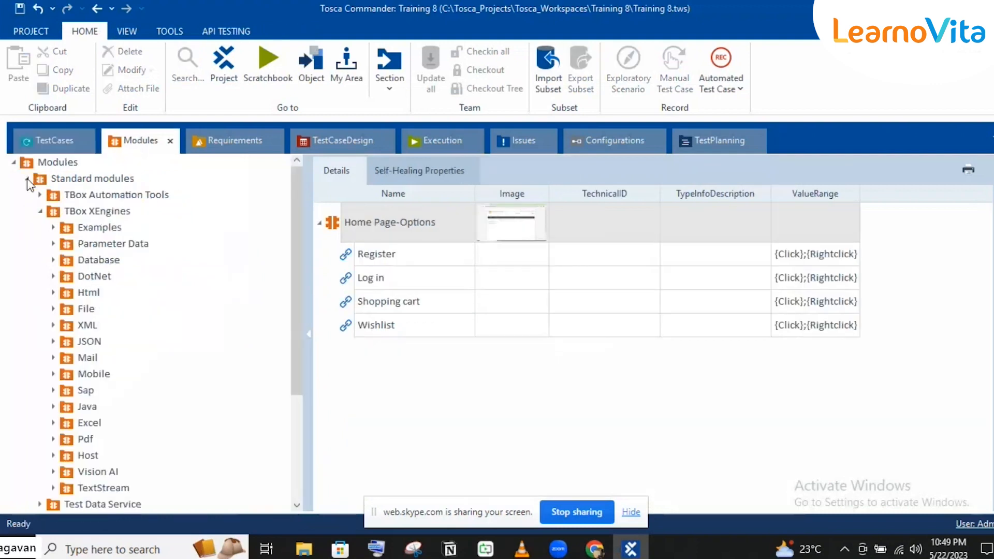
left_click(87, 293)
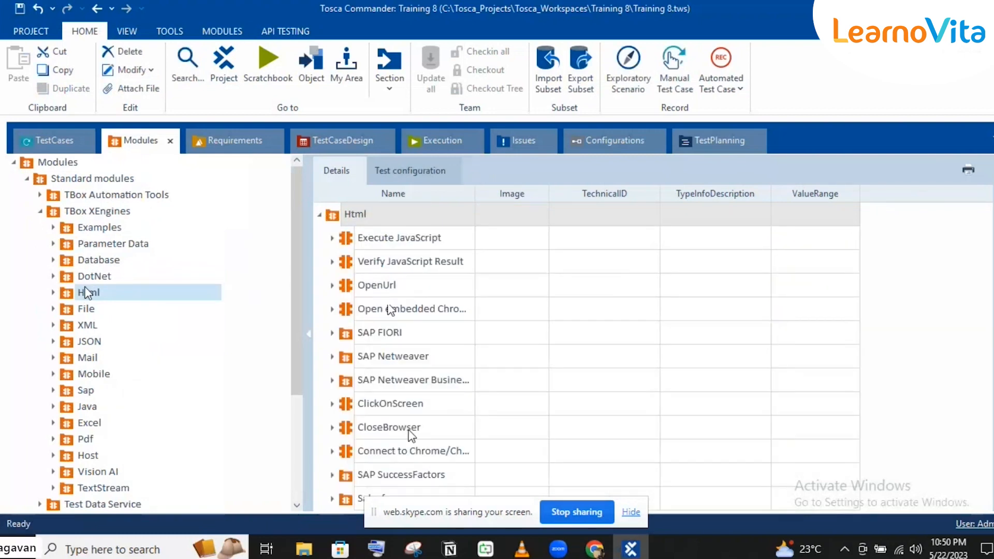
left_click(365, 435)
left_click_drag(366, 437, 110, 243)
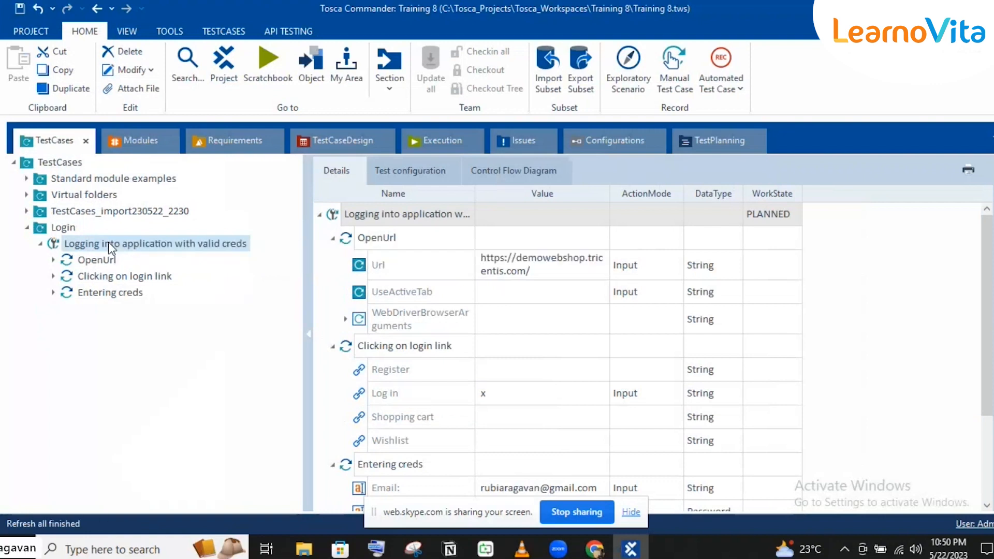
Enter Demo* as the CloseBrowser Title value
left_click(523, 246)
left_click(521, 248)
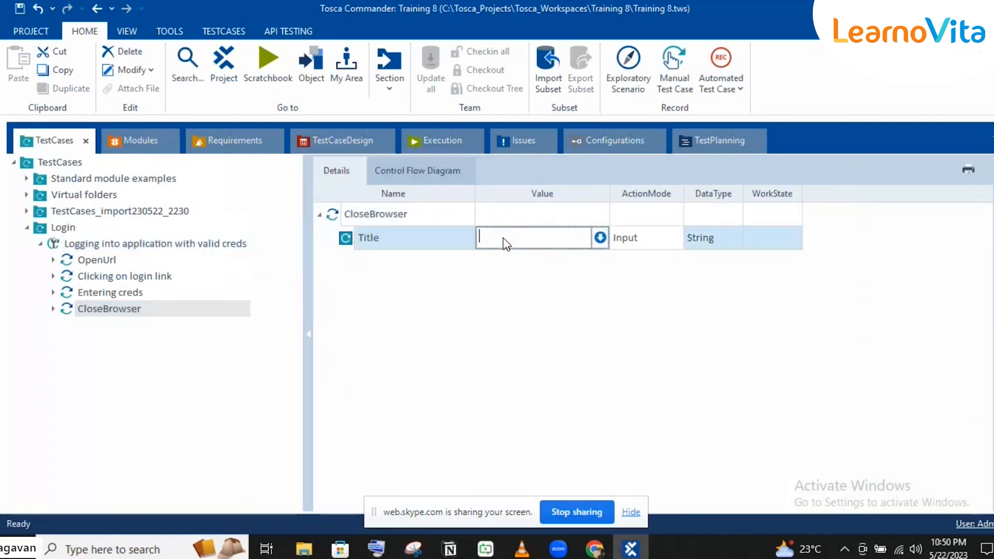
type("Dee")
key("BackSpace")
type("mo*")
Load the login test case into ScratchBook
left_click(171, 244)
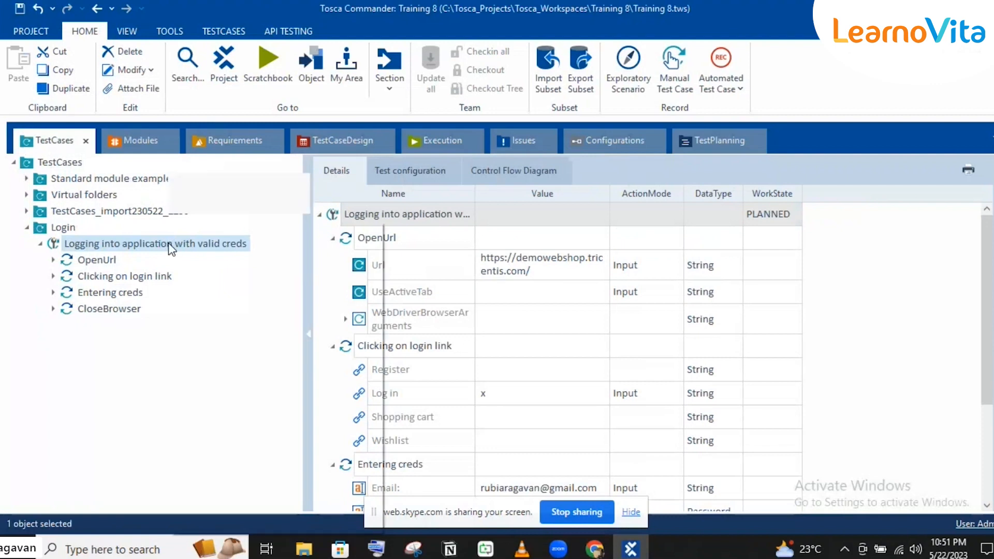
right_click(168, 243)
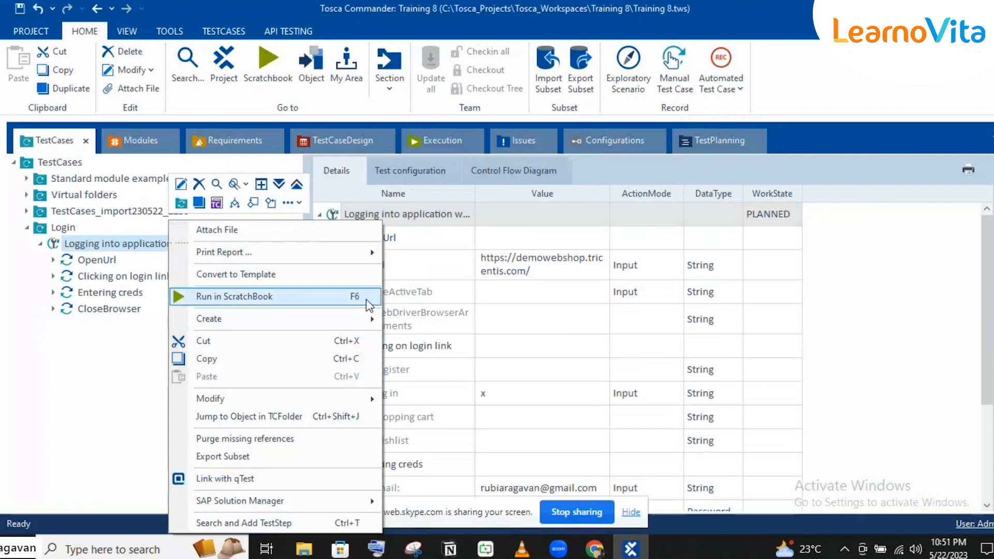
left_click(833, 136)
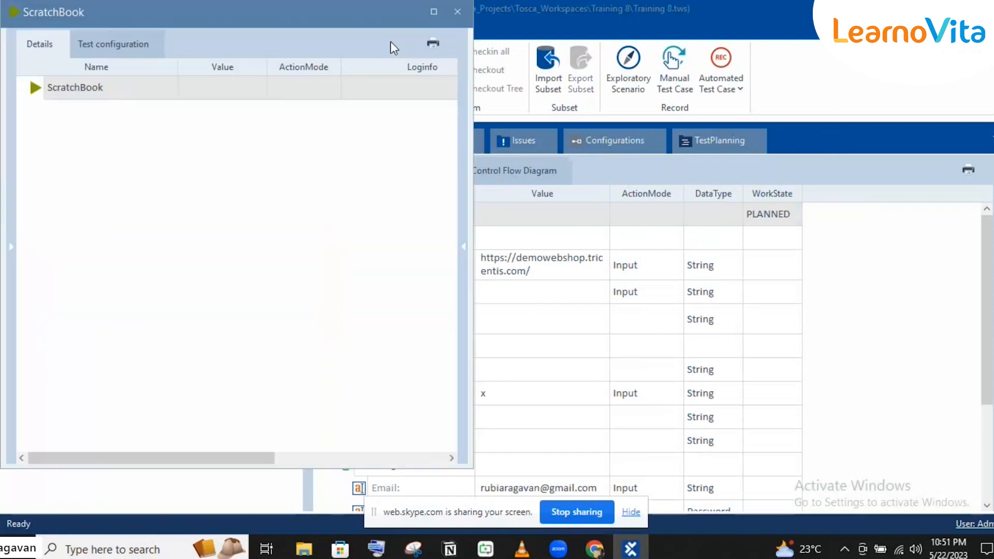
left_click_drag(185, 12, 744, 135)
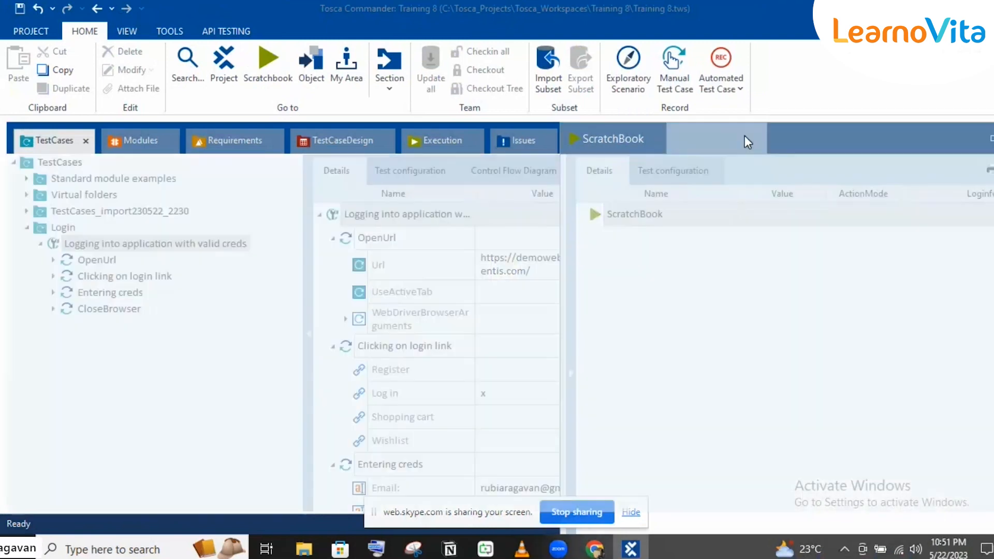
left_click(44, 145)
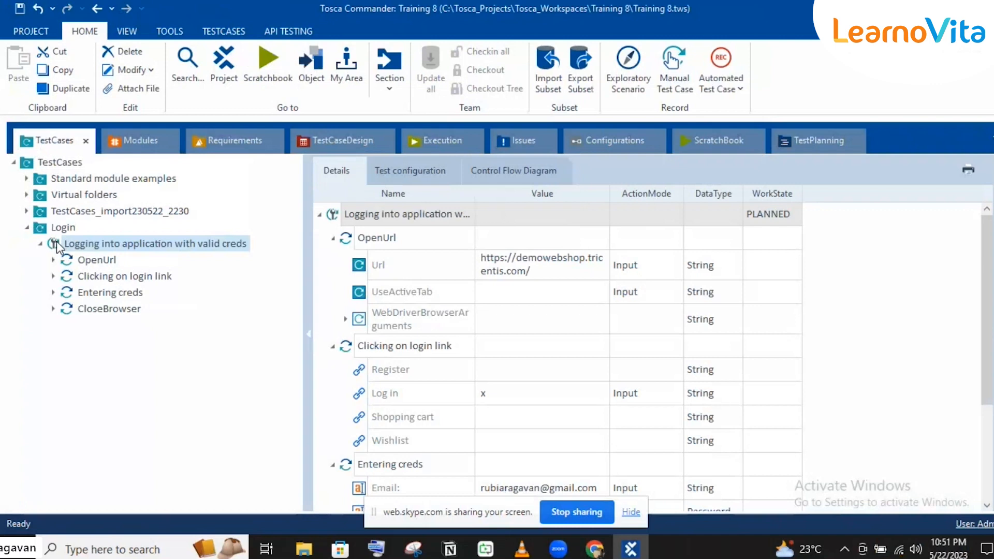
left_click_drag(124, 250, 75, 216)
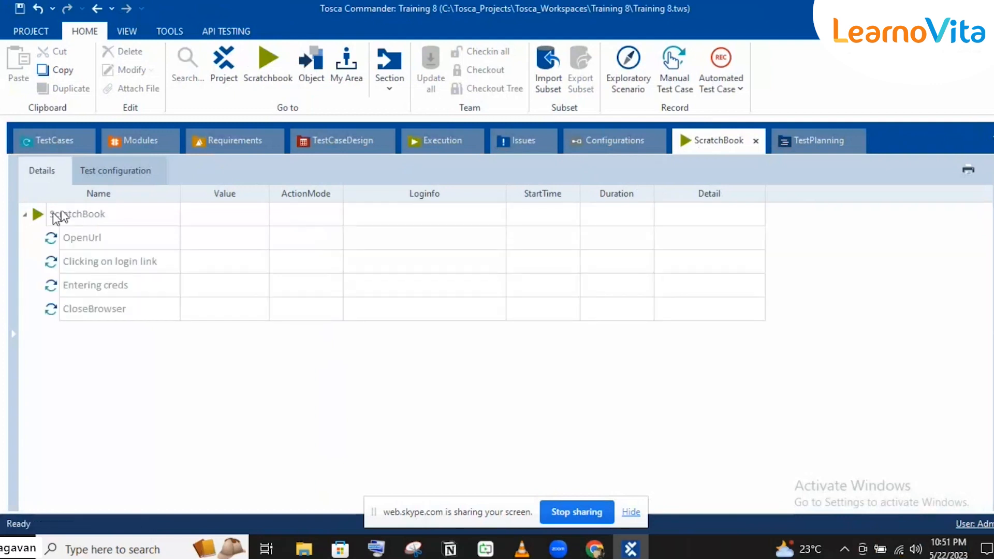
Redock ScratchBook, select its root and run all four steps with F6
left_click(54, 215)
left_click(755, 141)
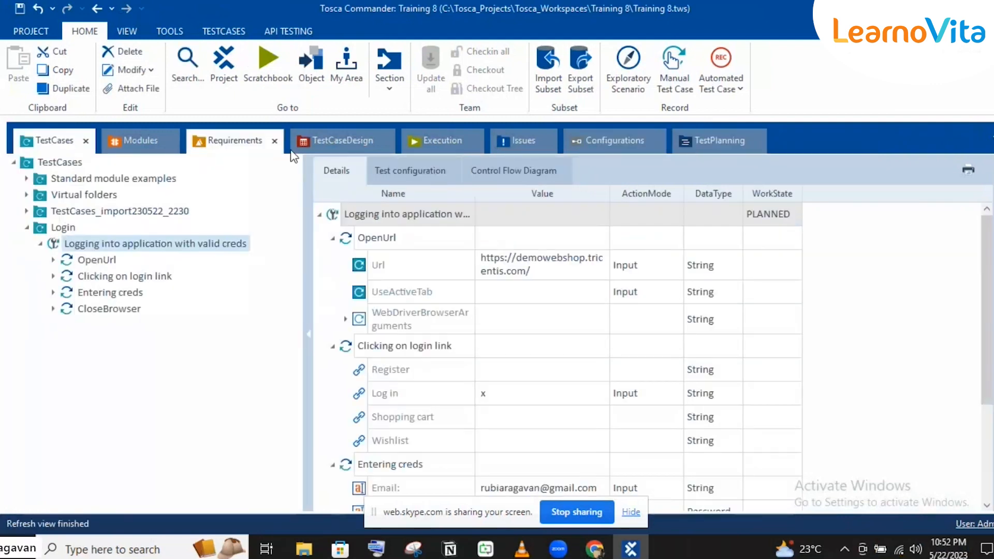
left_click(264, 84)
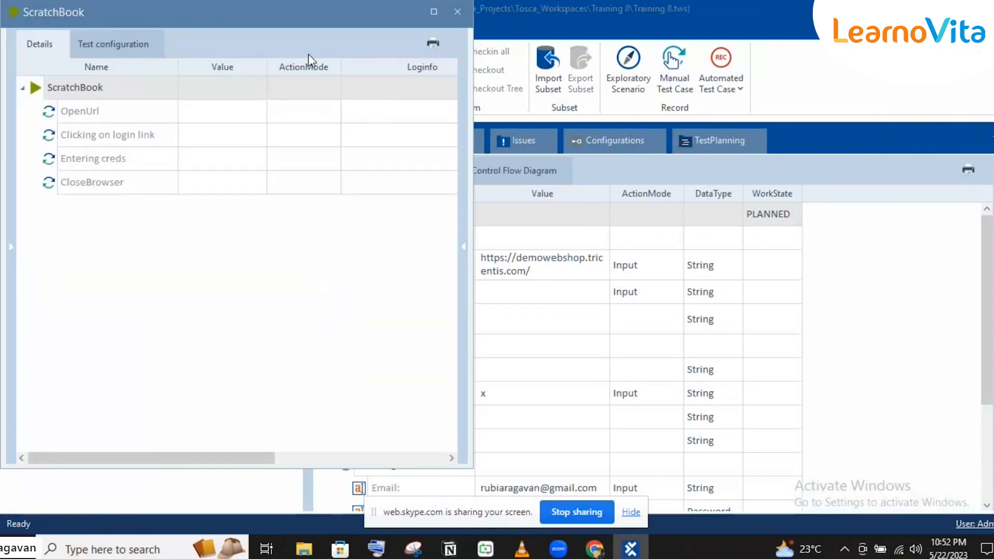
left_click_drag(207, 16, 275, 23)
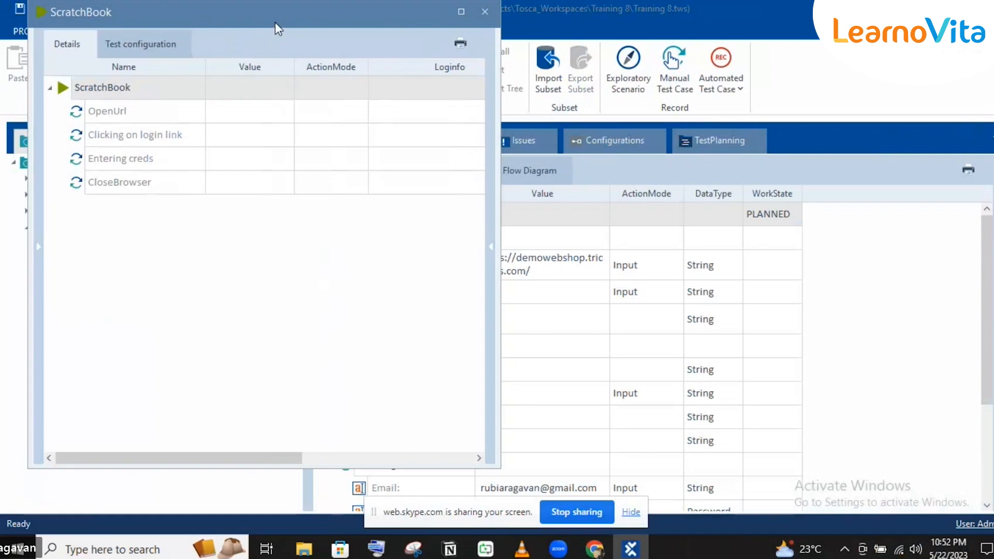
double_click(275, 23)
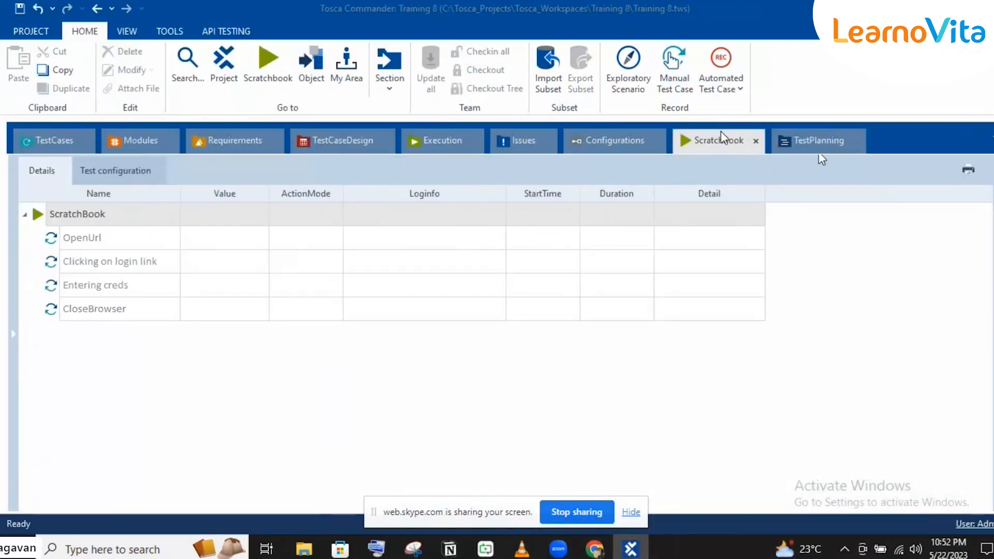
left_click(804, 140)
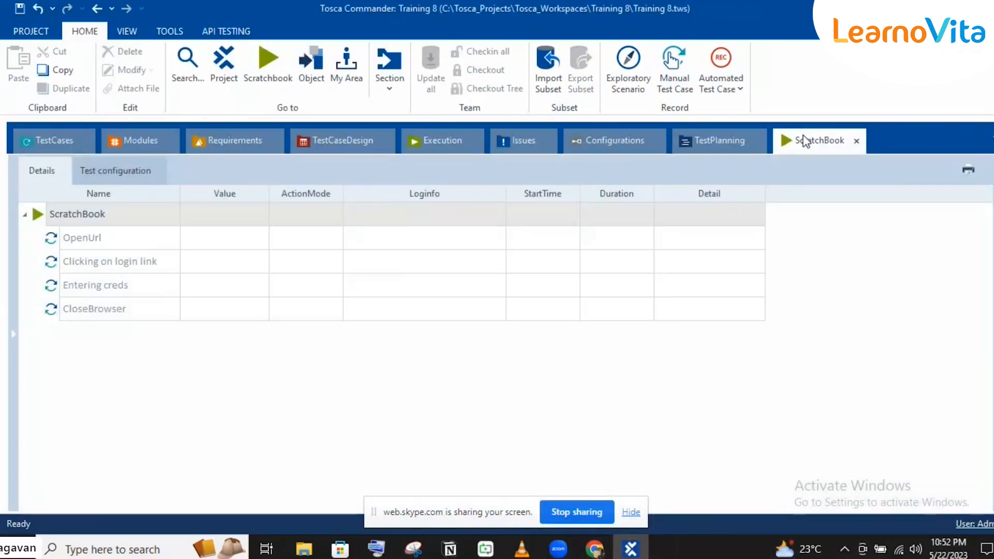
left_click(39, 217)
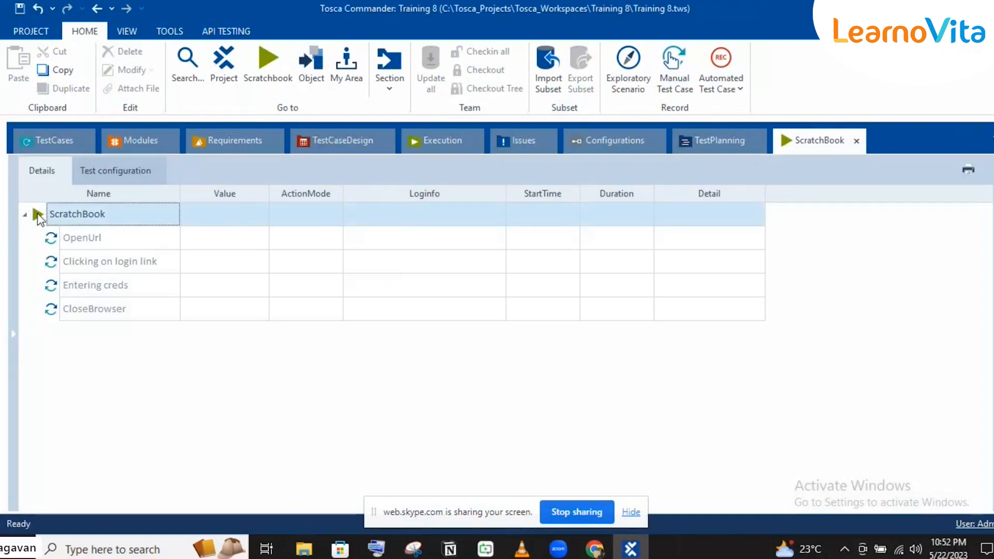
key("F6")
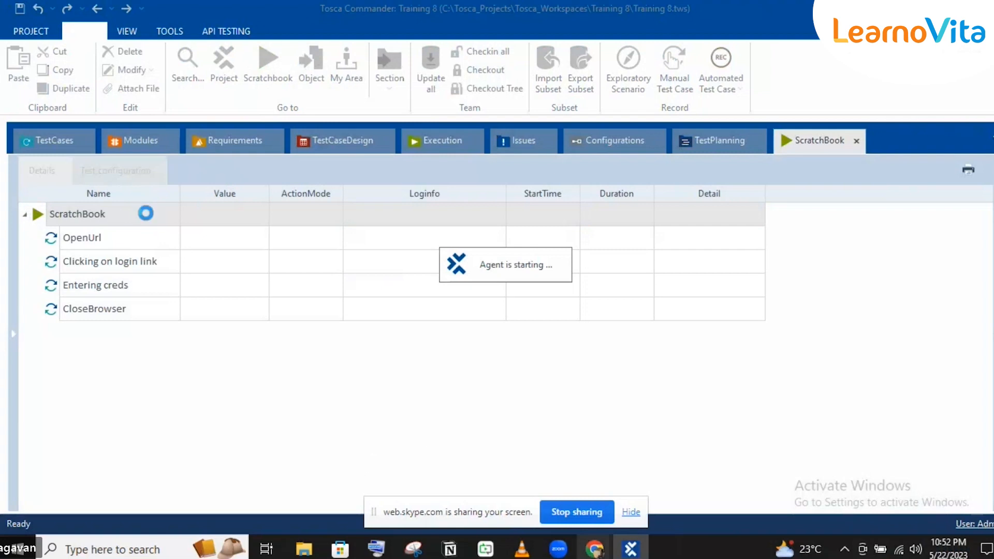
Bring the Skype call page forward, then return to Tosca to watch the run
mouse_move(595, 548)
left_click(563, 496)
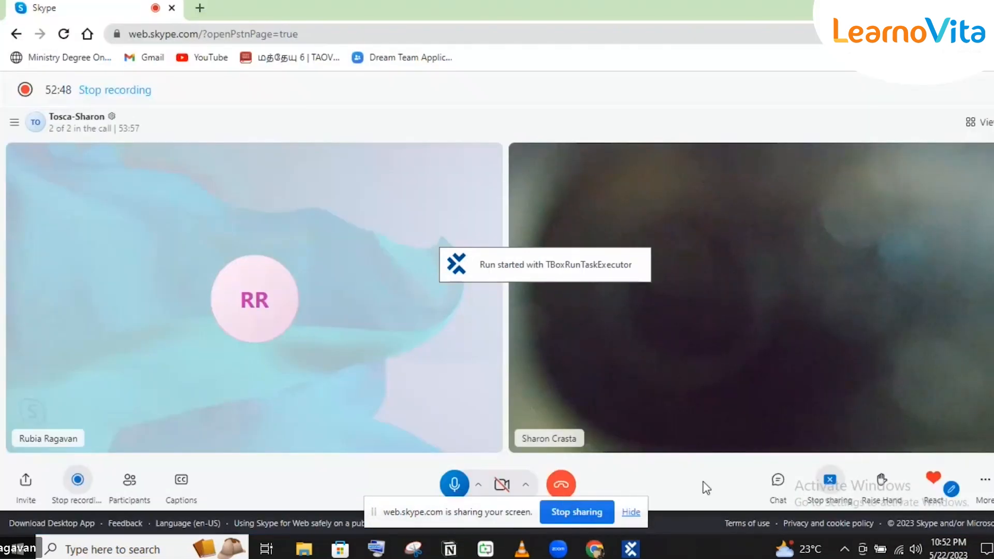
left_click(644, 550)
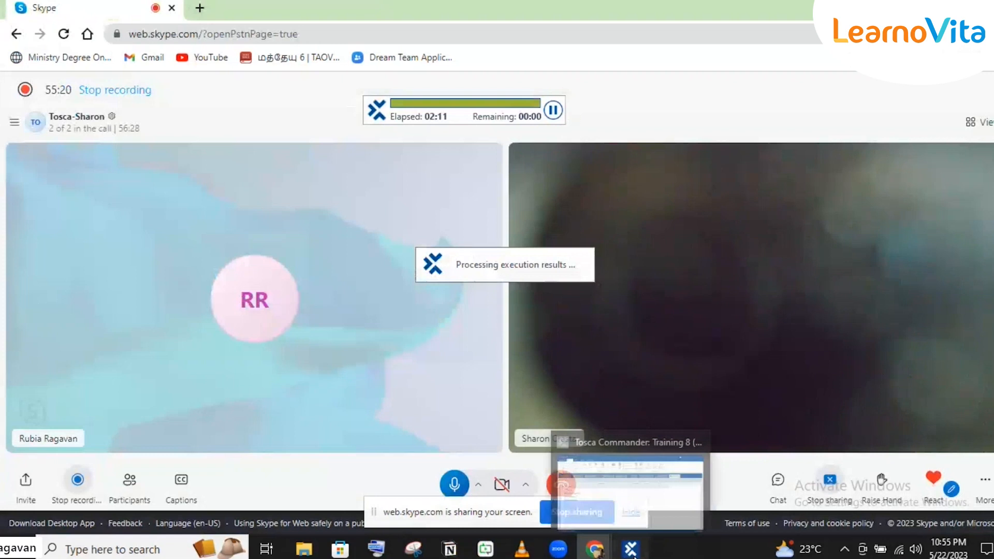
Expand the passed Clicking on login link and Entering creds results, then return to TestCases
left_click(632, 554)
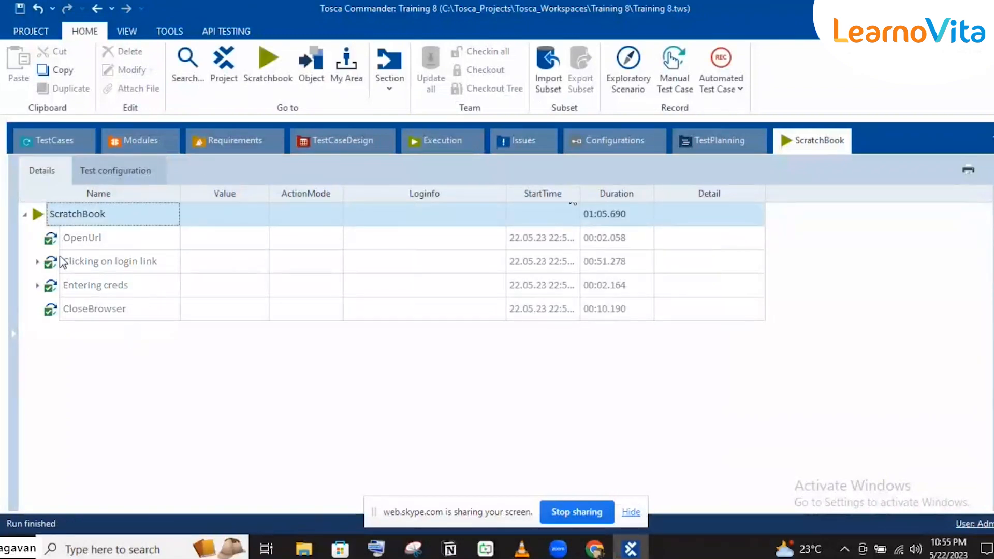
left_click(37, 262)
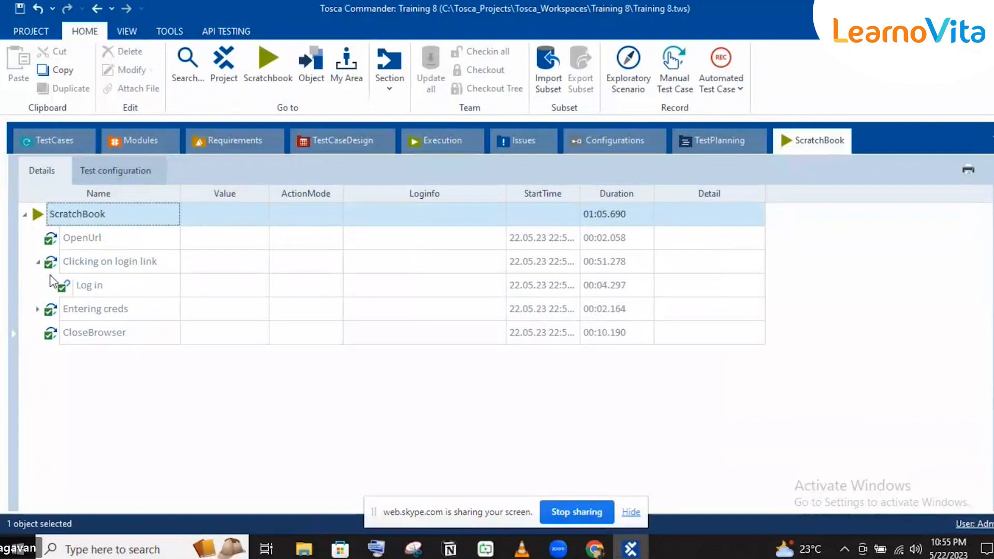
left_click(37, 309)
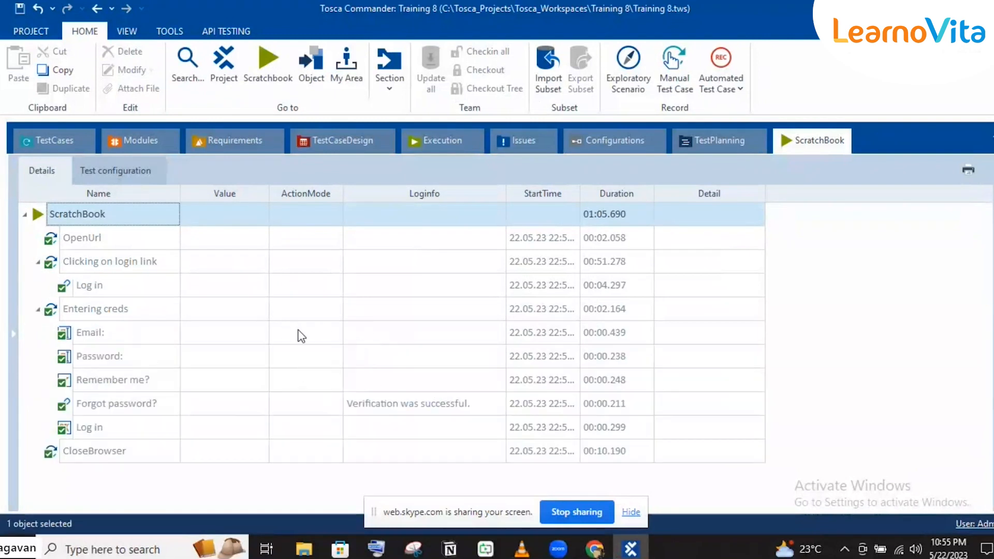
left_click(52, 147)
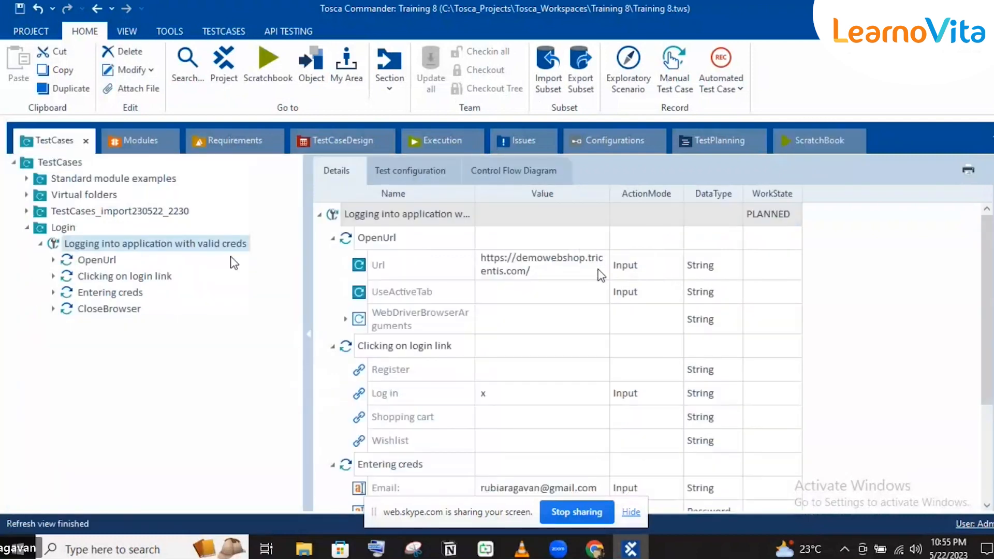
Enter a new password in the Entering creds Password value, then reopen the ScratchBook run results
scroll(595, 409, "down", 4)
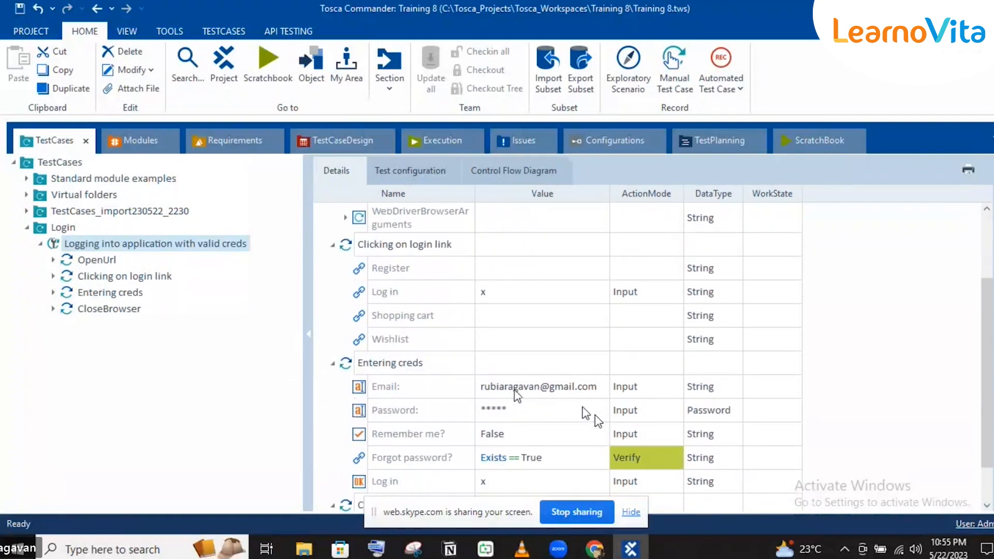
left_click(536, 404)
left_click(535, 402)
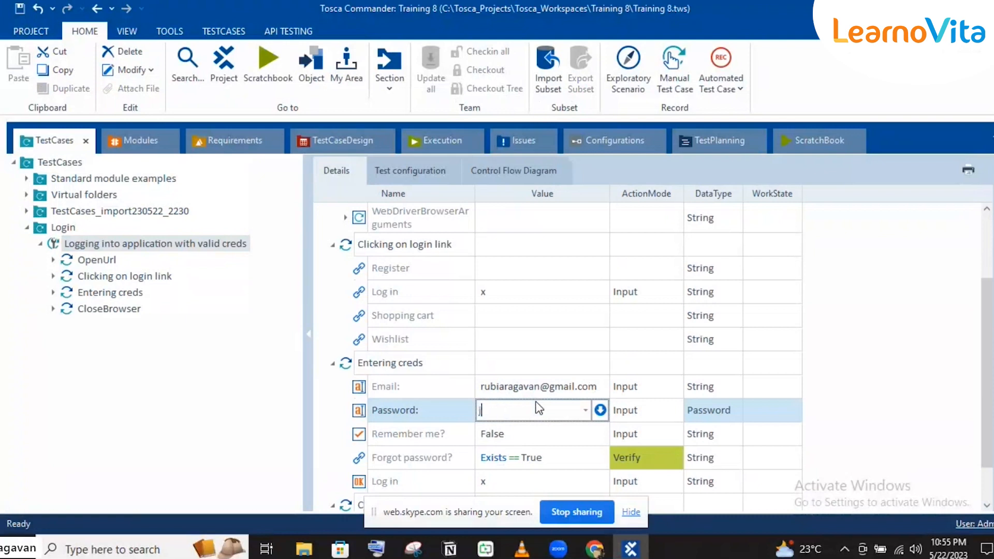
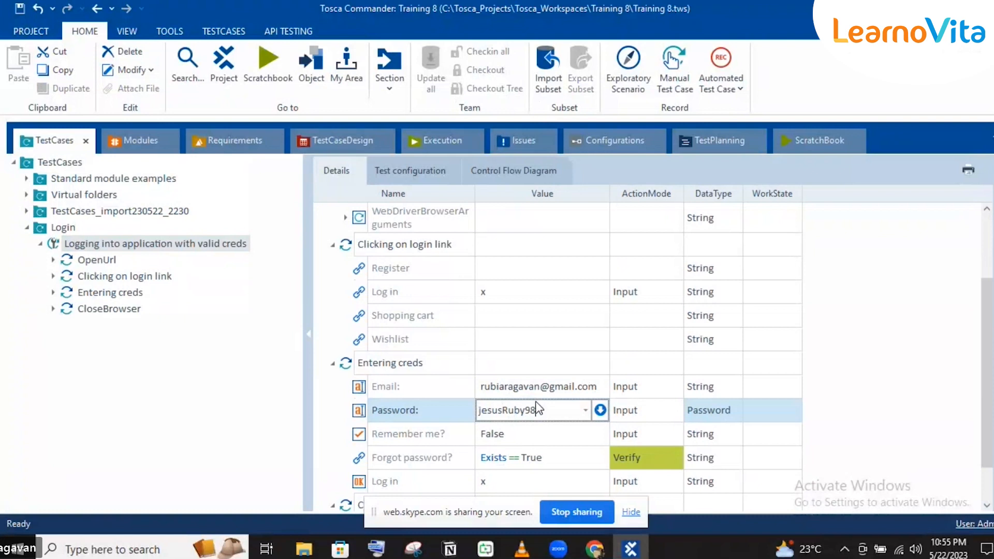
left_click(479, 360)
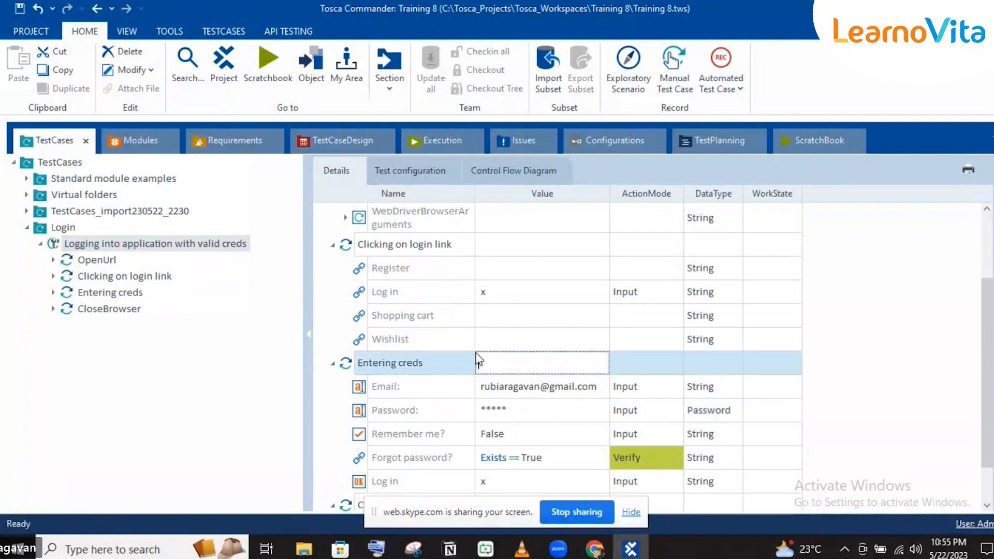
left_click(524, 212)
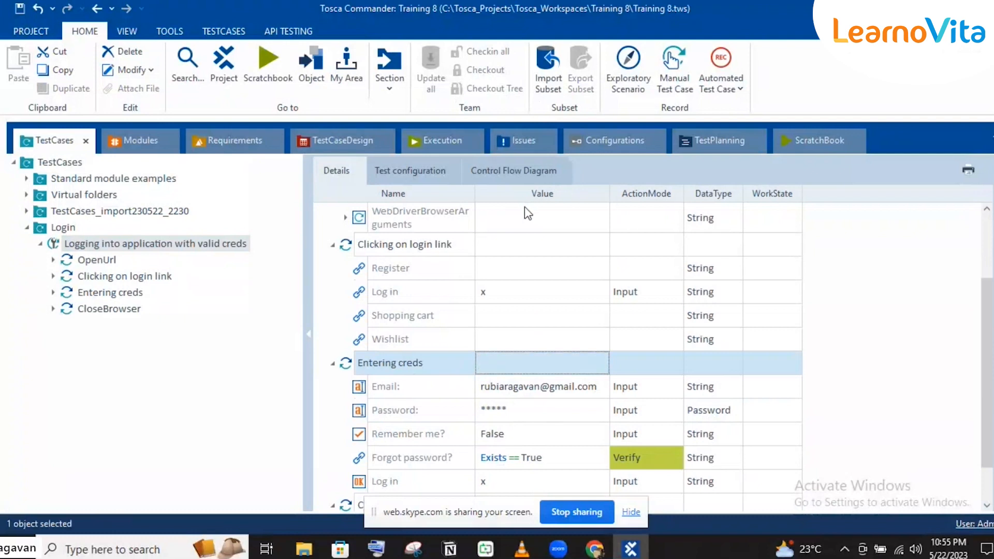
left_click(810, 130)
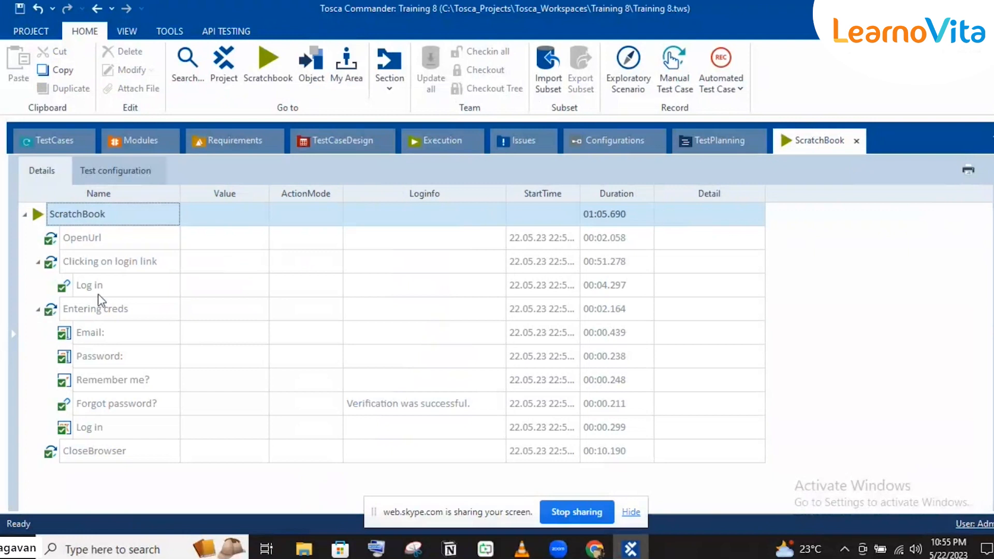
Review the OpenUrl and CloseBrowser results, then reselect the 'Logging into application with valid creds' test case
left_click(60, 243)
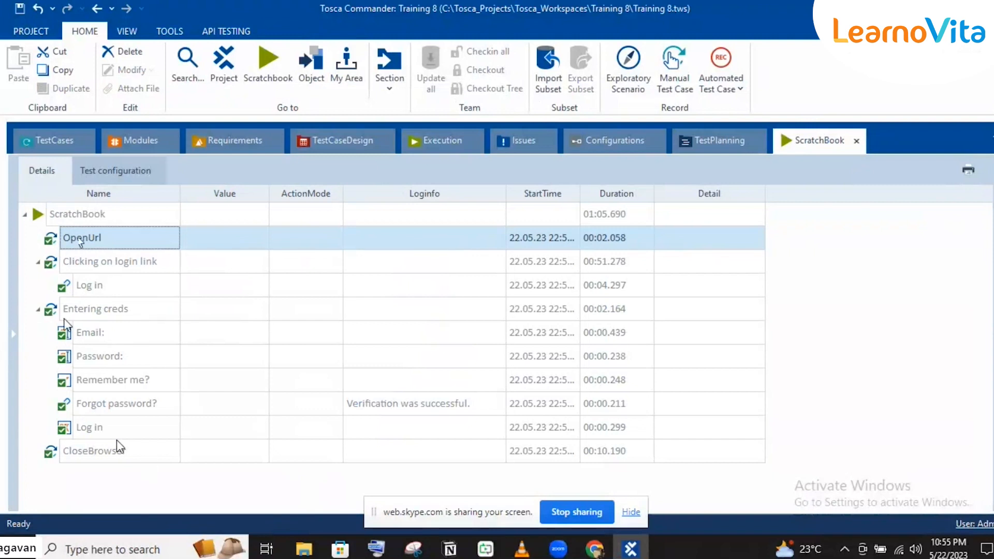
left_click(94, 454)
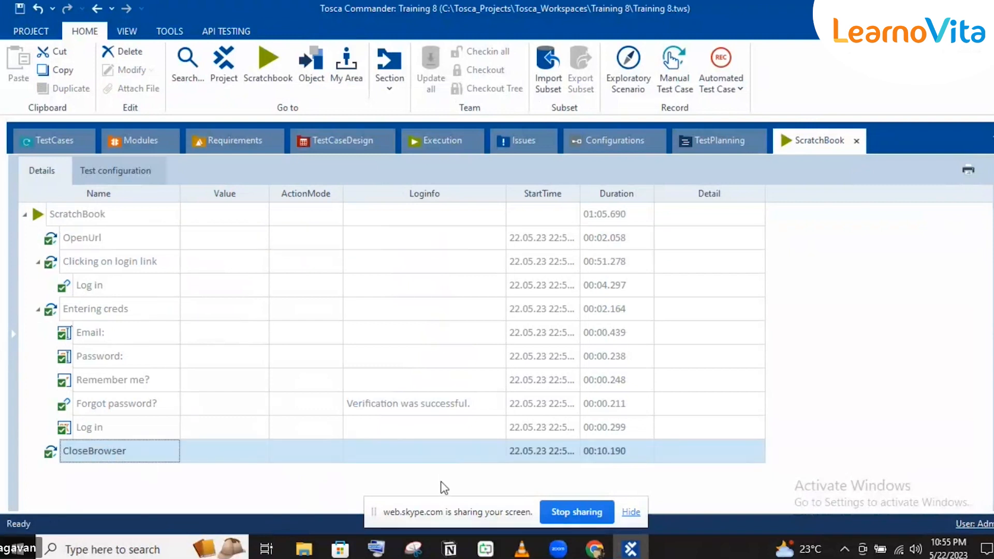
left_click(54, 130)
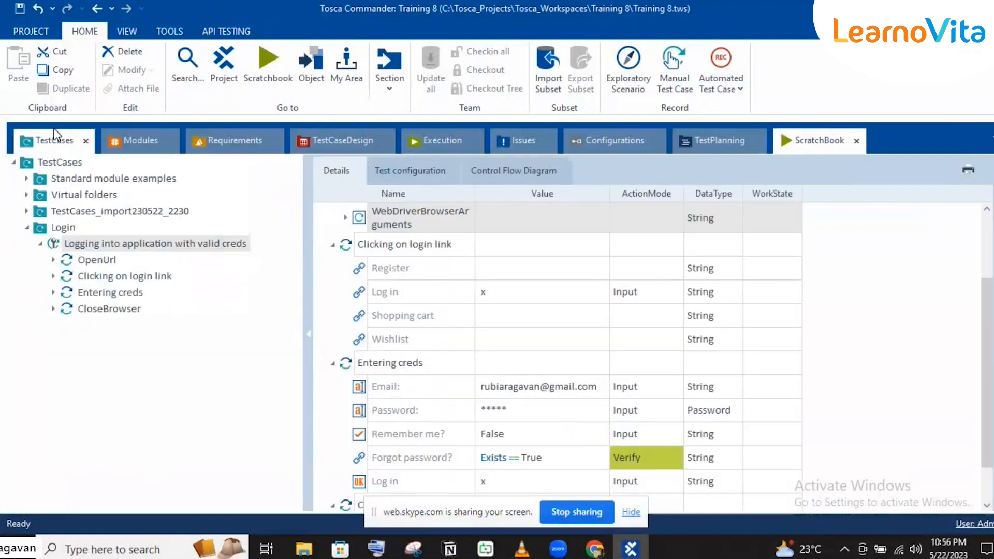
left_click(52, 244)
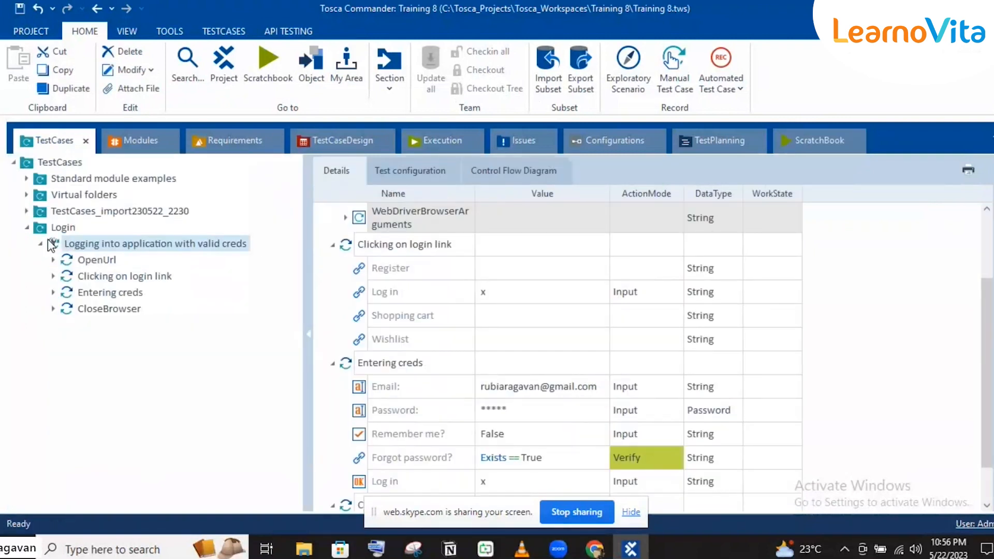